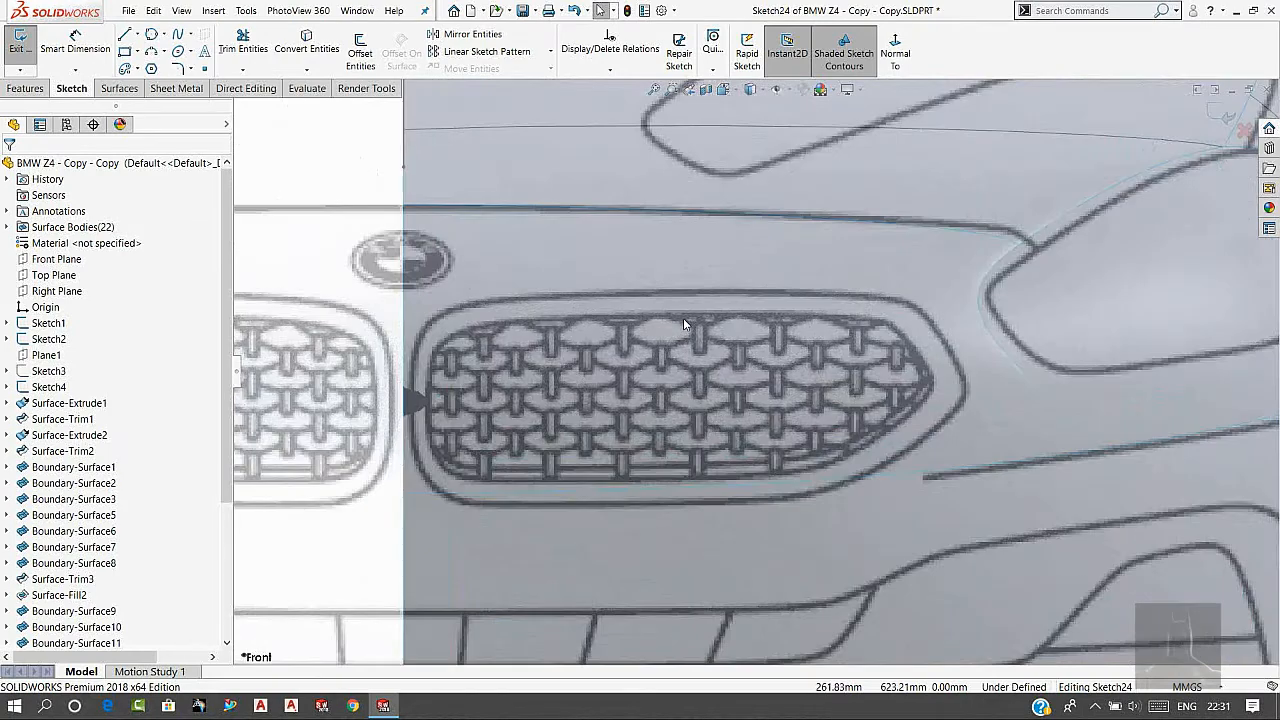
Sketch a two-point spline along the grille outline's upper edge, from about X 79, Y 640 to X 447, Y 644 mm.
{"action": "left_click", "coordinate": [179, 33]}
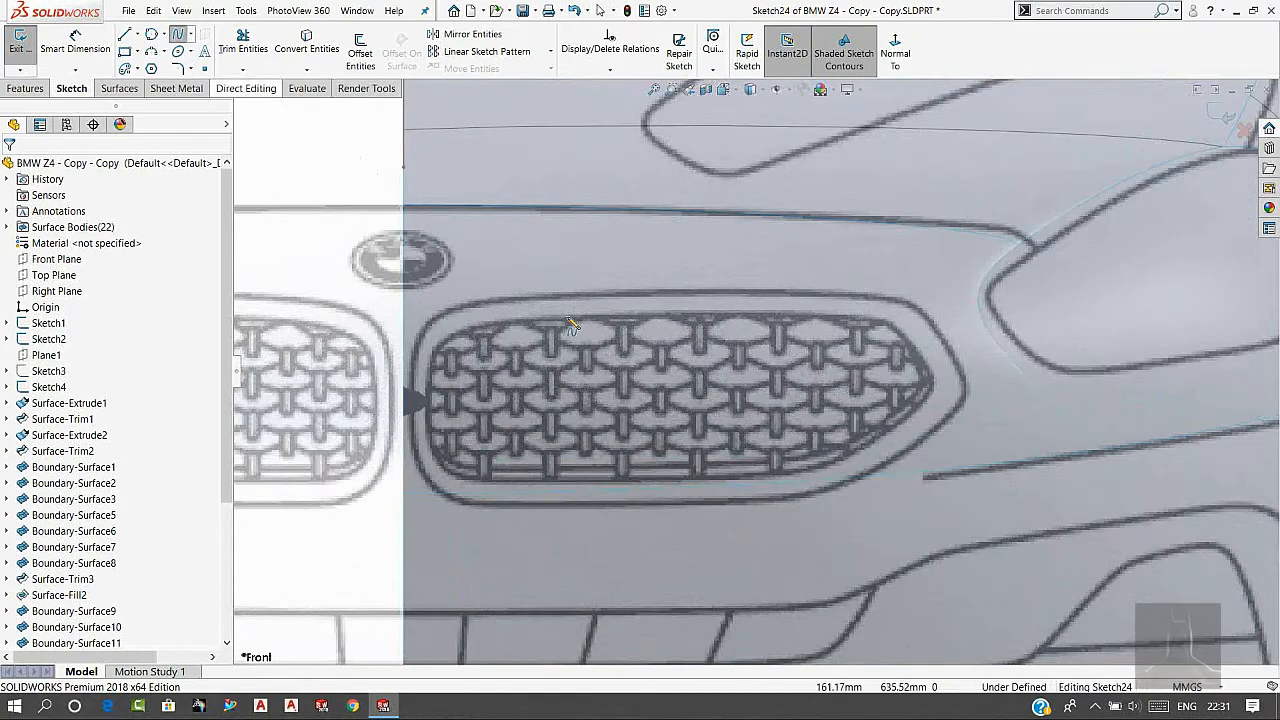
{"action": "left_click", "coordinate": [490, 302]}
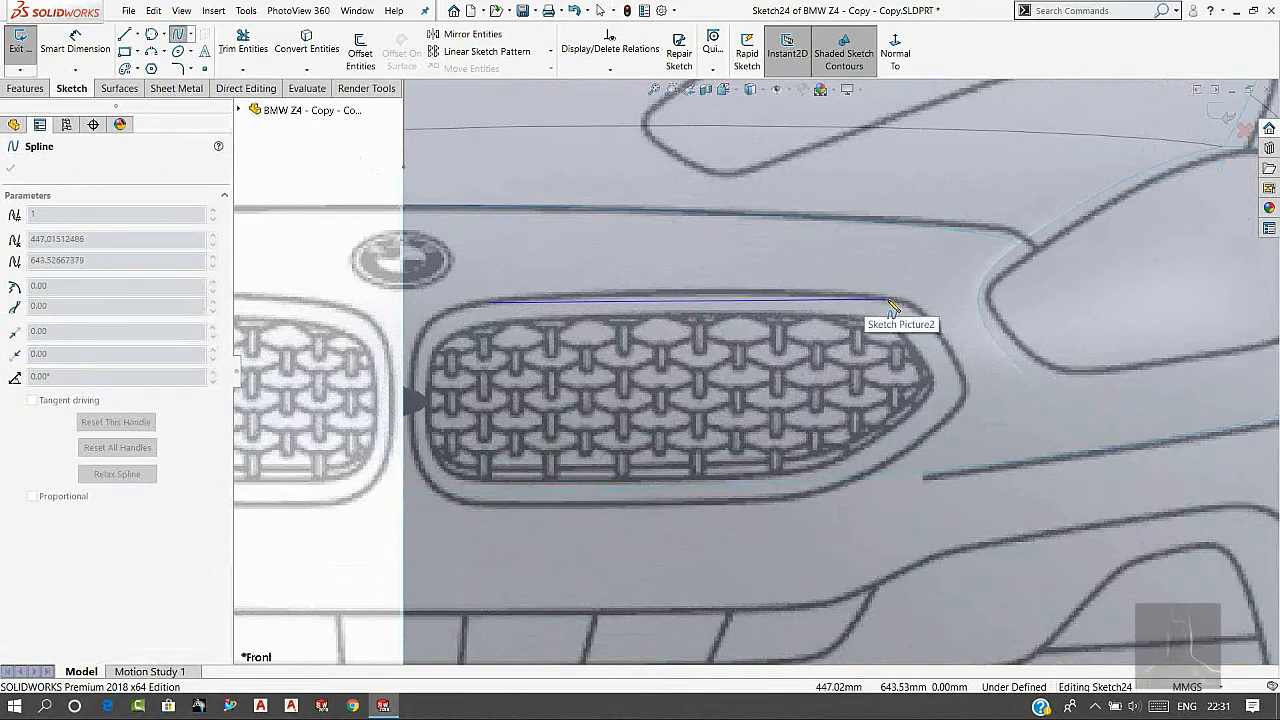
{"action": "left_click", "coordinate": [888, 299]}
{"action": "right_click", "coordinate": [897, 254]}
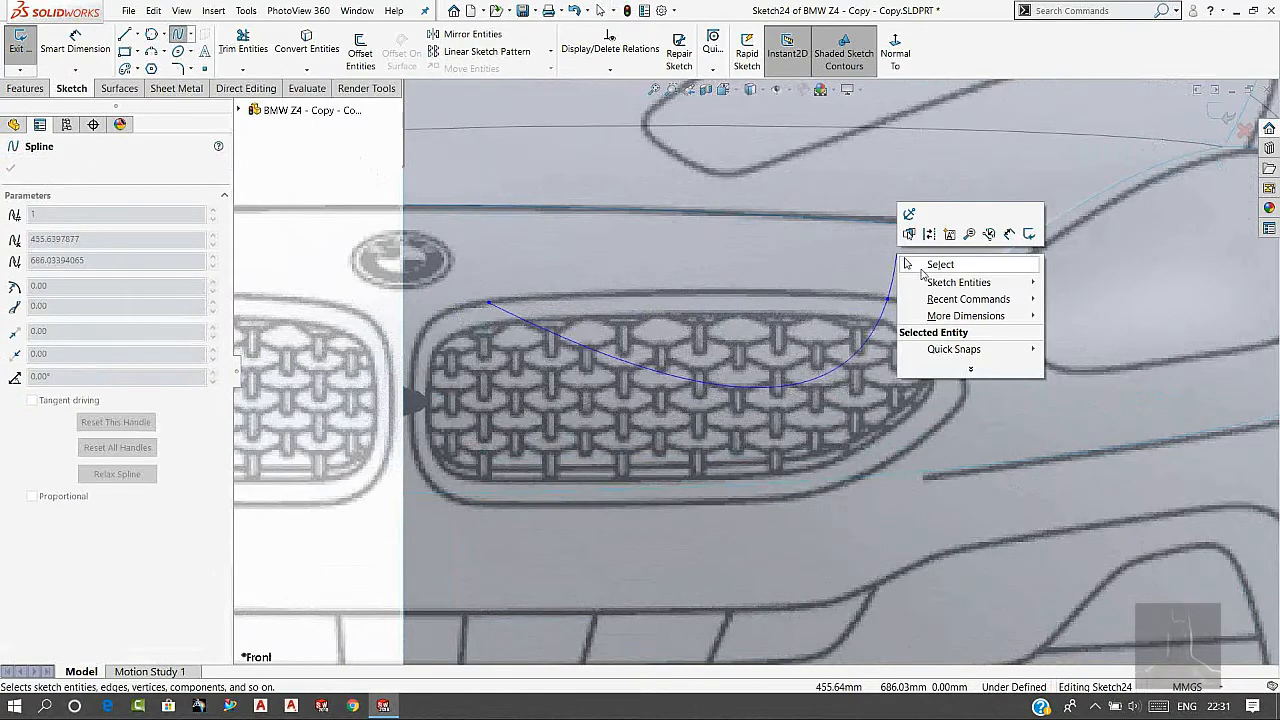
{"action": "left_click", "coordinate": [921, 266]}
Curve the upper spline to follow the grille outline, with end tangents at about 4.2° and -3.3°.
{"action": "scroll", "coordinate": [720, 312], "scroll_direction": "down", "scroll_amount": 3}
{"action": "left_click", "coordinate": [768, 298]}
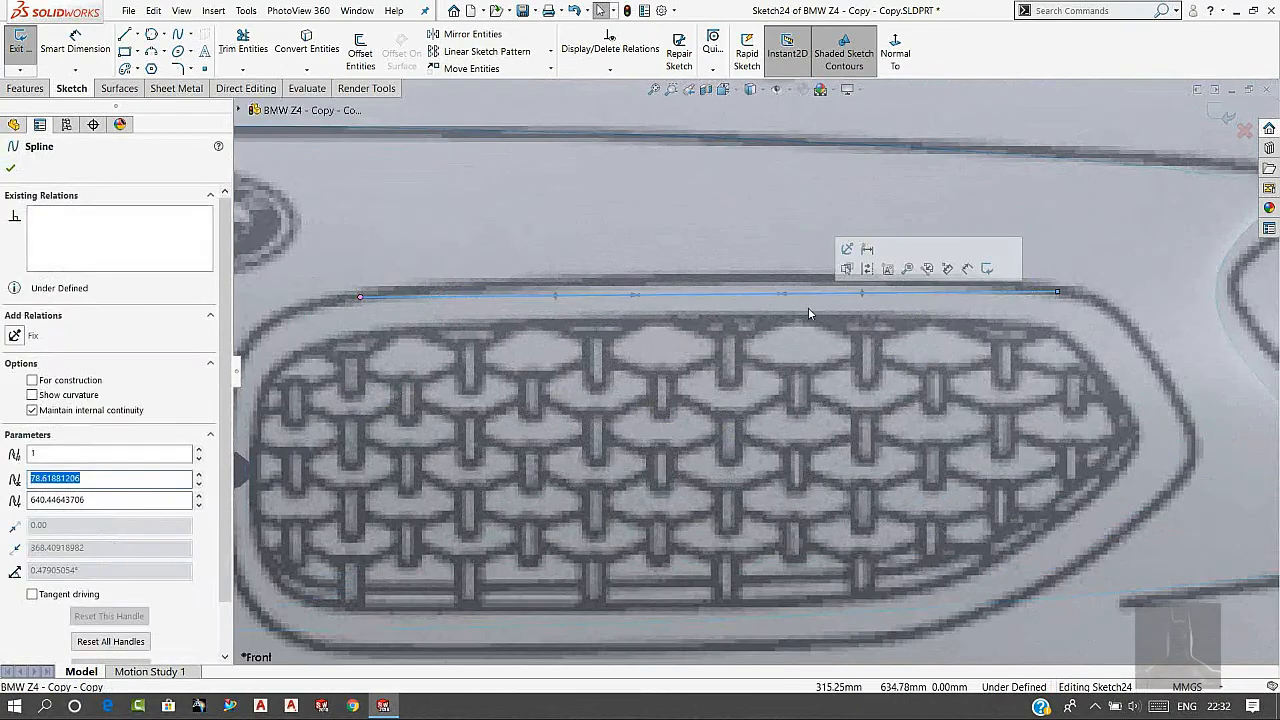
{"action": "left_click_drag", "start_coordinate": [781, 298], "coordinate": [780, 275]}
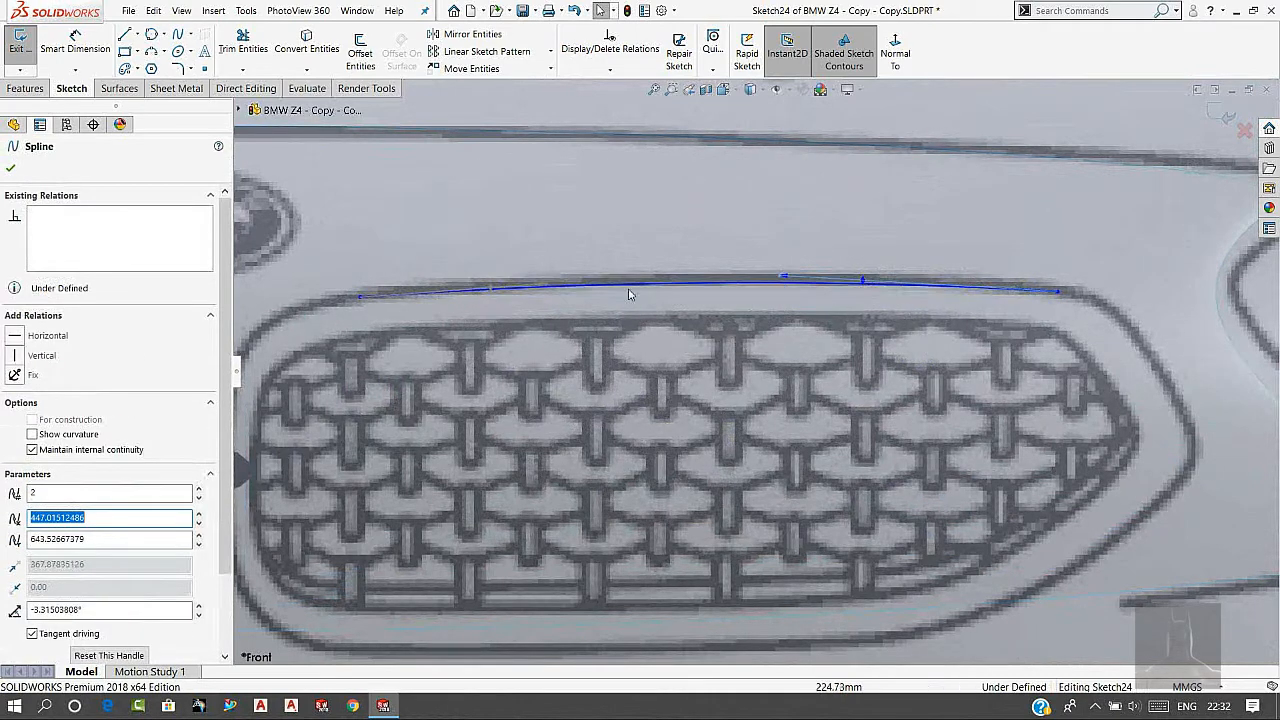
{"action": "left_click", "coordinate": [541, 288]}
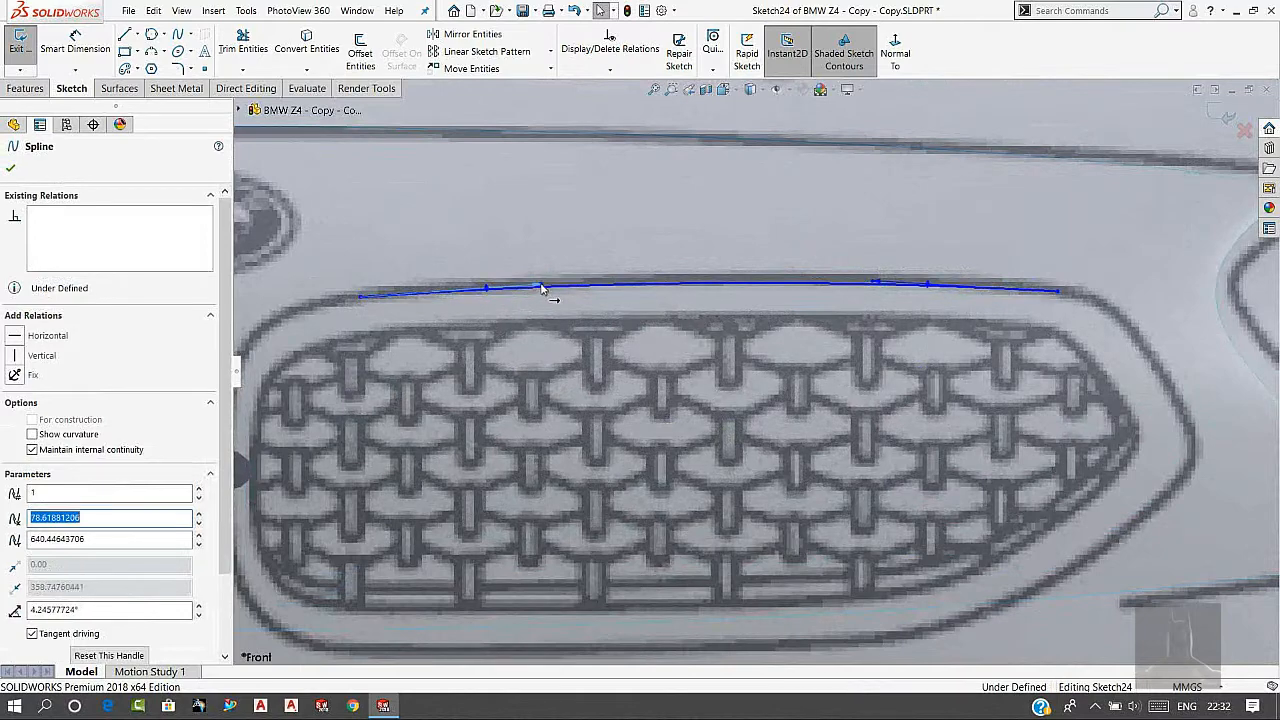
Sketch a two-point spline along the grille outline's lower edge, from about X 54, Y 456 to X 365, Y 460 mm.
{"action": "scroll", "coordinate": [532, 285], "scroll_direction": "up", "scroll_amount": 4}
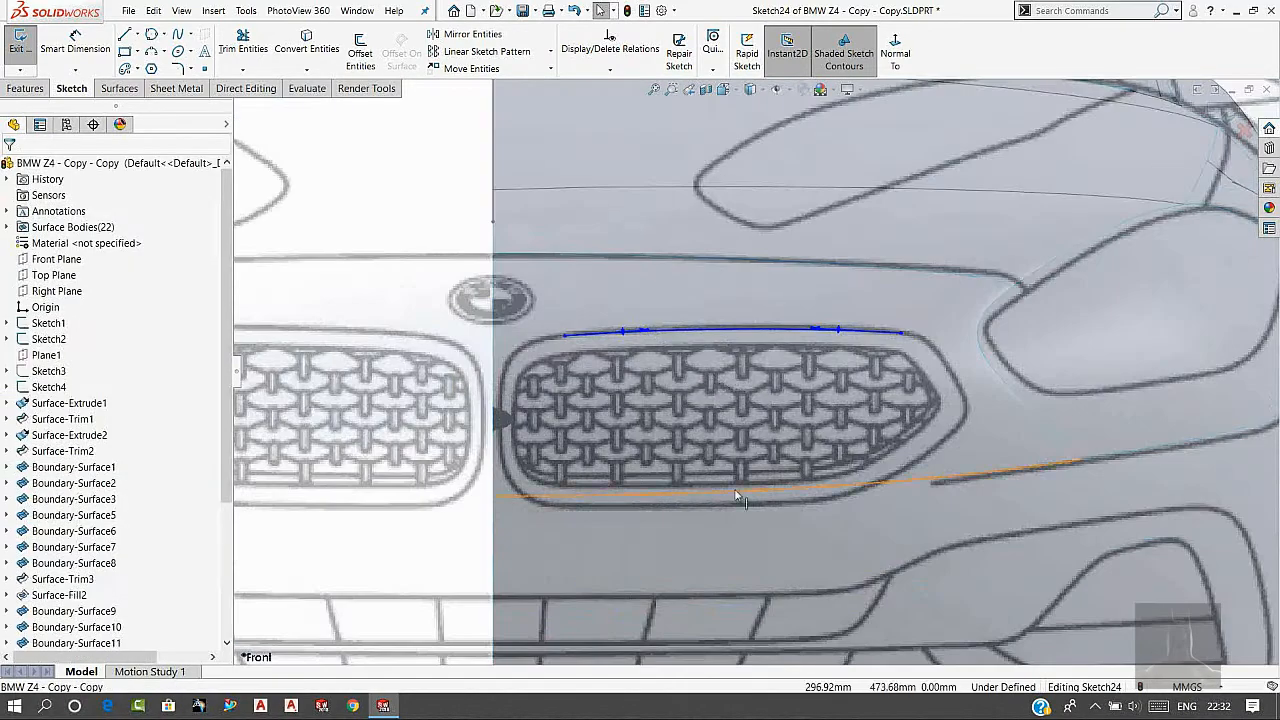
{"action": "scroll", "coordinate": [765, 505], "scroll_direction": "down", "scroll_amount": 3}
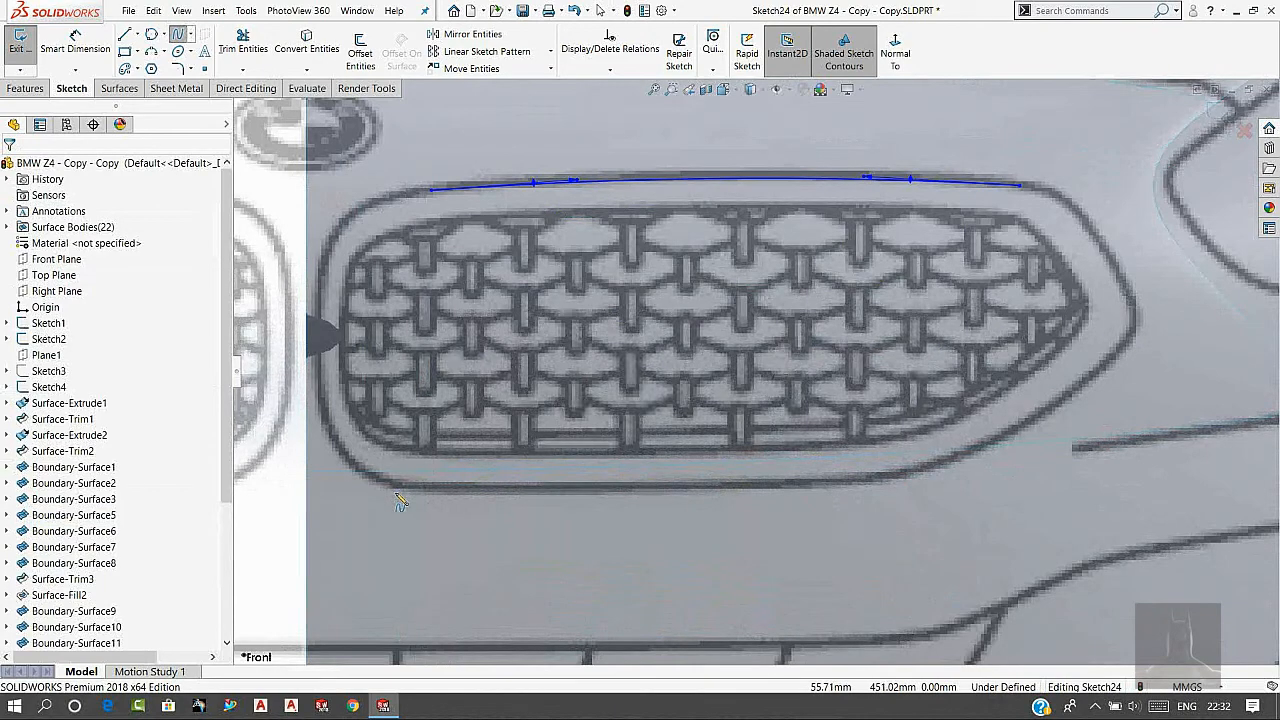
{"action": "left_click", "coordinate": [394, 487]}
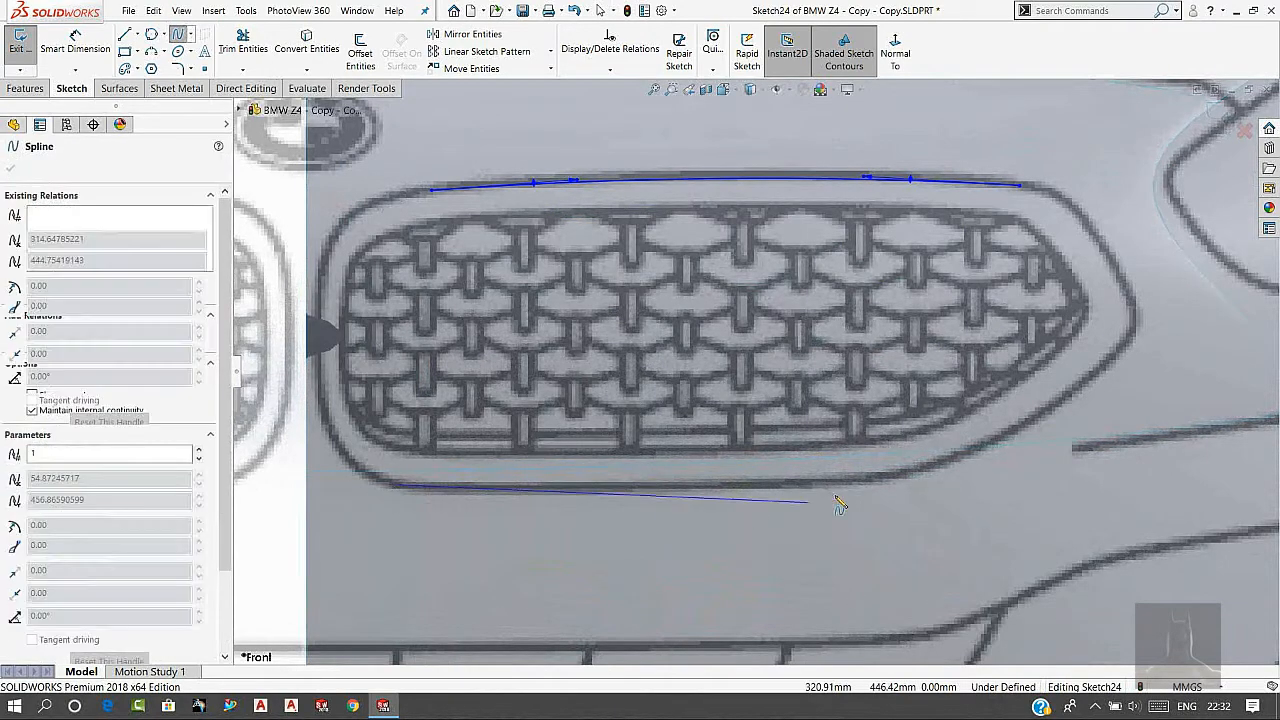
{"action": "left_click", "coordinate": [889, 478]}
{"action": "right_click", "coordinate": [907, 428]}
{"action": "left_click", "coordinate": [926, 440]}
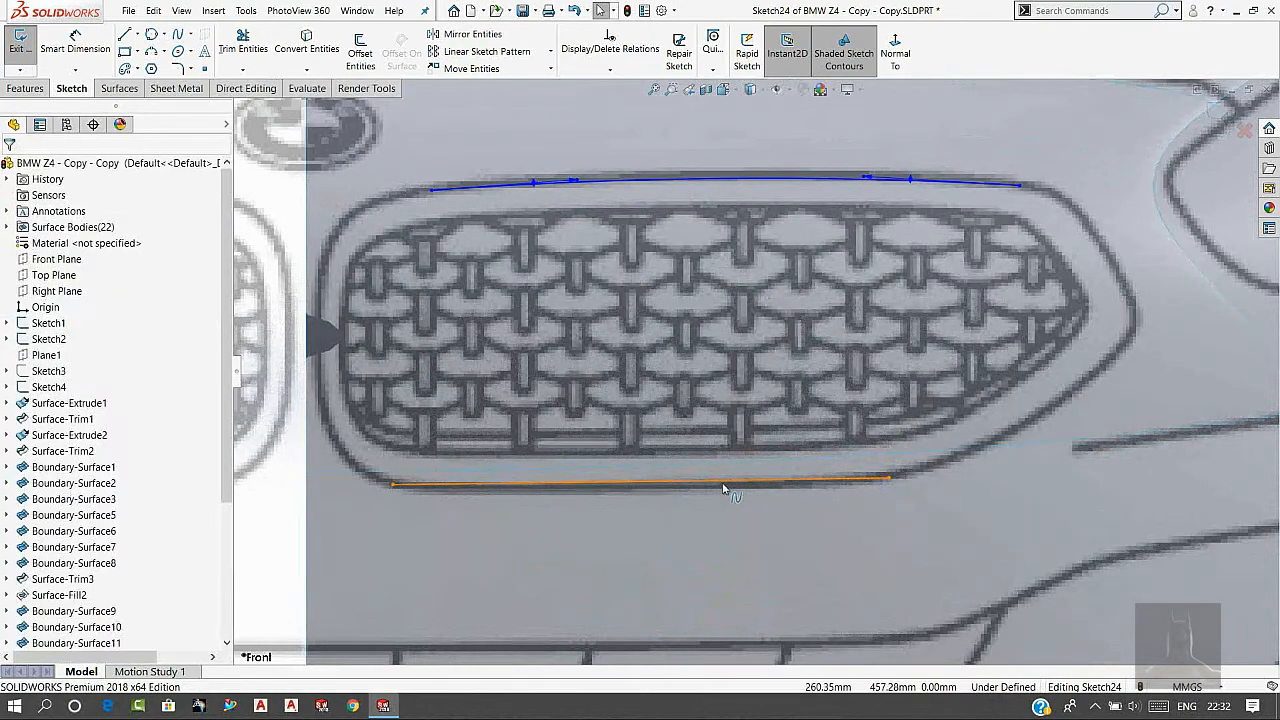
Curve the lower spline to follow the grille outline, with end tangents at about -2.7° and 4.0°.
{"action": "left_click", "coordinate": [722, 507]}
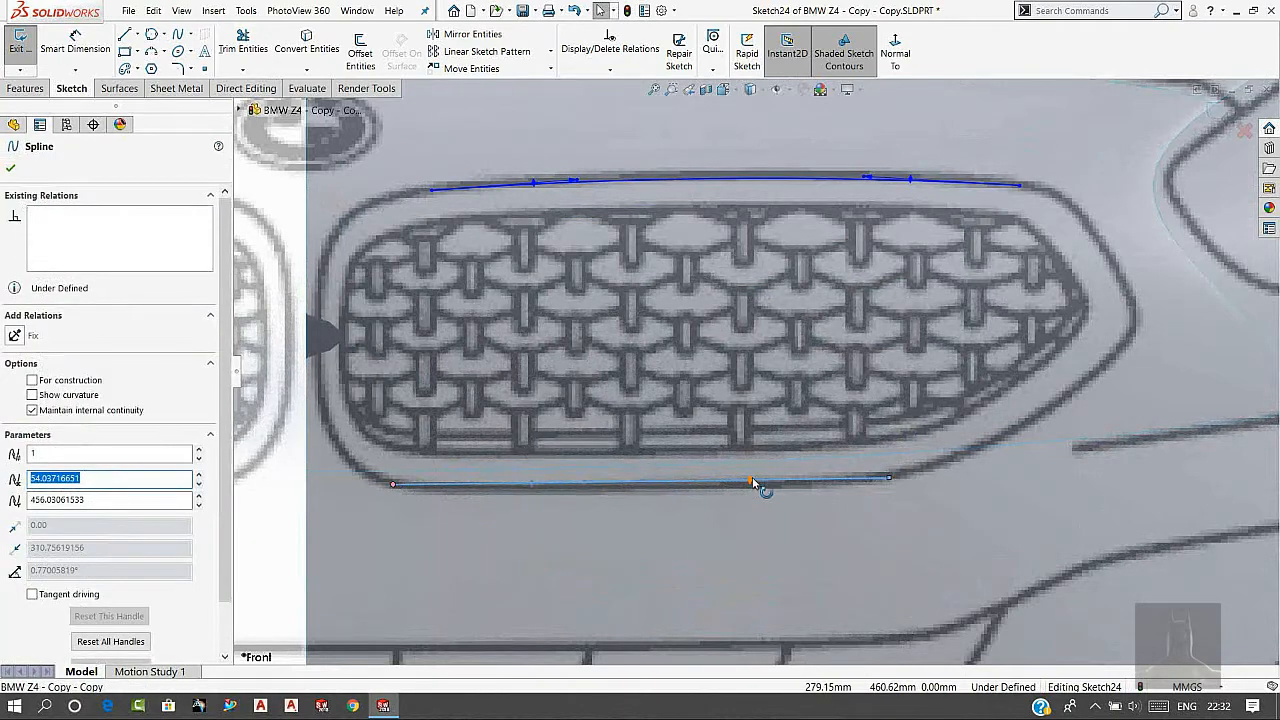
{"action": "mouse_move", "coordinate": [754, 484]}
{"action": "left_mouse_down"}
{"action": "mouse_move", "coordinate": [763, 500]}
{"action": "mouse_move", "coordinate": [748, 492]}
{"action": "left_mouse_up"}
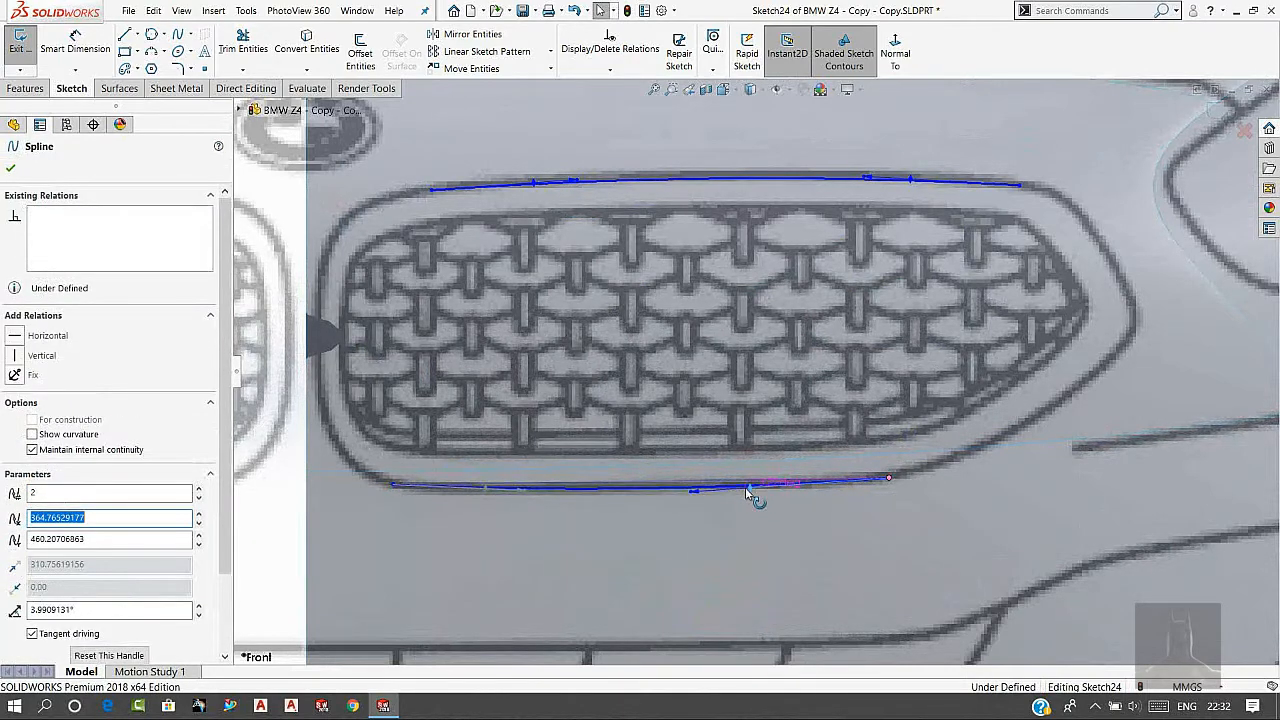
{"action": "mouse_move", "coordinate": [526, 493]}
{"action": "left_mouse_down"}
{"action": "mouse_move", "coordinate": [512, 500]}
{"action": "mouse_move", "coordinate": [522, 497]}
{"action": "left_mouse_up"}
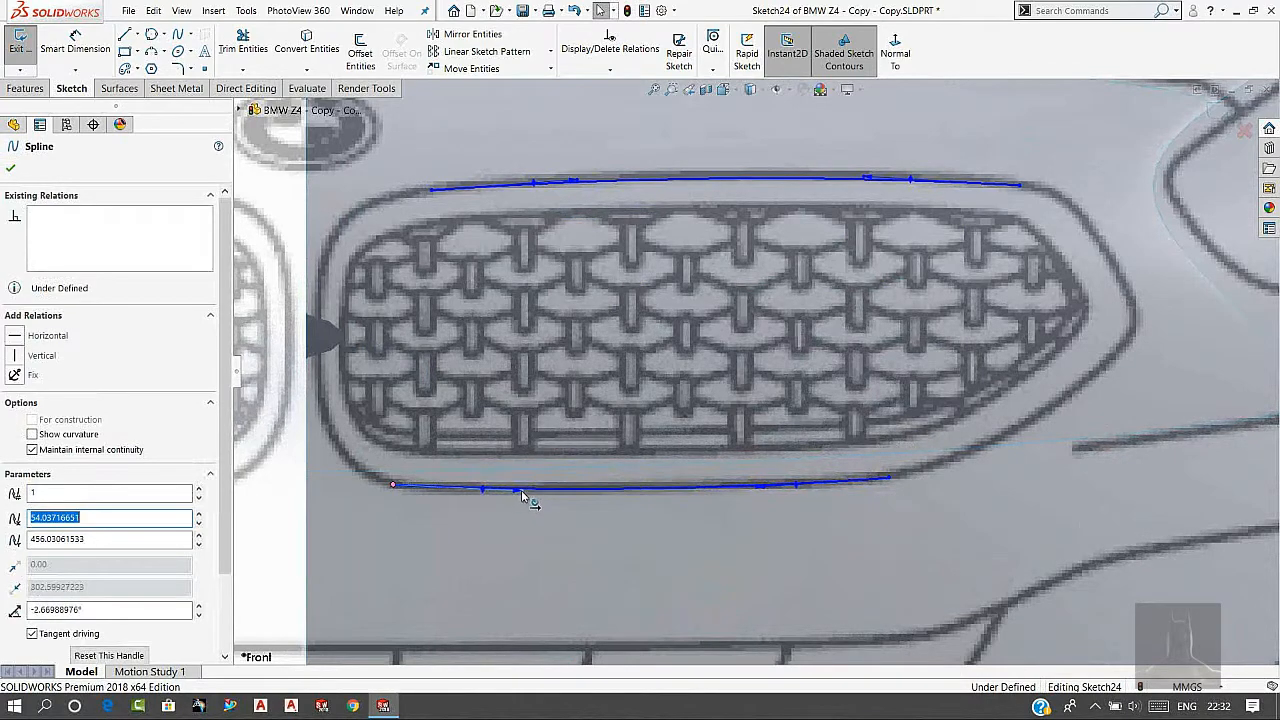
{"action": "left_click", "coordinate": [1206, 311]}
Sketch a two-point spline from the lower spline's right end to the pointed outer side of the grille outline.
{"action": "scroll", "coordinate": [1206, 311], "scroll_direction": "down", "scroll_amount": 3}
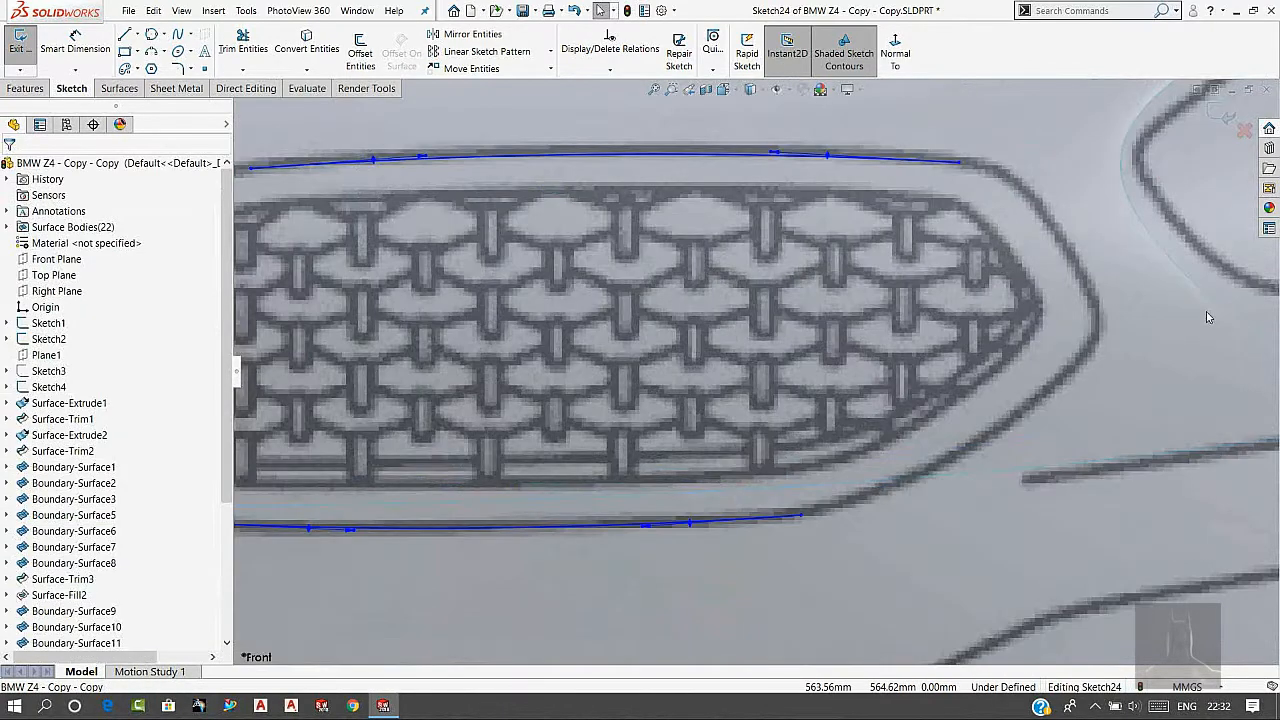
{"action": "left_click", "coordinate": [178, 34]}
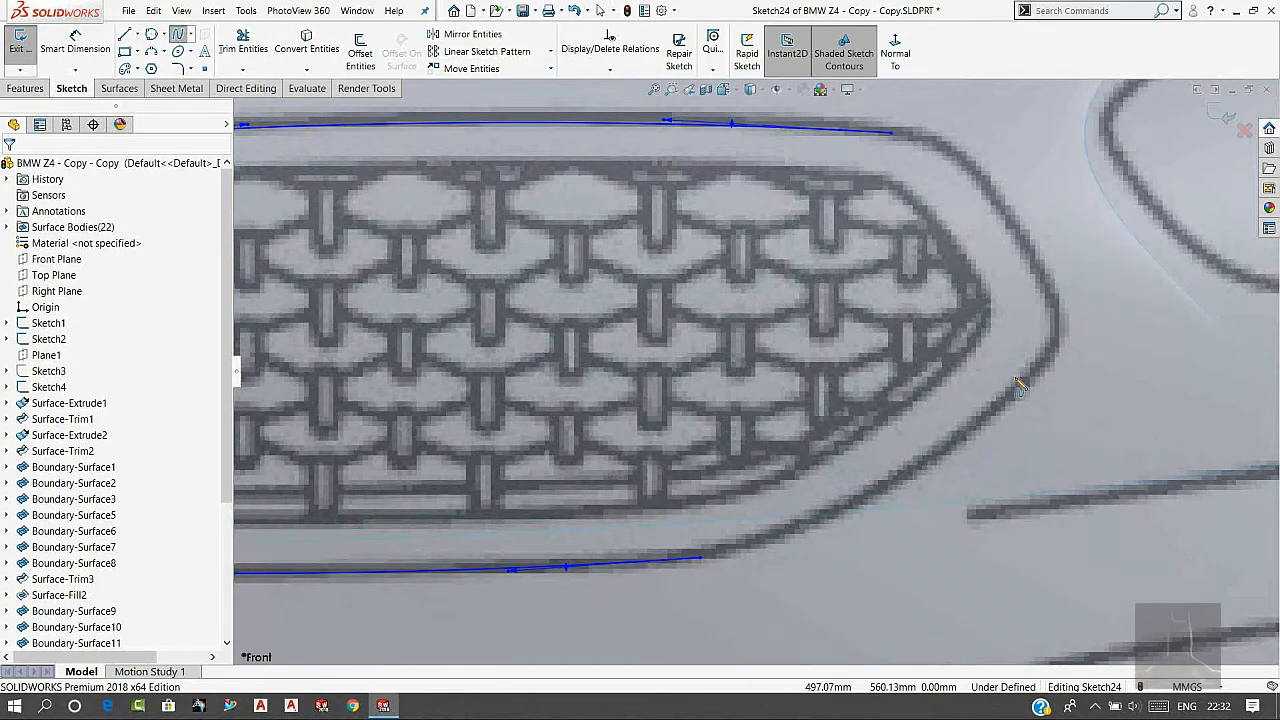
{"action": "left_click", "coordinate": [700, 558]}
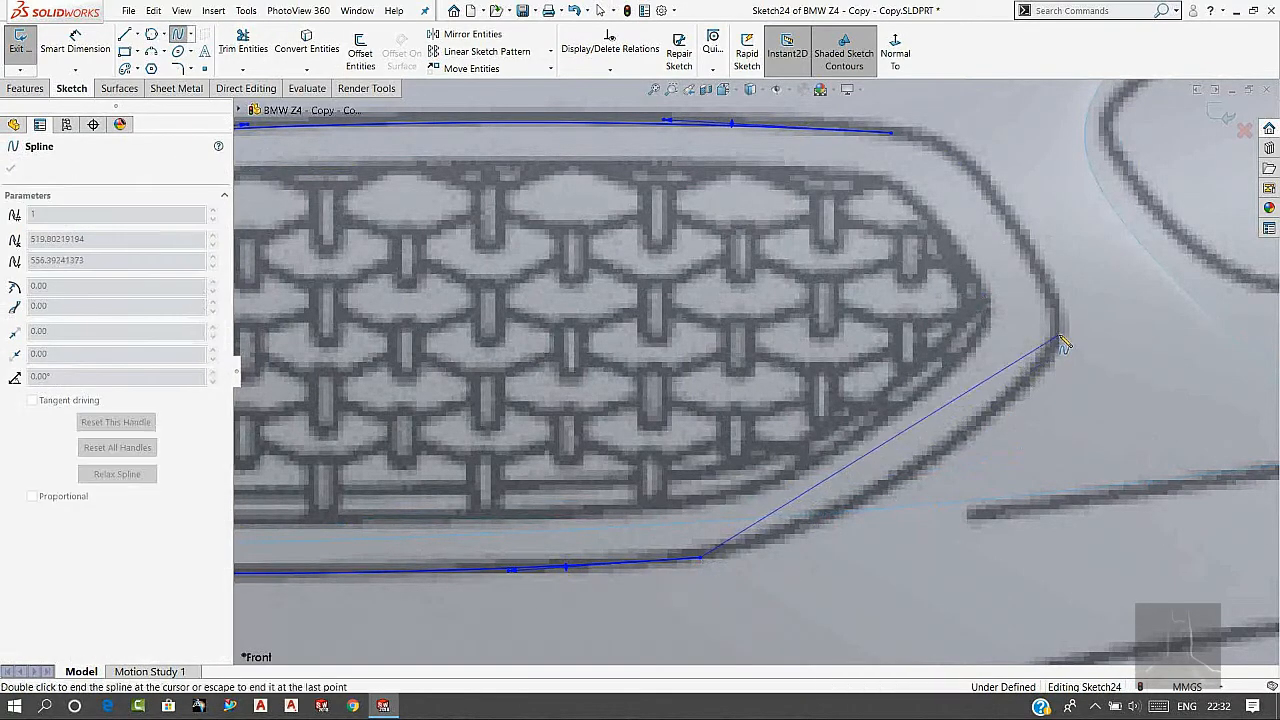
{"action": "left_click", "coordinate": [1060, 336]}
{"action": "right_click", "coordinate": [1112, 314]}
{"action": "left_click", "coordinate": [1141, 328]}
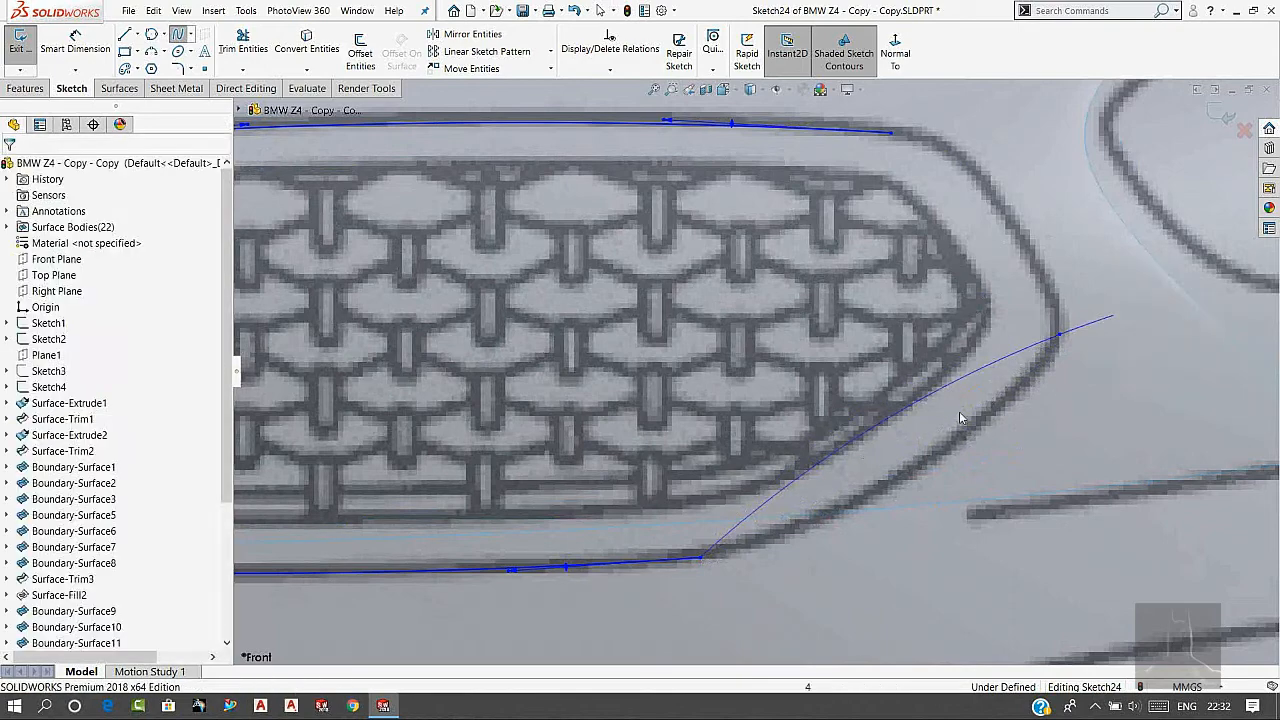
Curve the lower-right spline along the grille outline and move its outer endpoint to about X 515, Y 546 mm.
{"action": "left_click", "coordinate": [889, 445]}
{"action": "left_click_drag", "start_coordinate": [845, 473], "coordinate": [897, 508]}
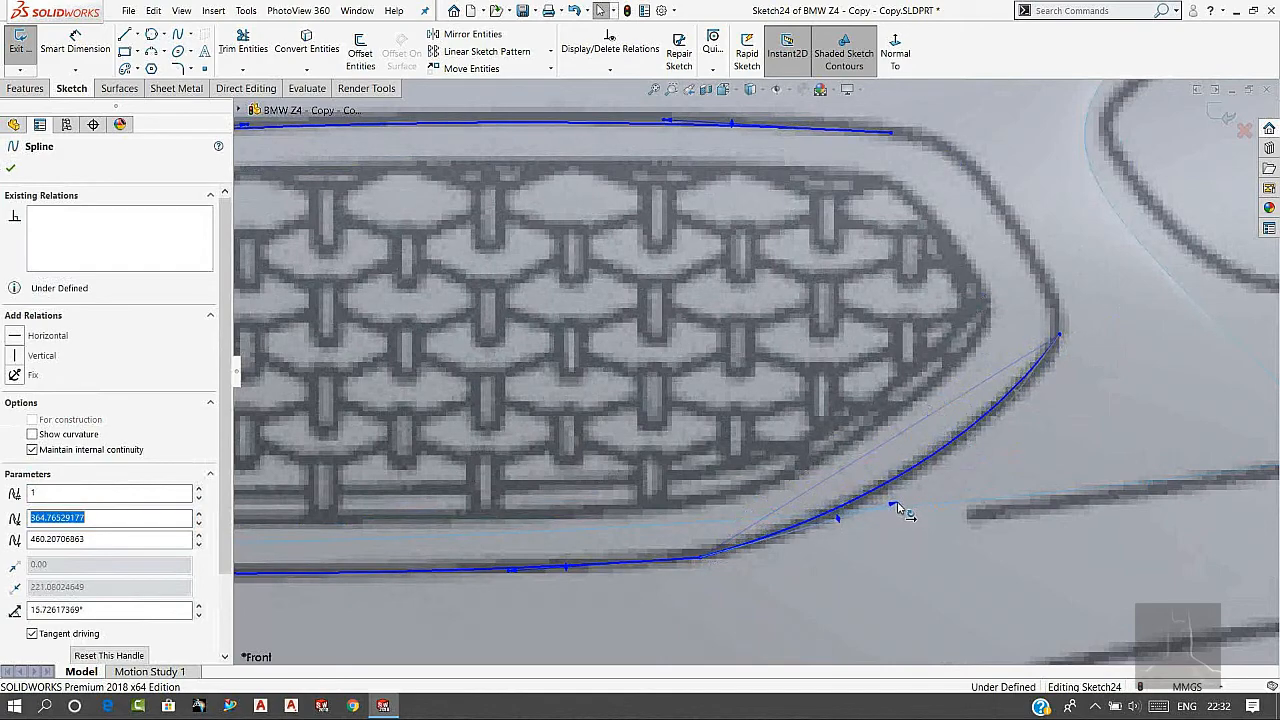
{"action": "left_click", "coordinate": [943, 558]}
{"action": "scroll", "coordinate": [950, 432], "scroll_direction": "down", "scroll_amount": 2}
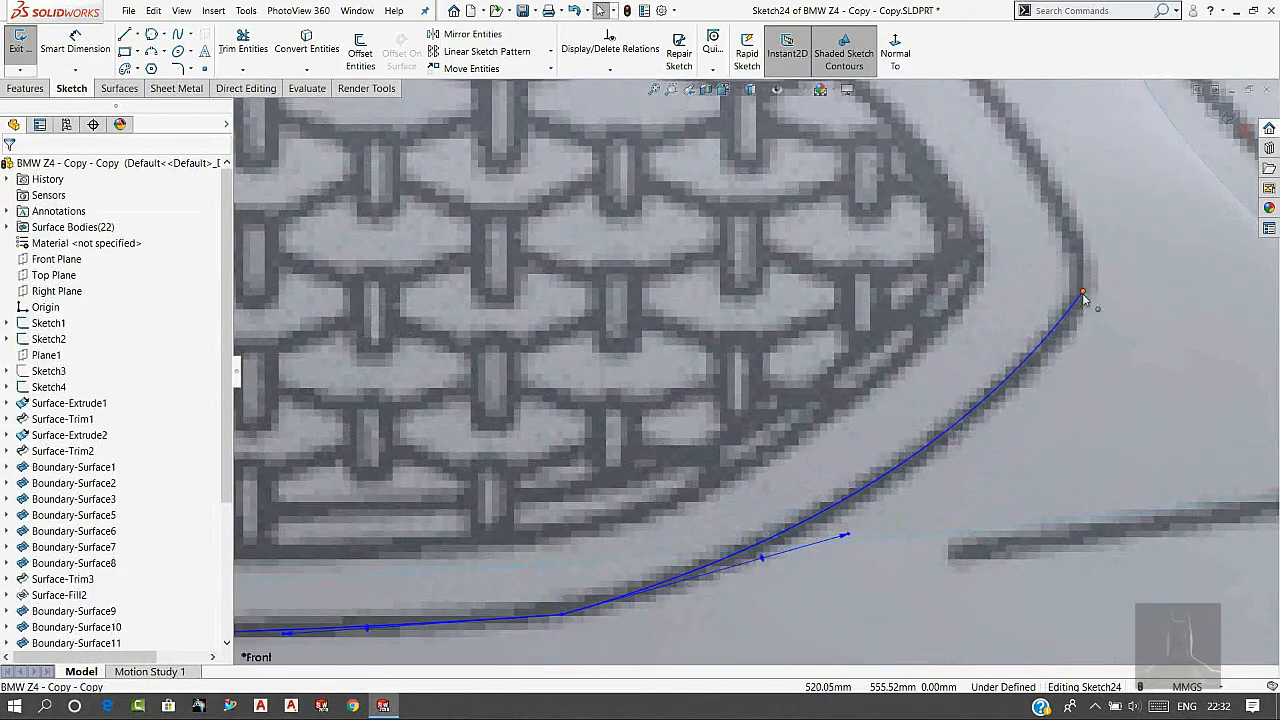
{"action": "left_click_drag", "start_coordinate": [1082, 293], "coordinate": [1067, 326]}
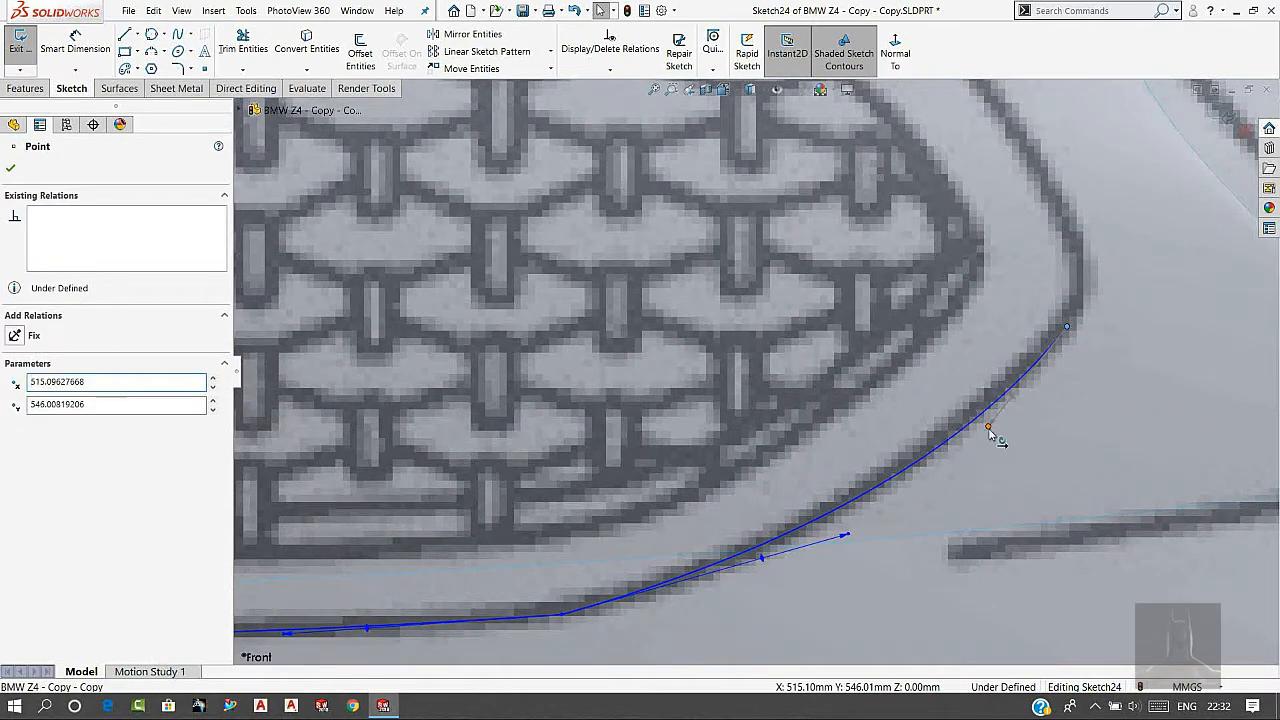
{"action": "left_click_drag", "start_coordinate": [988, 428], "coordinate": [976, 424]}
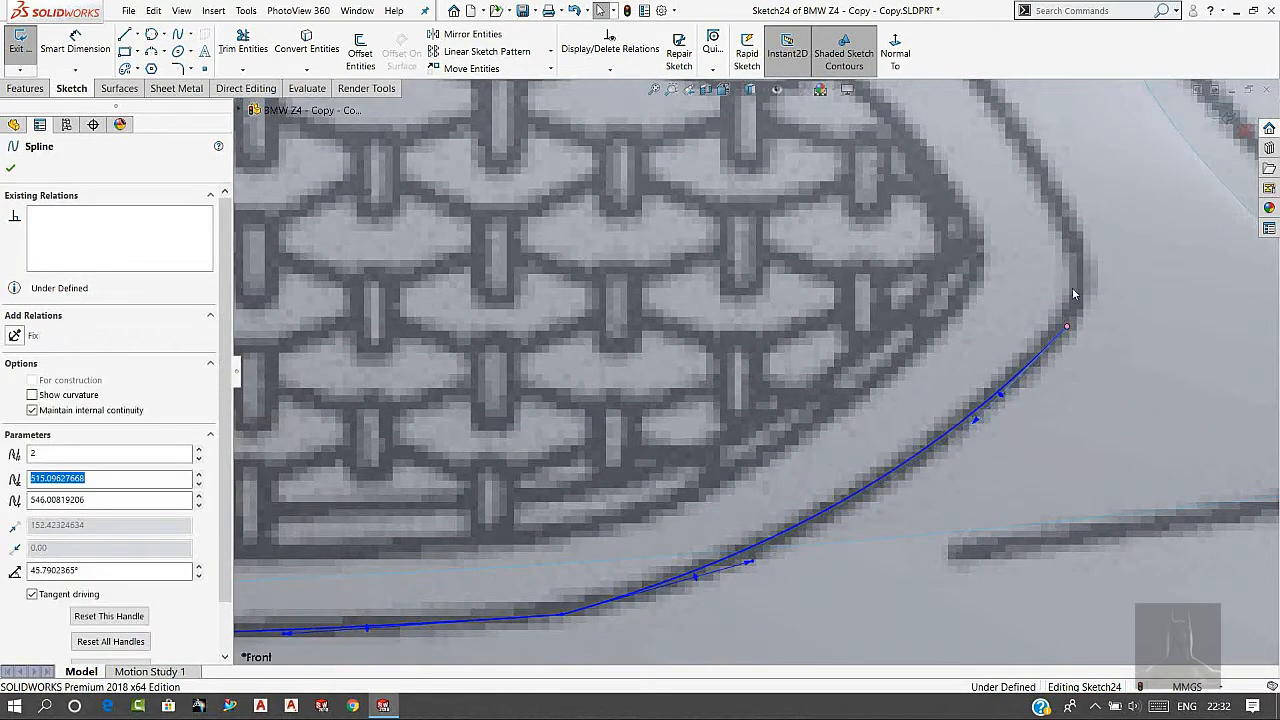
{"action": "key", "text": "Escape"}
Sketch a spline connecting the upper spline's right end to the lower-right spline's outer endpoint.
{"action": "scroll", "coordinate": [1078, 262], "scroll_direction": "up", "scroll_amount": 2}
{"action": "scroll", "coordinate": [1083, 249], "scroll_direction": "down", "scroll_amount": 3}
{"action": "scroll", "coordinate": [897, 217], "scroll_direction": "up", "scroll_amount": 4}
{"action": "scroll", "coordinate": [803, 236], "scroll_direction": "down", "scroll_amount": 2}
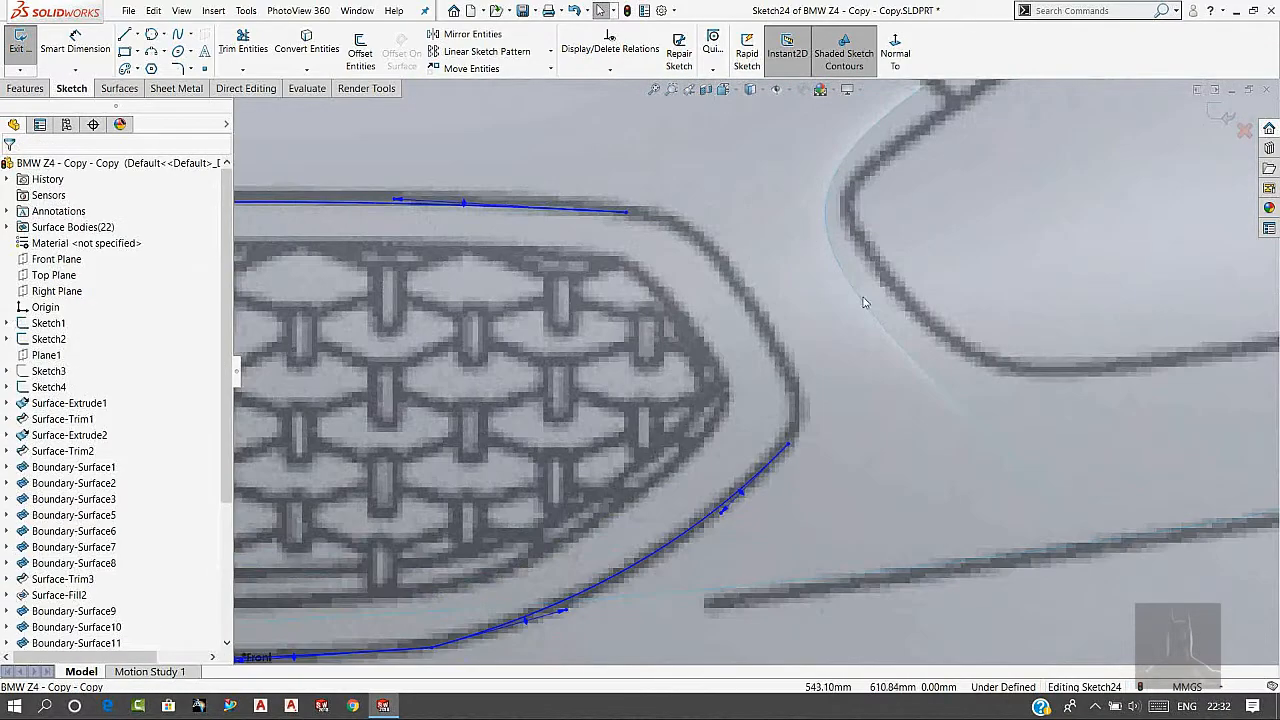
{"action": "scroll", "coordinate": [866, 304], "scroll_direction": "down", "scroll_amount": 2}
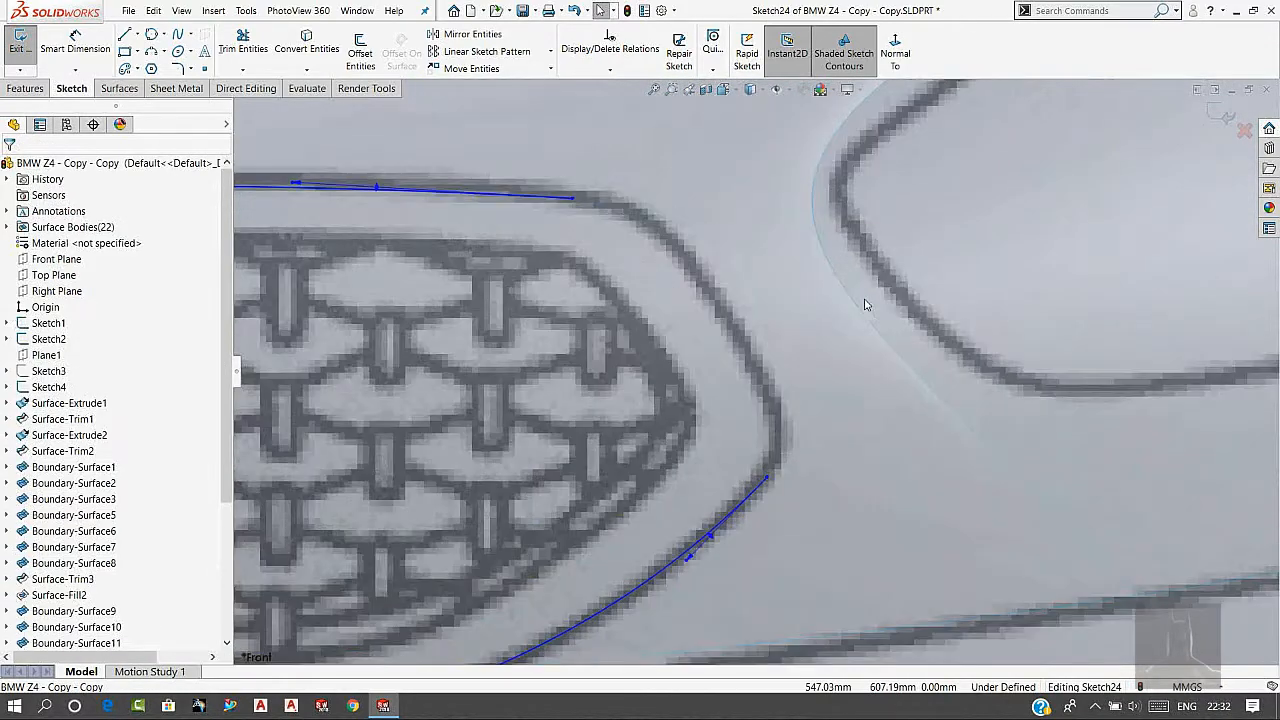
{"action": "left_click", "coordinate": [177, 34]}
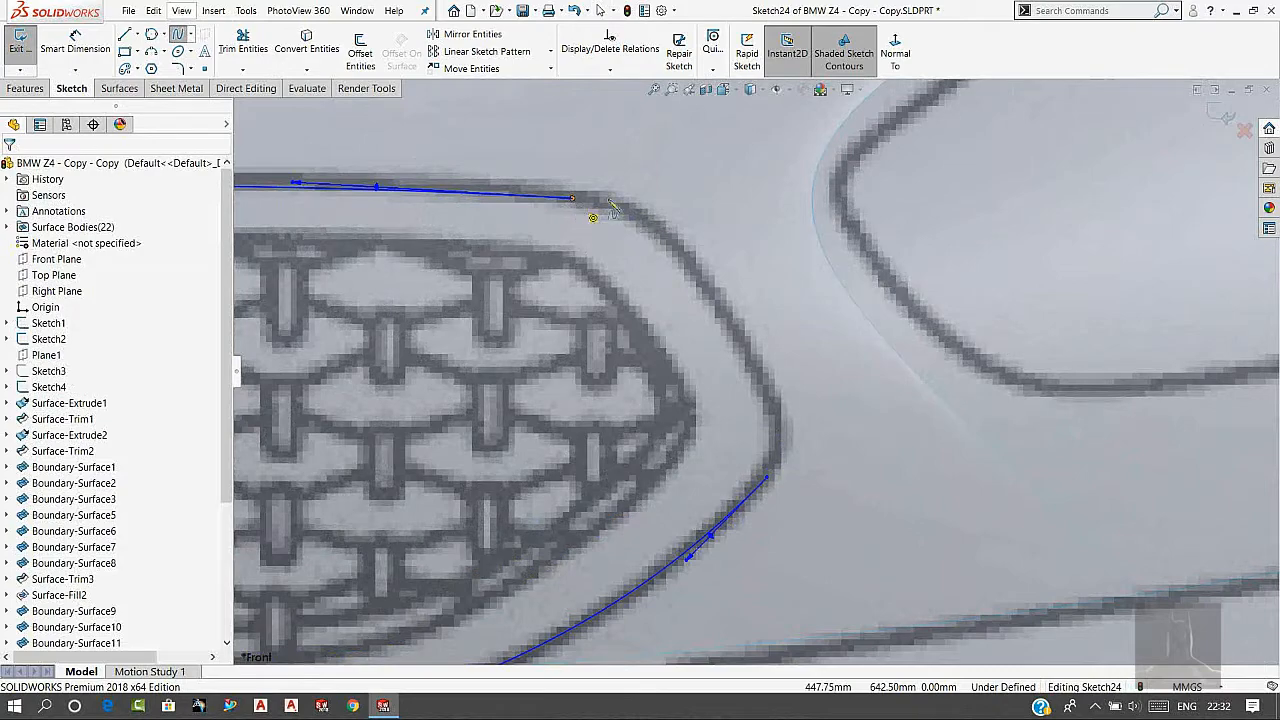
{"action": "left_click", "coordinate": [572, 198]}
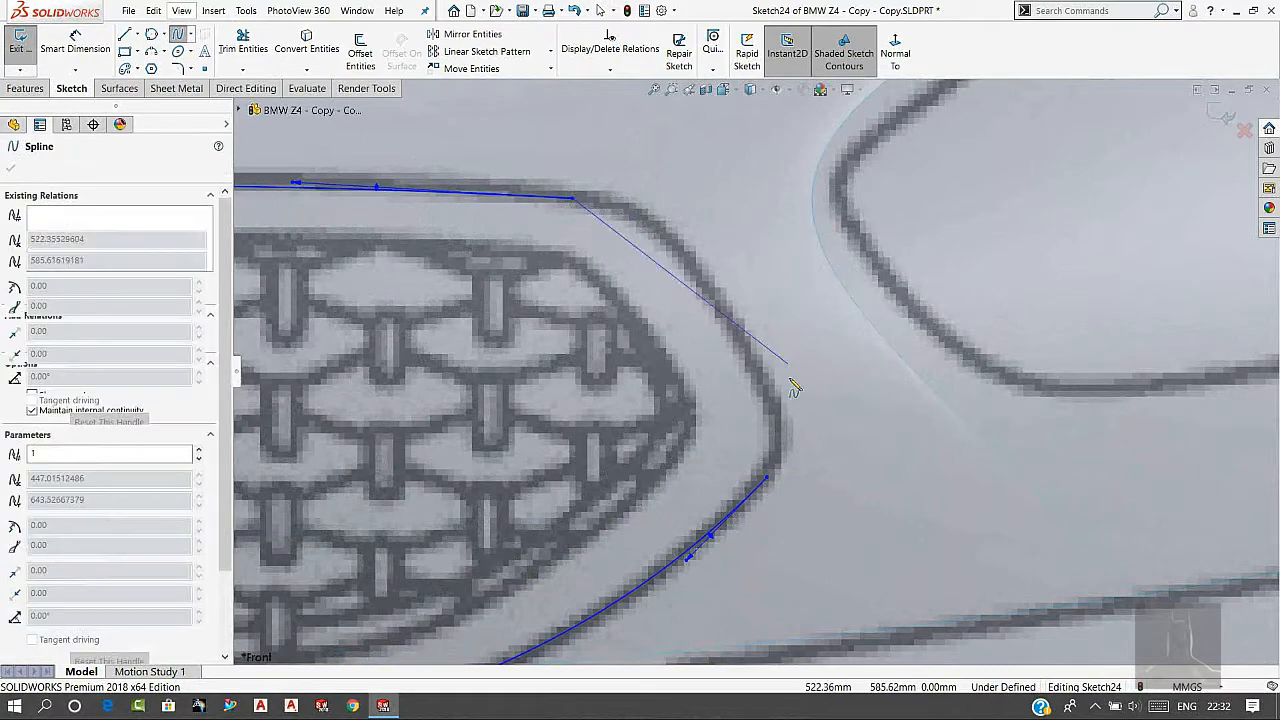
{"action": "double_click", "coordinate": [768, 477]}
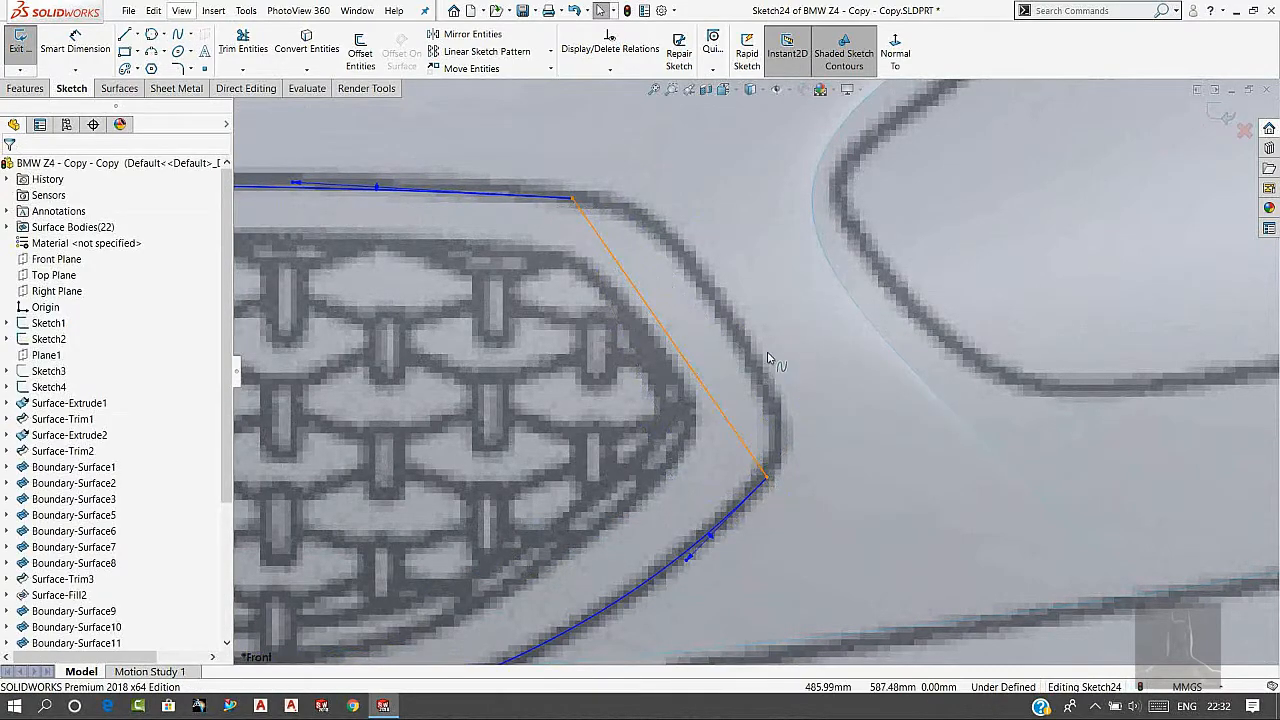
Shape both ends of the connecting spline so it bulges outward along the grille outline's upper-right corner.
{"action": "left_click", "coordinate": [676, 362]}
{"action": "left_click_drag", "start_coordinate": [692, 368], "coordinate": [820, 414]}
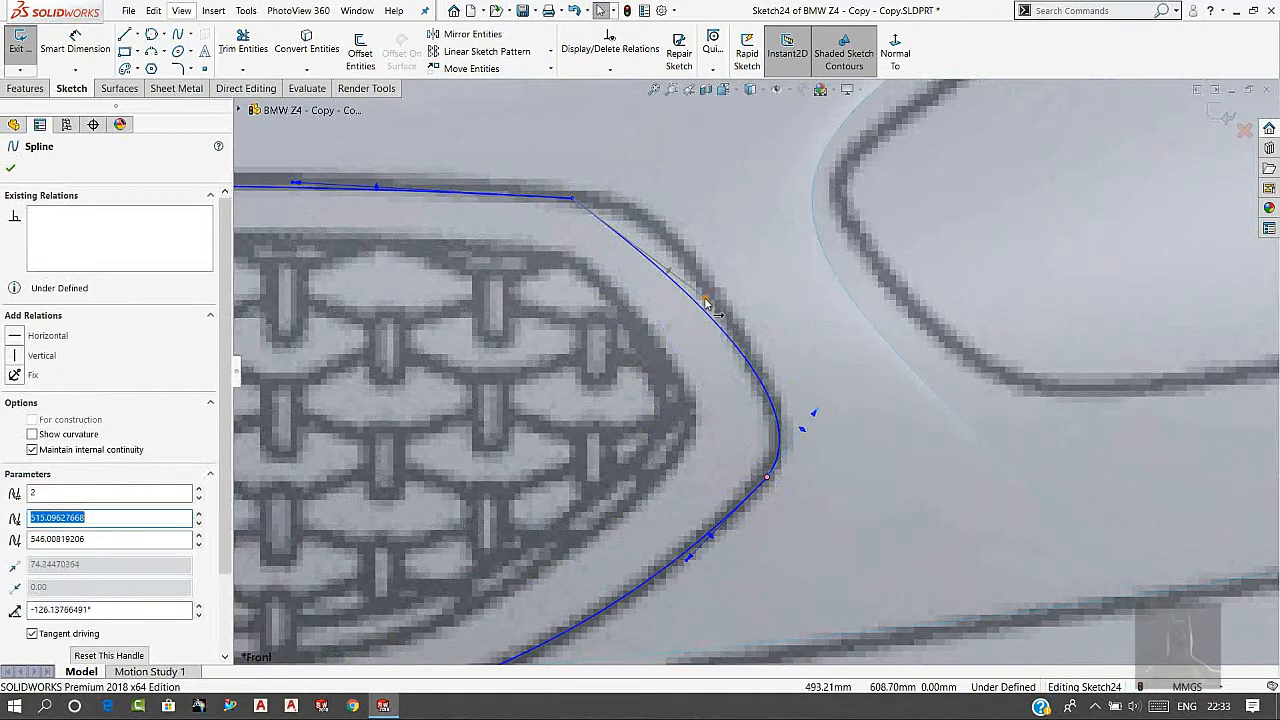
{"action": "left_click", "coordinate": [710, 303]}
{"action": "left_click_drag", "start_coordinate": [713, 308], "coordinate": [668, 201]}
{"action": "key", "text": "Escape"}
{"action": "scroll", "coordinate": [580, 219], "scroll_direction": "down", "scroll_amount": 5}
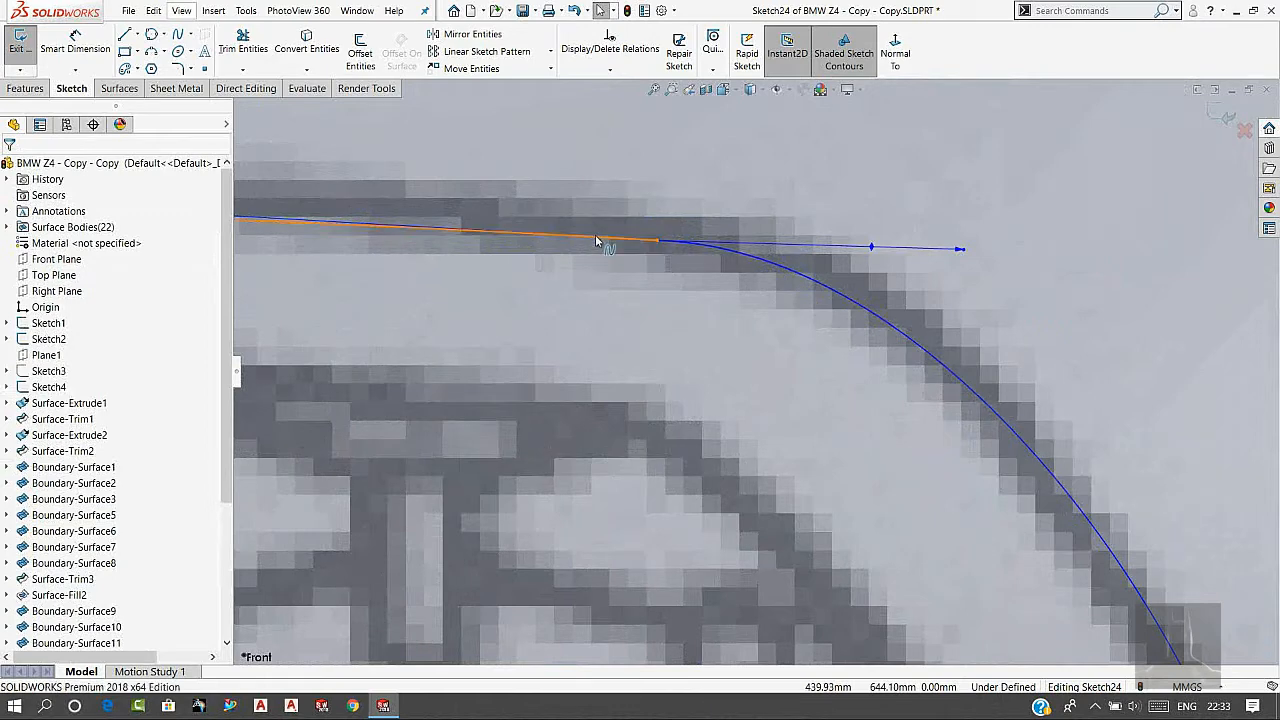
{"action": "left_click", "coordinate": [597, 237]}
{"action": "left_click", "coordinate": [709, 247], "text": "ctrl"}
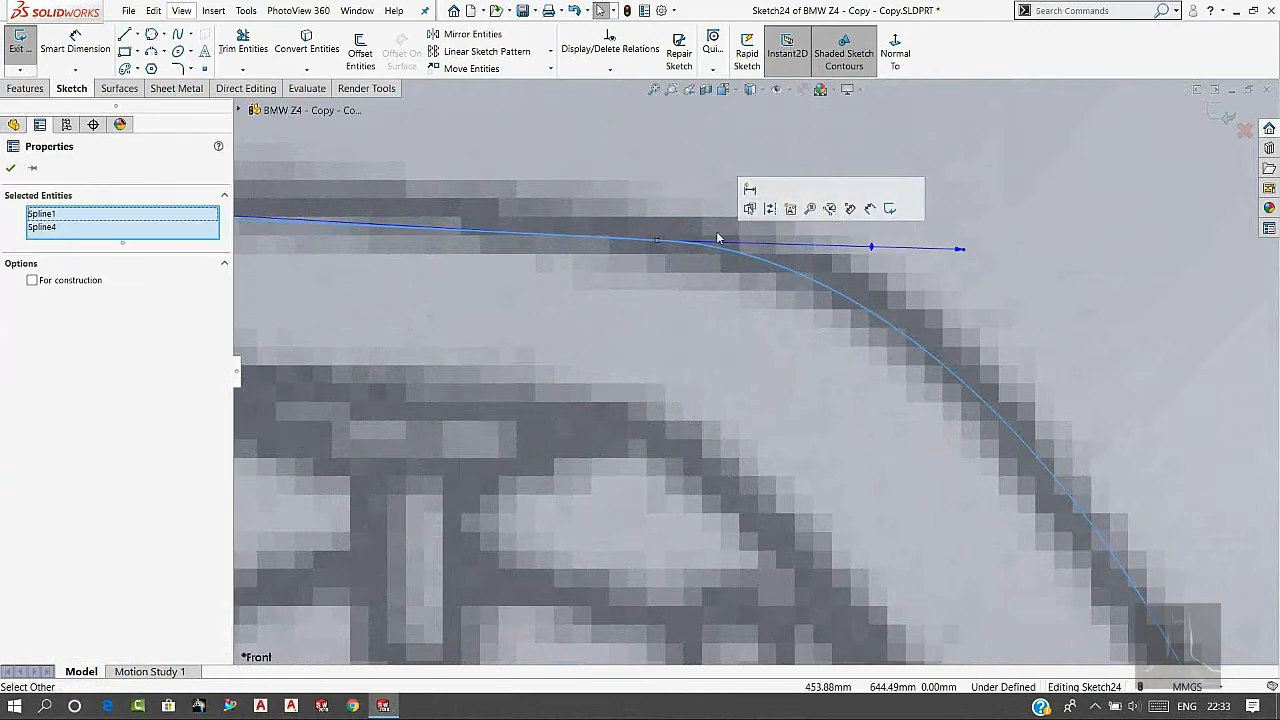
{"action": "key", "text": "Escape"}
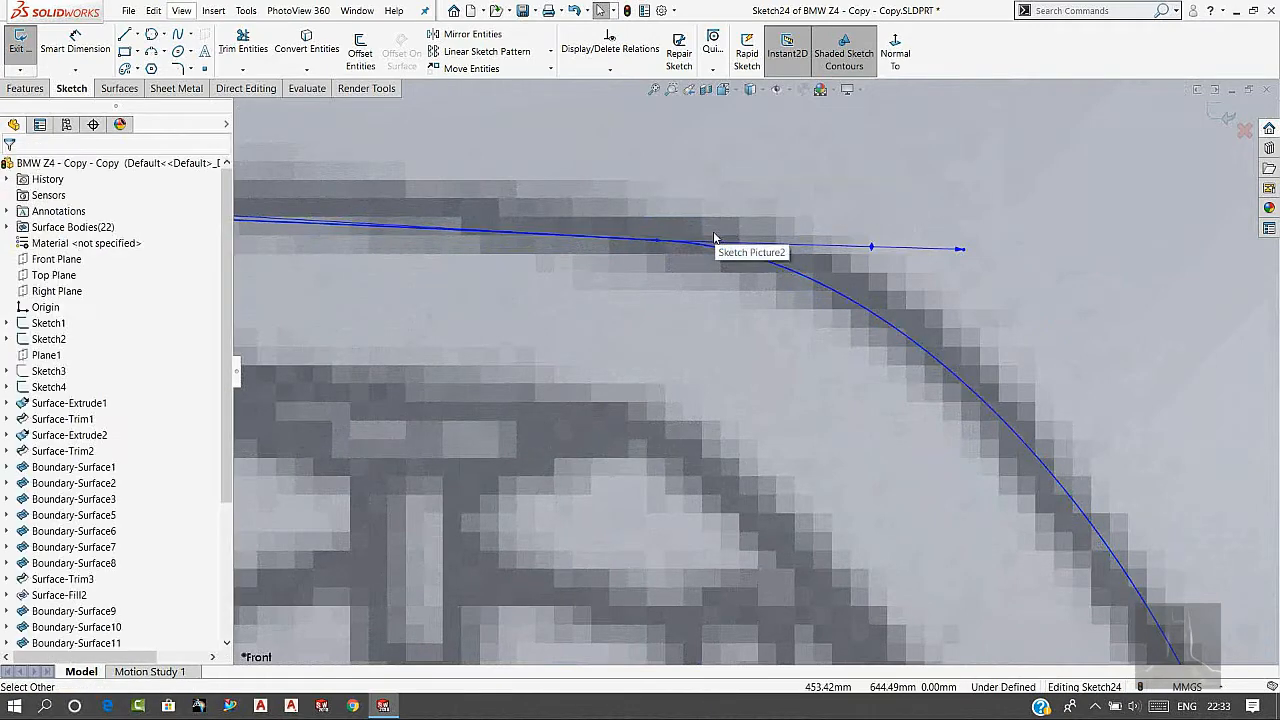
Add a tangent relation between the upper spline and the connecting corner spline.
{"action": "left_click", "coordinate": [662, 243]}
{"action": "left_click", "coordinate": [742, 247], "text": "ctrl"}
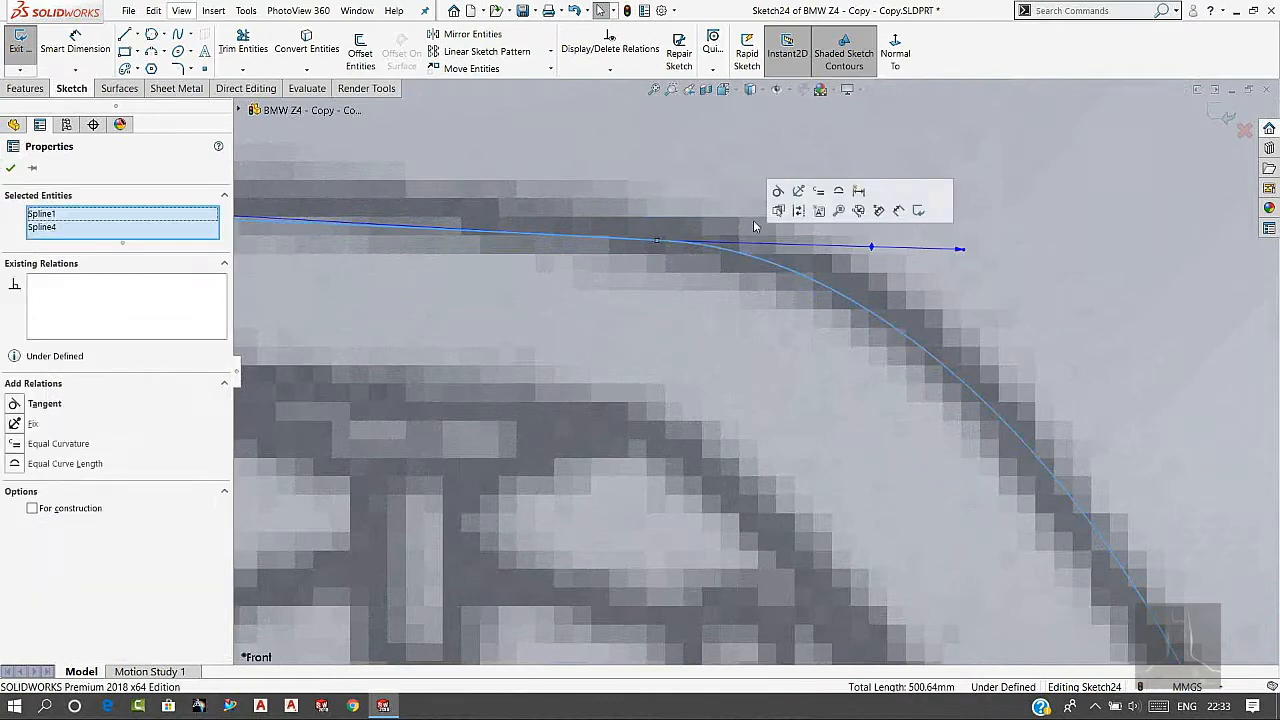
{"action": "left_click", "coordinate": [776, 211]}
{"action": "key", "text": "Escape"}
Add a tangent relation between the upper-right corner spline and the lower-right spline at their shared endpoint.
{"action": "scroll", "coordinate": [811, 346], "scroll_direction": "up", "scroll_amount": 3}
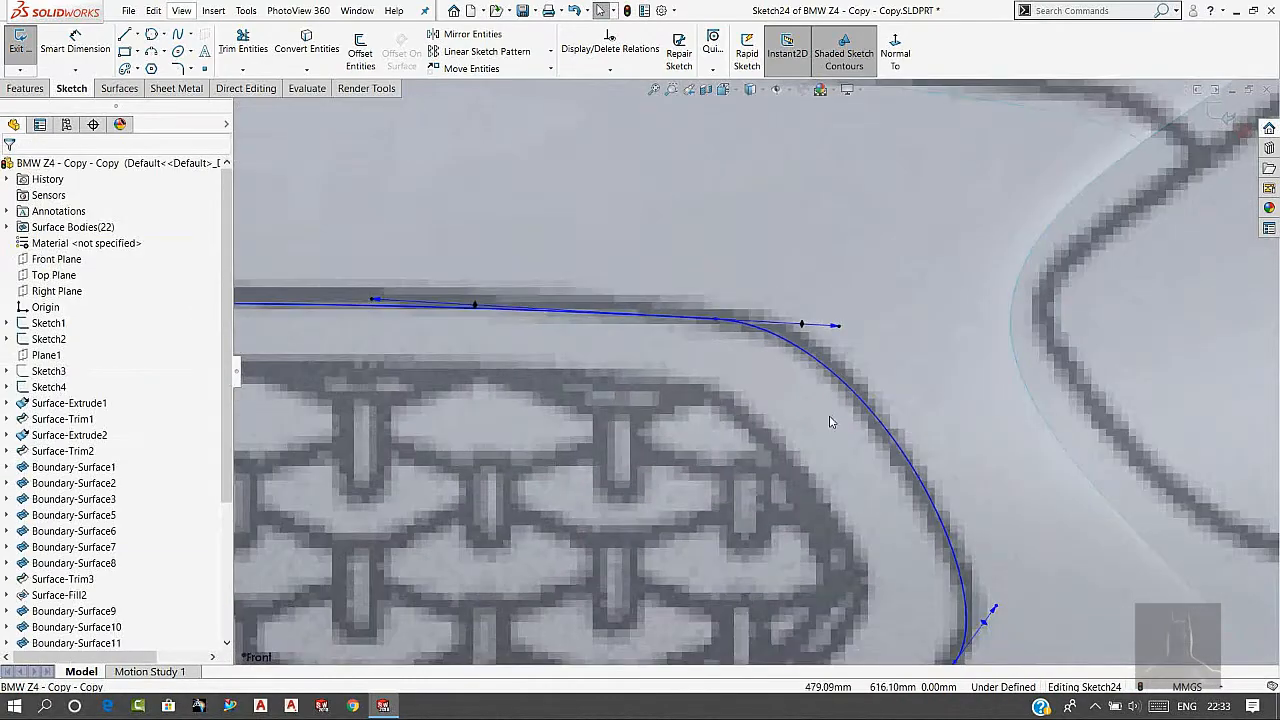
{"action": "scroll", "coordinate": [848, 464], "scroll_direction": "down", "scroll_amount": 5}
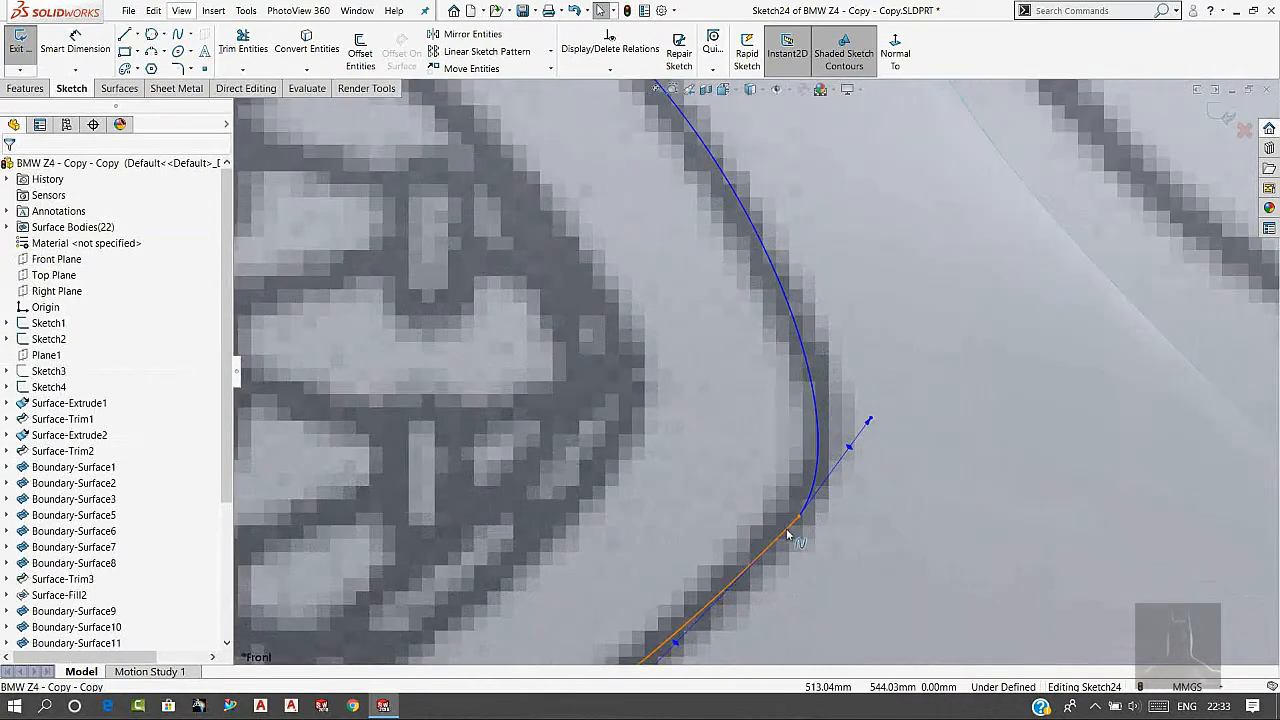
{"action": "left_click", "coordinate": [812, 510]}
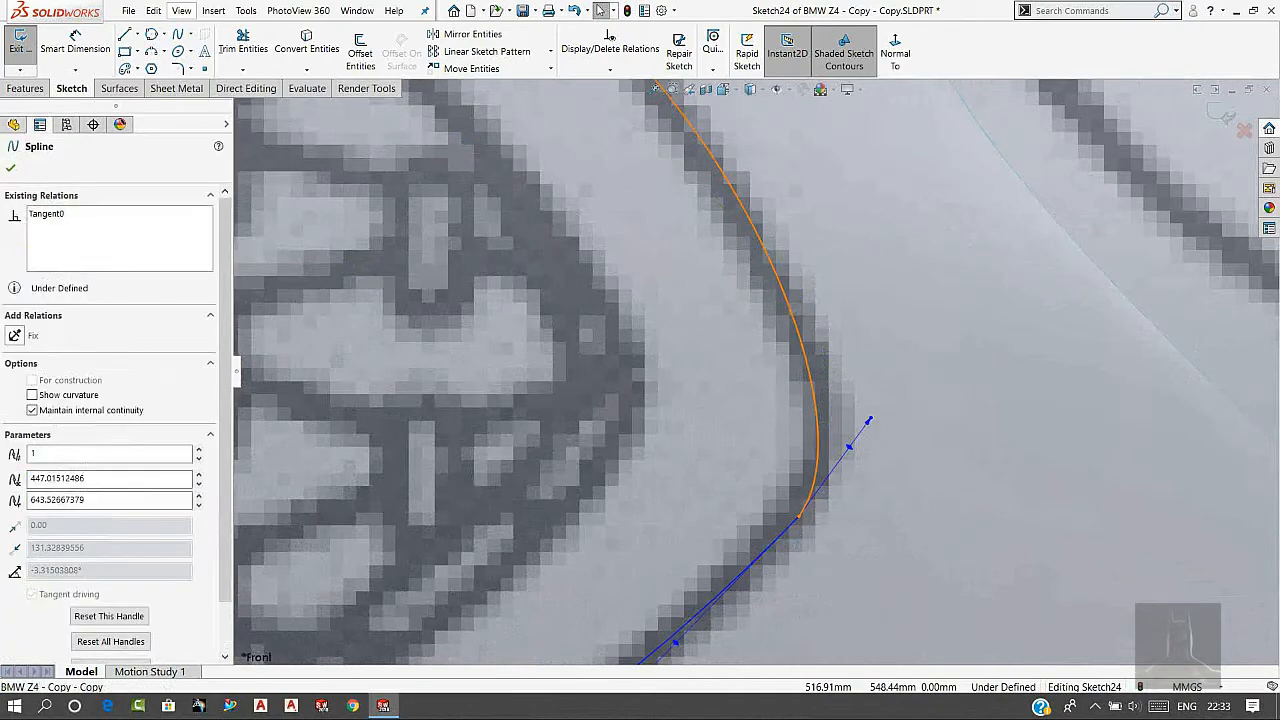
{"action": "left_click", "coordinate": [790, 527], "text": "ctrl"}
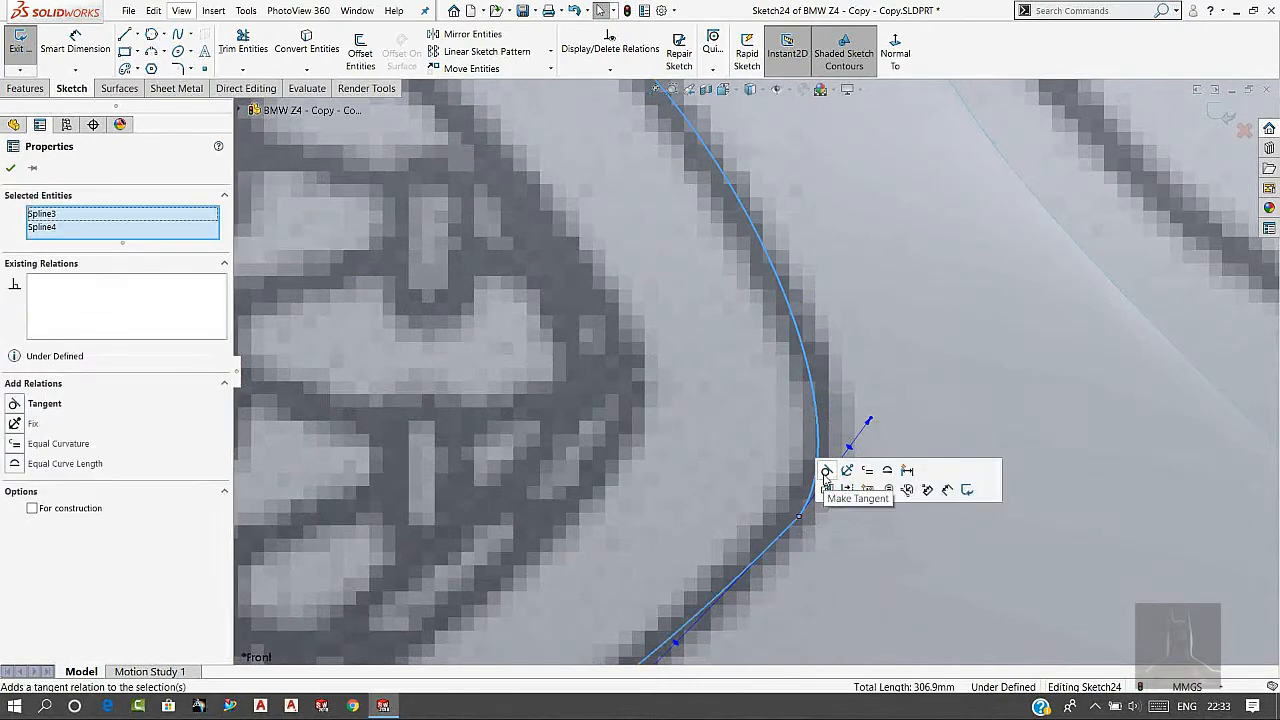
{"action": "left_click", "coordinate": [825, 472]}
{"action": "left_click", "coordinate": [873, 570]}
Shorten the lower-right spline's tangent handle at its outer endpoint so the curve follows the grille outline.
{"action": "scroll", "coordinate": [711, 561], "scroll_direction": "up", "scroll_amount": 3}
{"action": "scroll", "coordinate": [715, 524], "scroll_direction": "down", "scroll_amount": 3}
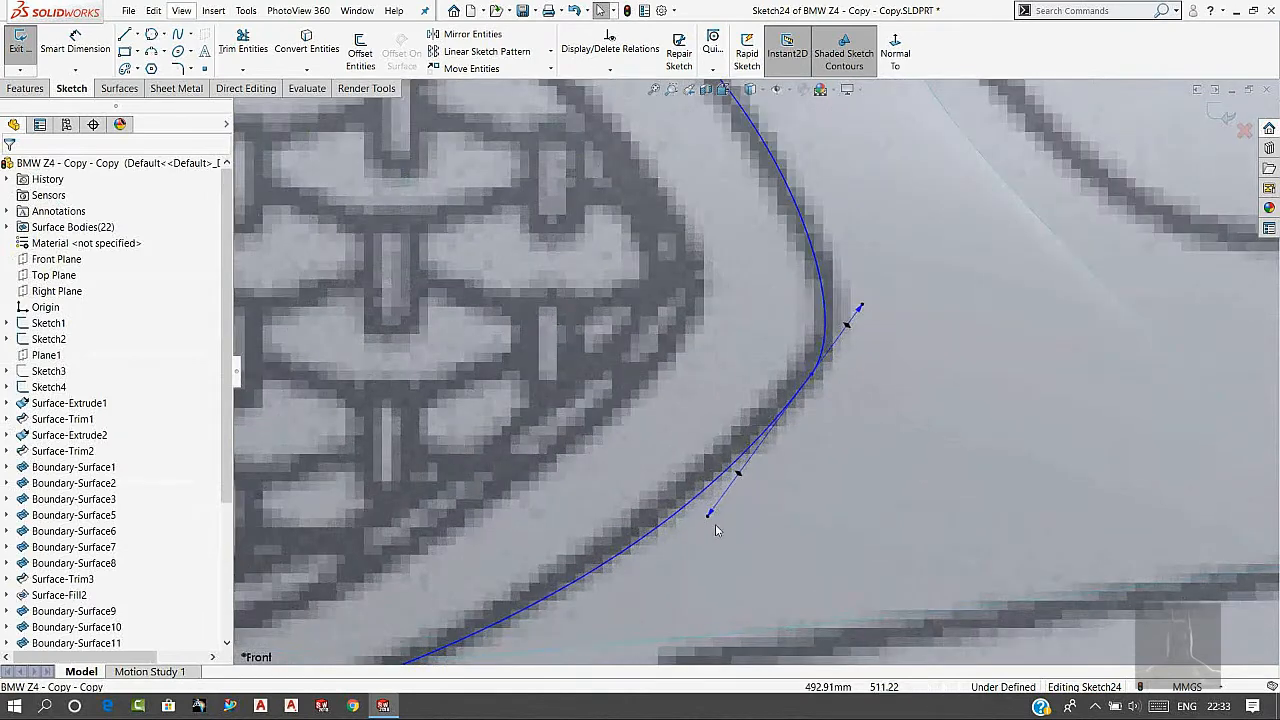
{"action": "left_click", "coordinate": [710, 517]}
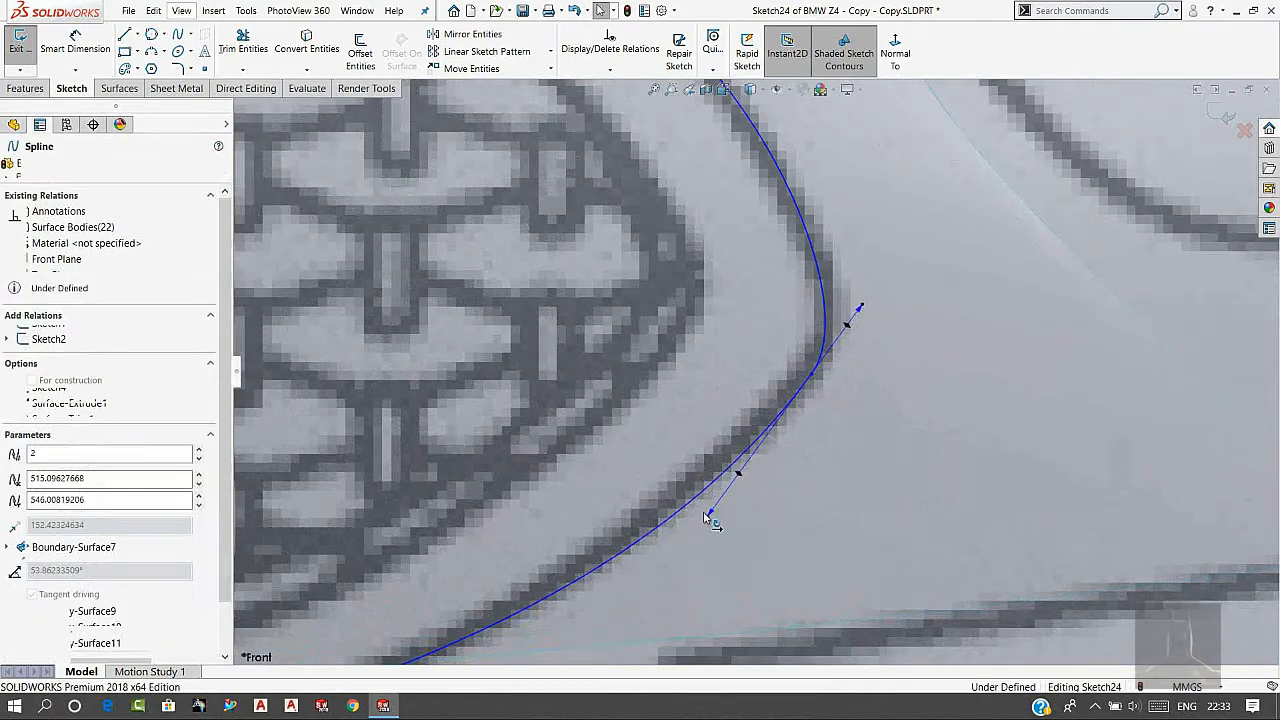
{"action": "left_click_drag", "start_coordinate": [709, 512], "coordinate": [772, 472]}
{"action": "left_click", "coordinate": [800, 514]}
Make the bottom spline tangent to the lower-right spline and shorten the bottom spline's end handle to fit the grille outline.
{"action": "scroll", "coordinate": [802, 512], "scroll_direction": "up", "scroll_amount": 5}
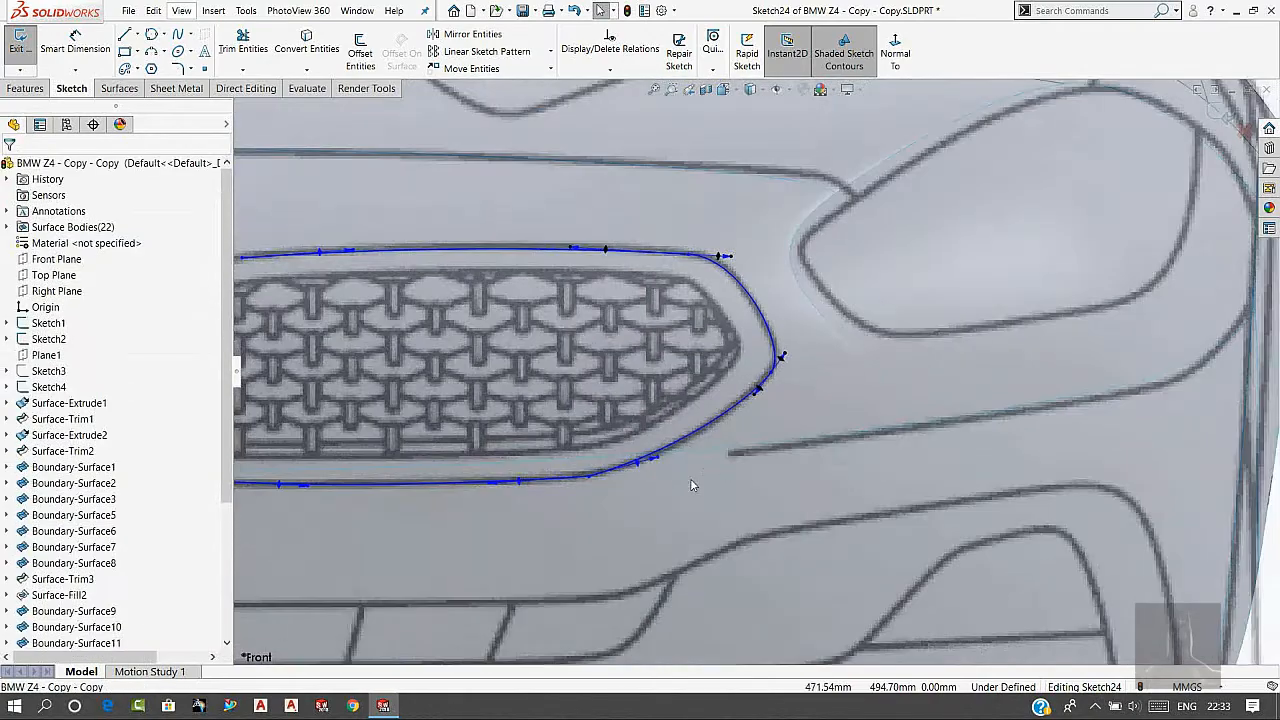
{"action": "scroll", "coordinate": [600, 474], "scroll_direction": "down", "scroll_amount": 2}
{"action": "scroll", "coordinate": [600, 474], "scroll_direction": "down", "scroll_amount": 3}
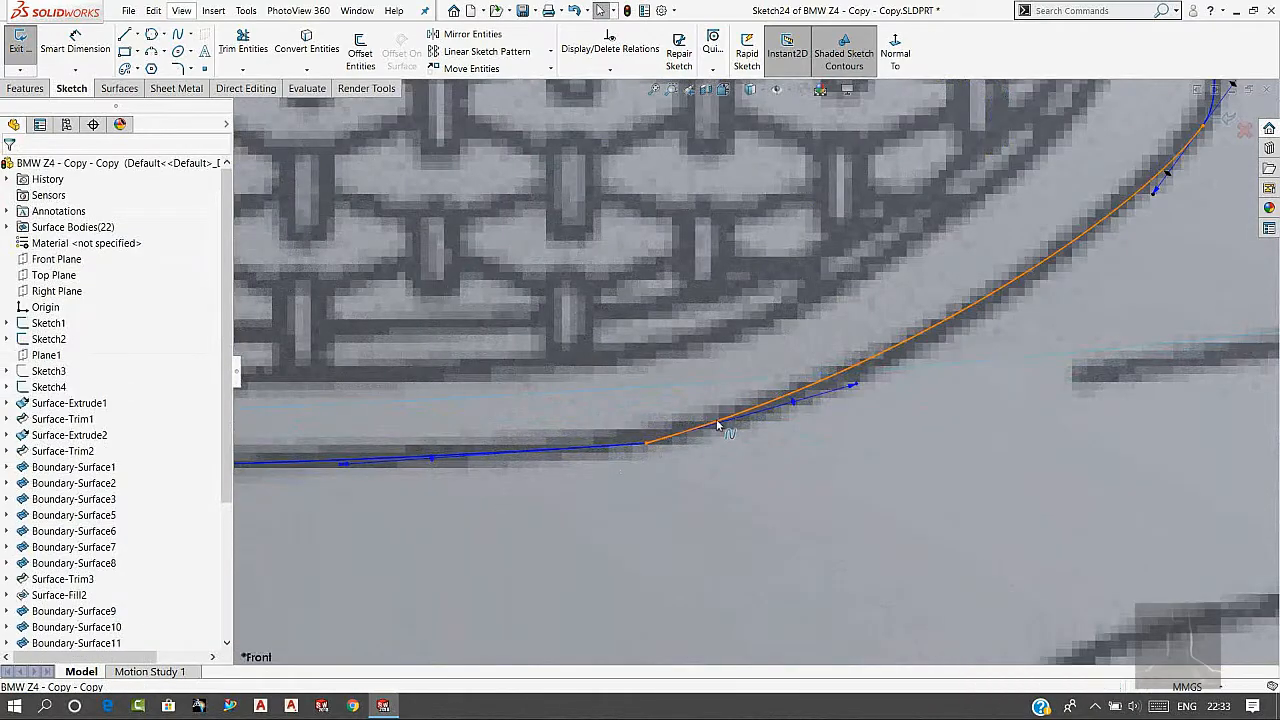
{"action": "left_click", "coordinate": [632, 447]}
{"action": "left_click", "coordinate": [630, 447], "text": "ctrl"}
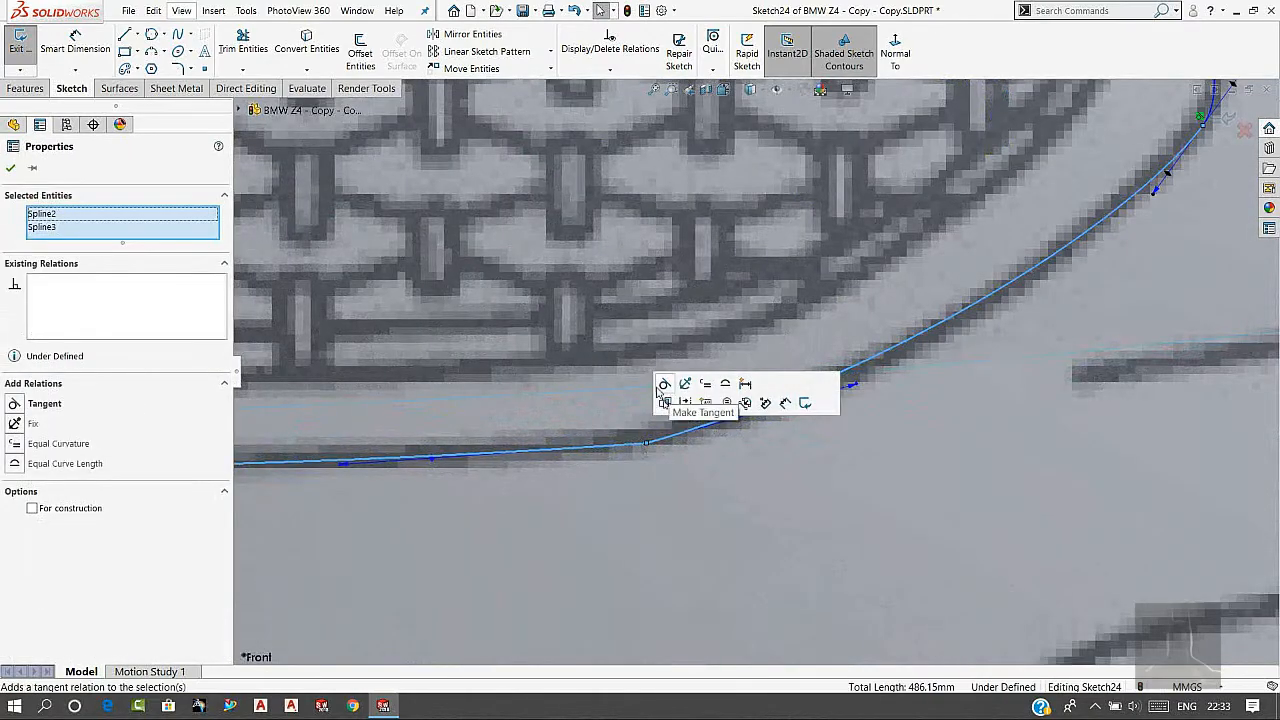
{"action": "left_click", "coordinate": [665, 386]}
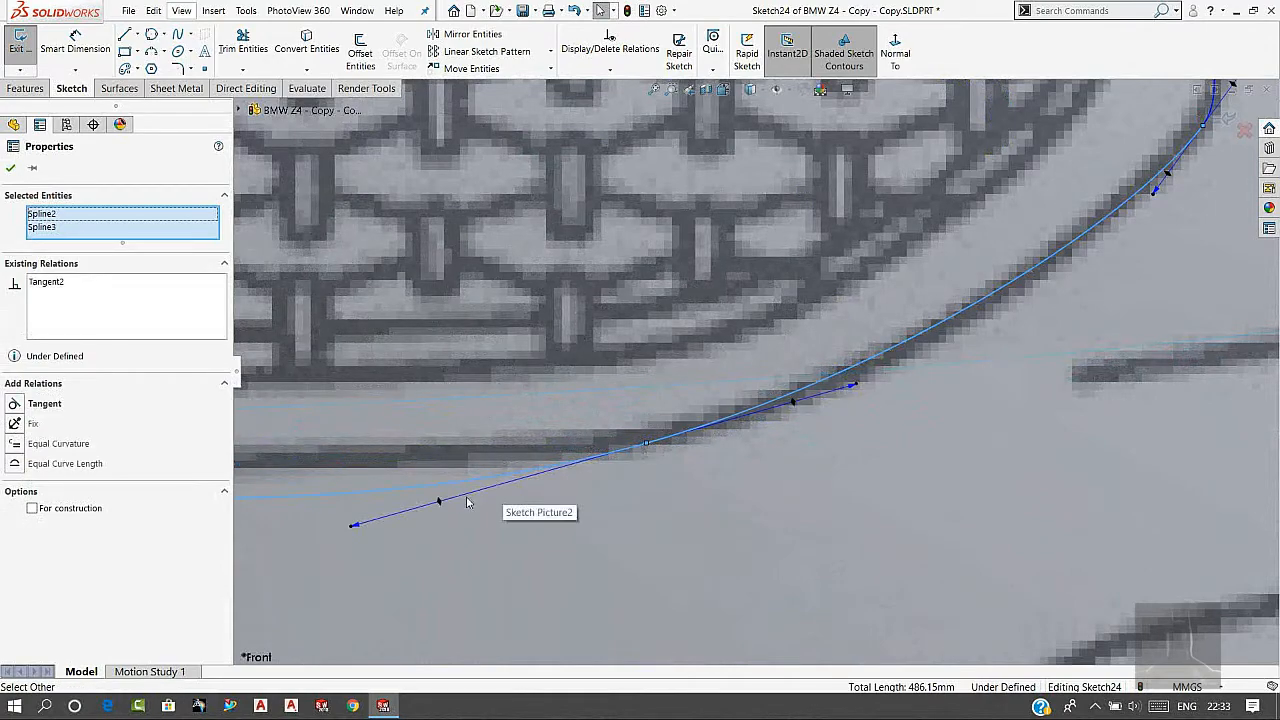
{"action": "left_click", "coordinate": [503, 501]}
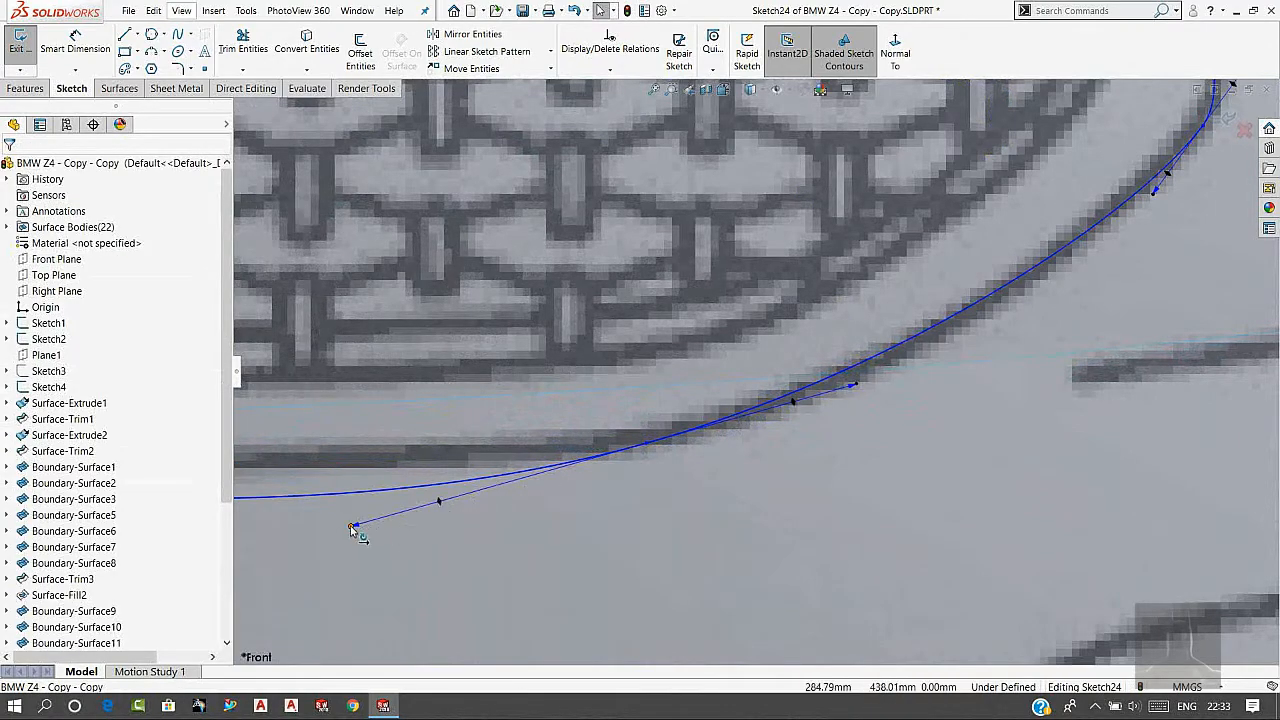
{"action": "left_click_drag", "start_coordinate": [352, 527], "coordinate": [556, 466]}
{"action": "left_click", "coordinate": [554, 502]}
Sketch a three-point spline from the upper spline's left end through about X 9, Y 552 mm to the bottom spline's left end.
{"action": "scroll", "coordinate": [554, 502], "scroll_direction": "up", "scroll_amount": 3}
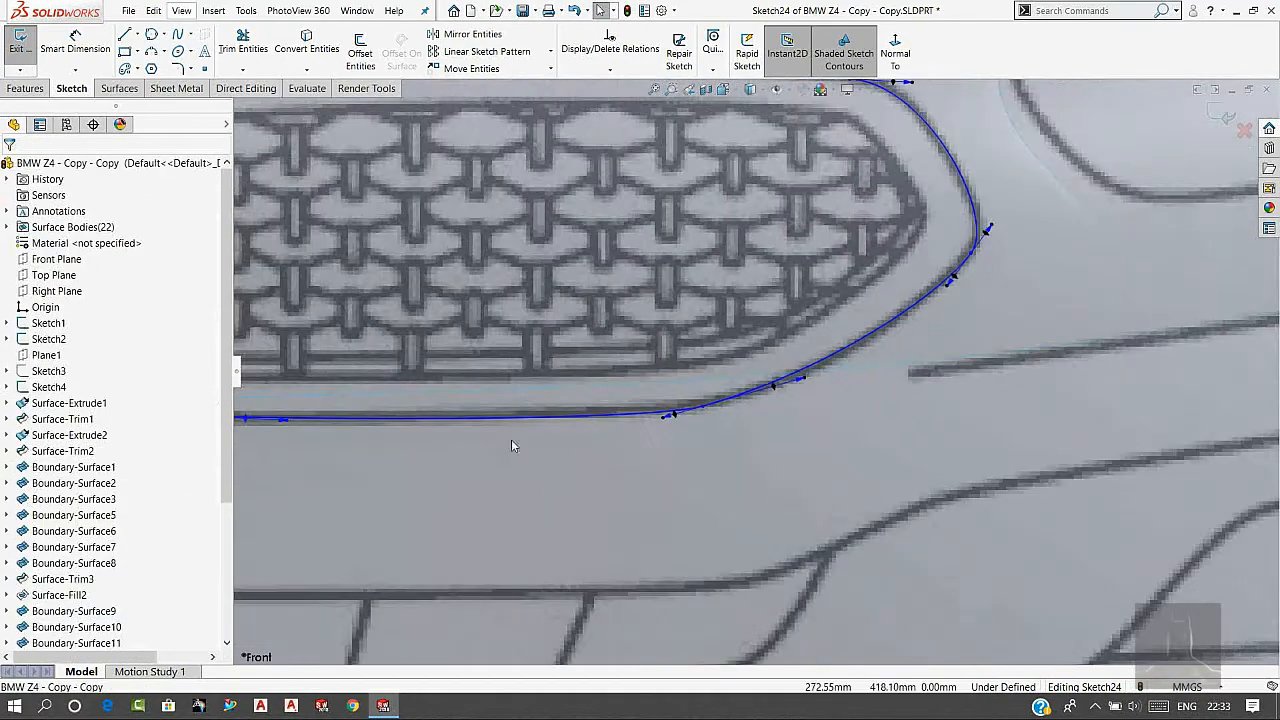
{"action": "scroll", "coordinate": [511, 439], "scroll_direction": "up", "scroll_amount": 5}
{"action": "scroll", "coordinate": [493, 299], "scroll_direction": "down", "scroll_amount": 3}
{"action": "scroll", "coordinate": [478, 282], "scroll_direction": "down", "scroll_amount": 2}
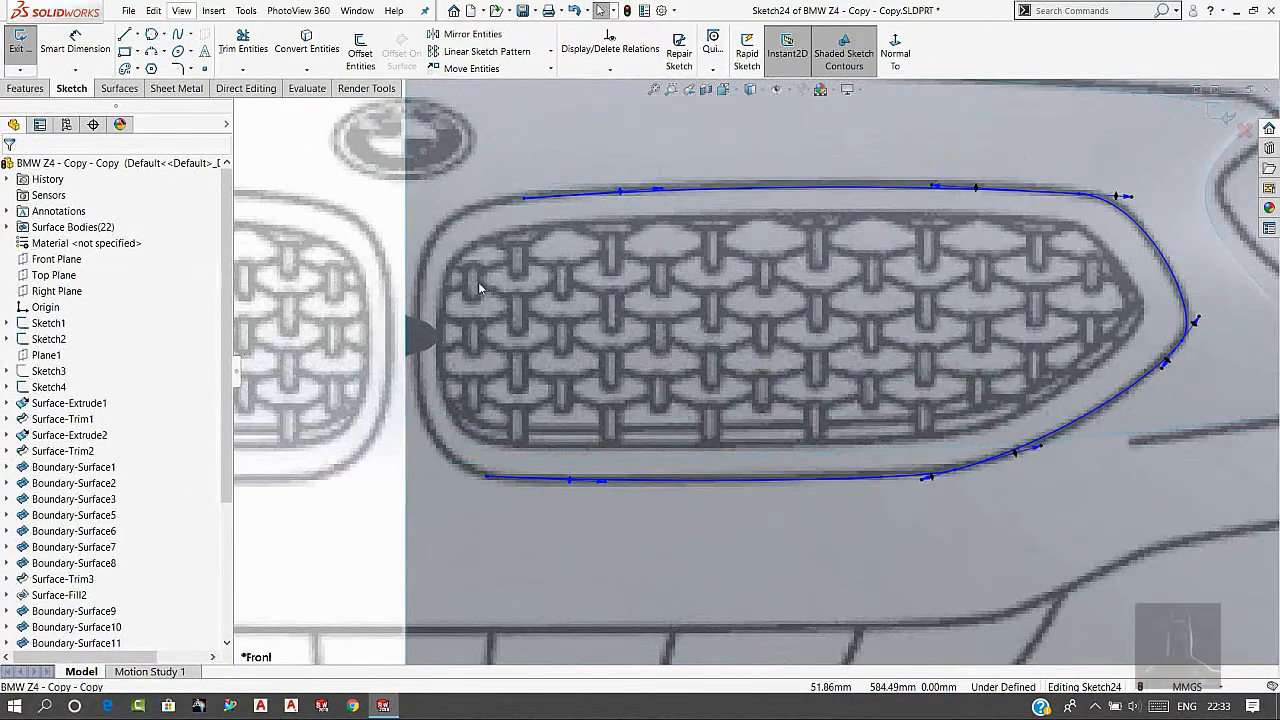
{"action": "left_click", "coordinate": [177, 36]}
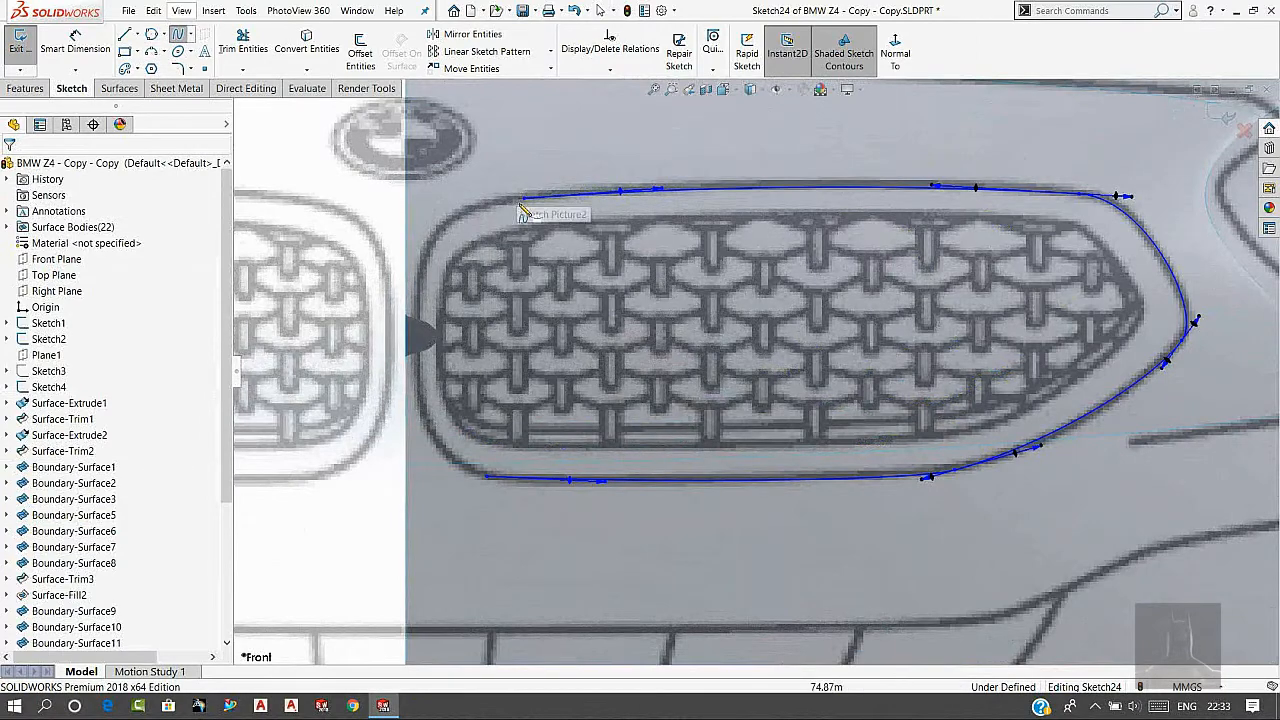
{"action": "left_click", "coordinate": [524, 197]}
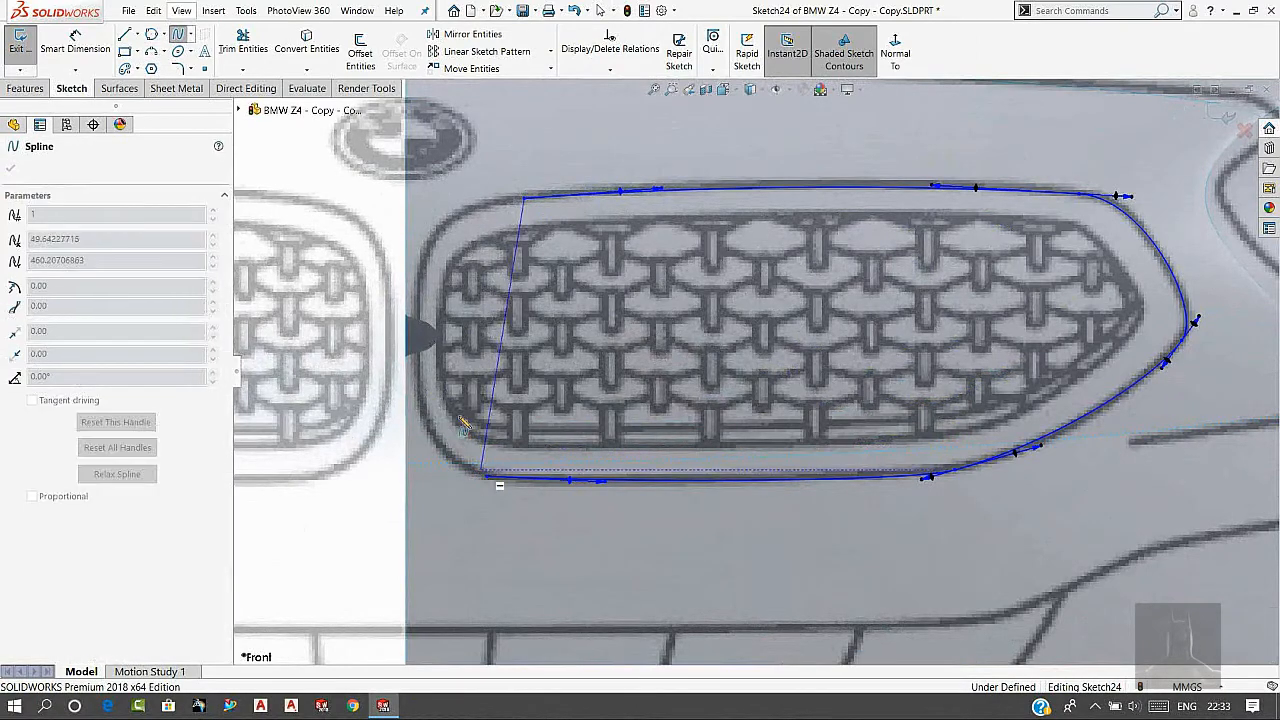
{"action": "scroll", "coordinate": [463, 340], "scroll_direction": "down", "scroll_amount": 2}
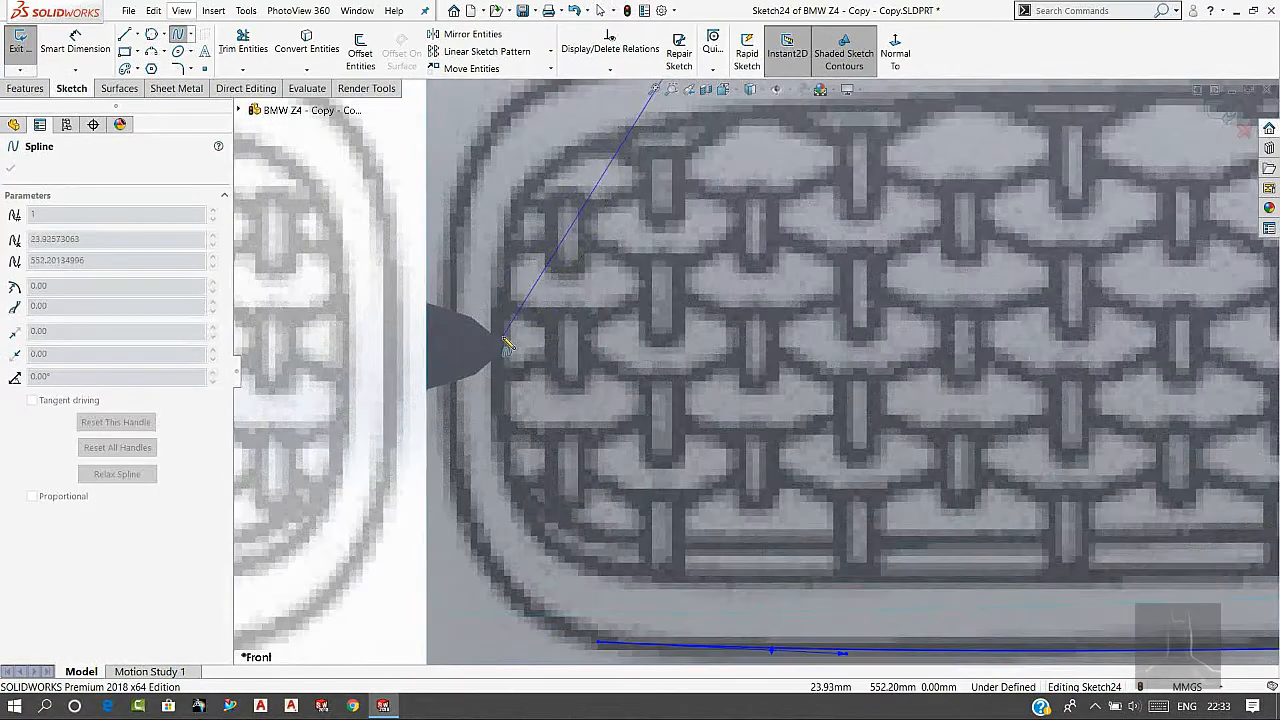
{"action": "left_click", "coordinate": [455, 335]}
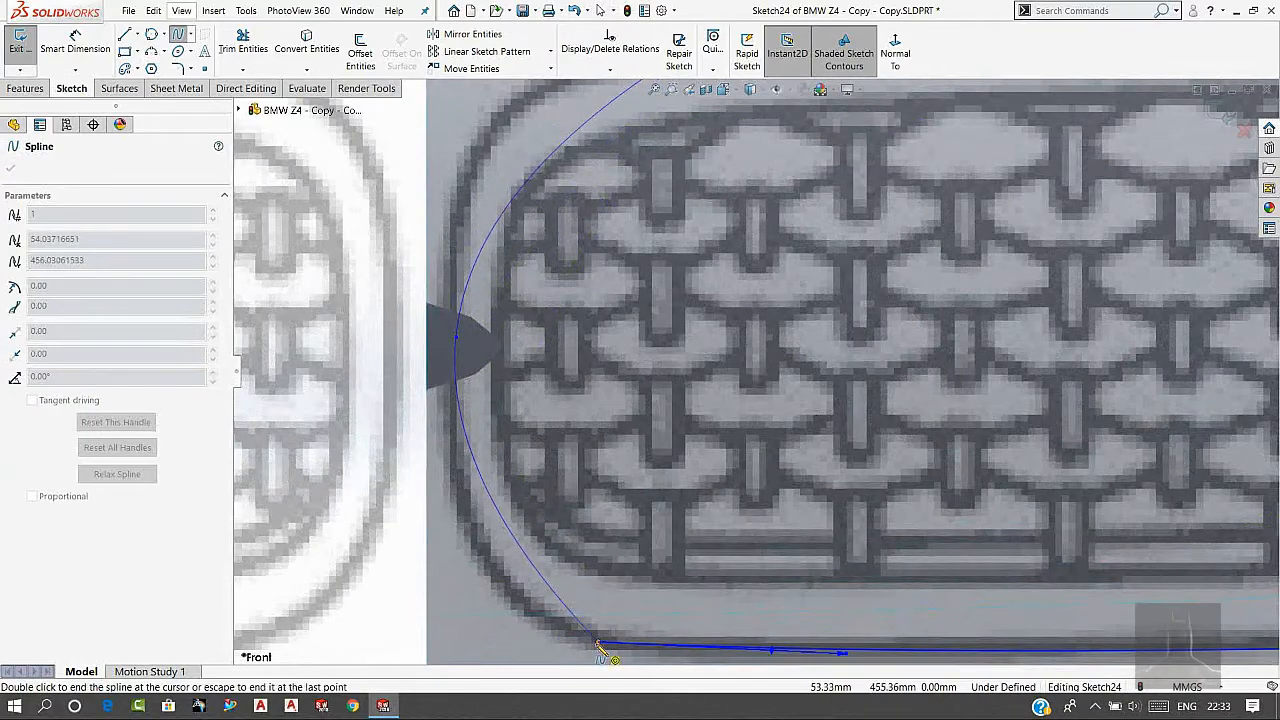
{"action": "left_click", "coordinate": [600, 642]}
{"action": "right_click", "coordinate": [644, 463]}
{"action": "left_click", "coordinate": [668, 476]}
Add a fix relation to the upper spline.
{"action": "scroll", "coordinate": [561, 271], "scroll_direction": "up", "scroll_amount": 2}
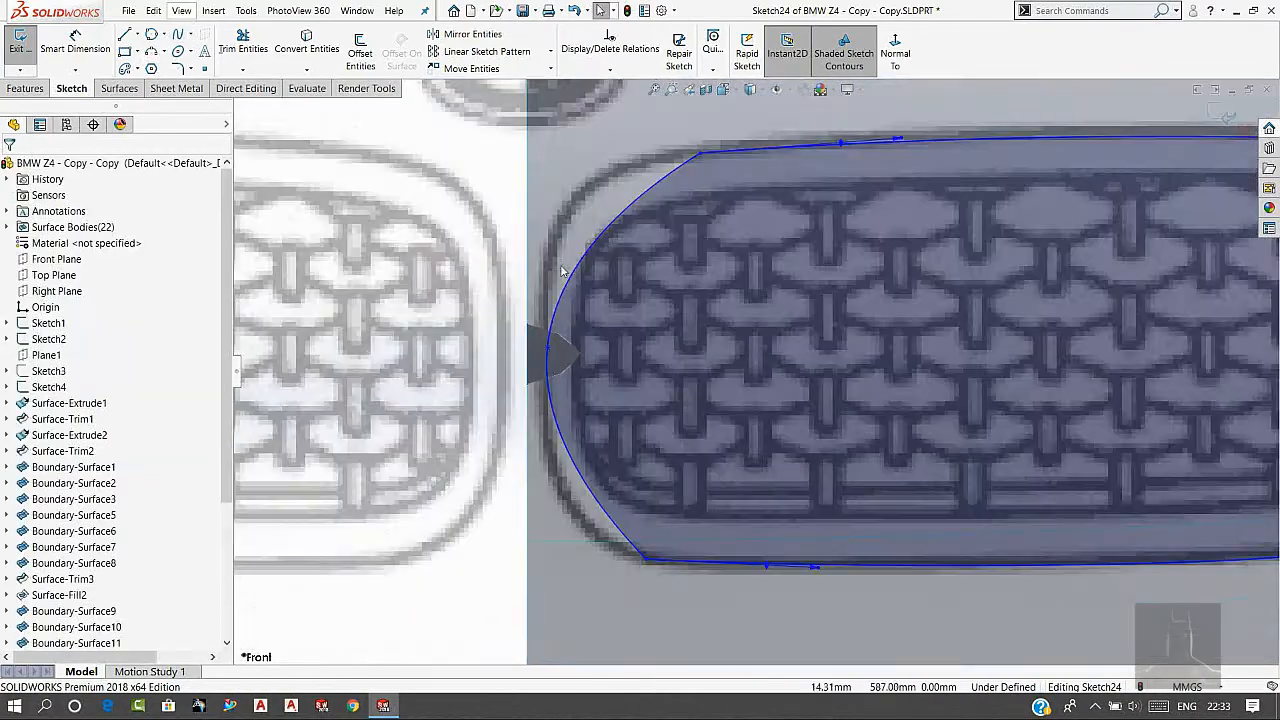
{"action": "scroll", "coordinate": [688, 163], "scroll_direction": "down", "scroll_amount": 2}
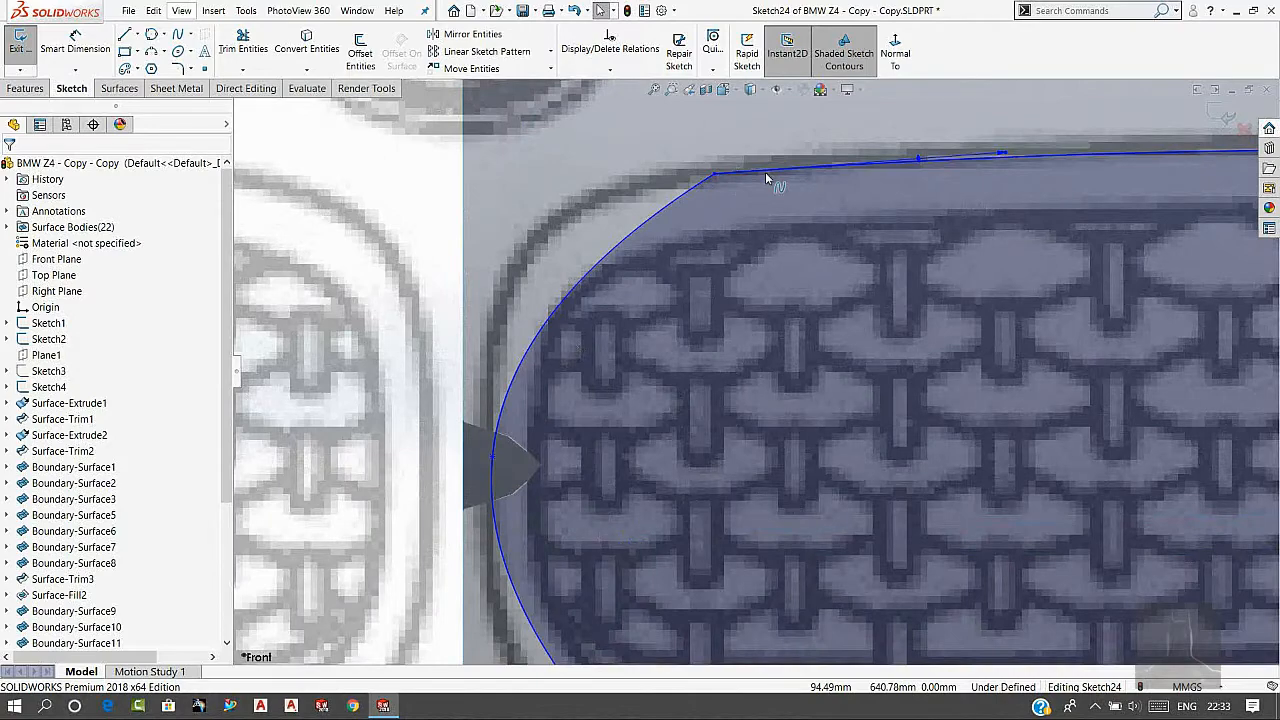
{"action": "left_click", "coordinate": [760, 178]}
{"action": "left_click", "coordinate": [812, 118]}
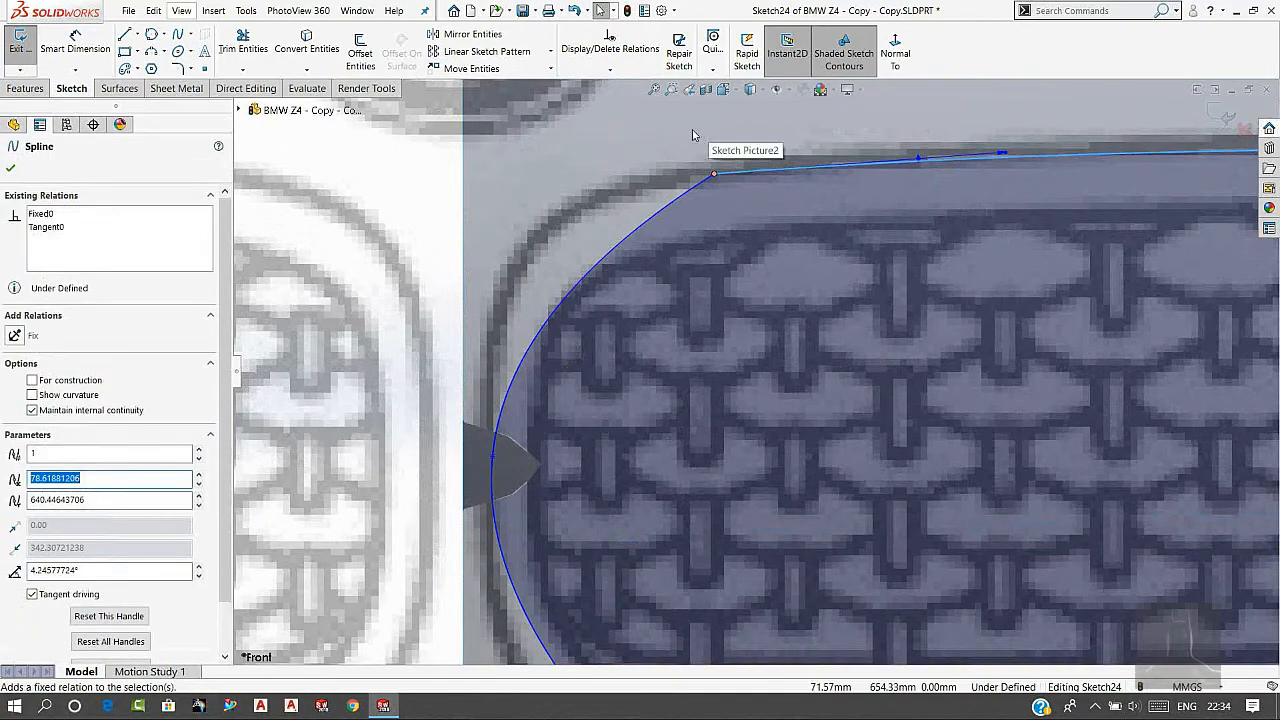
{"action": "left_click", "coordinate": [692, 129]}
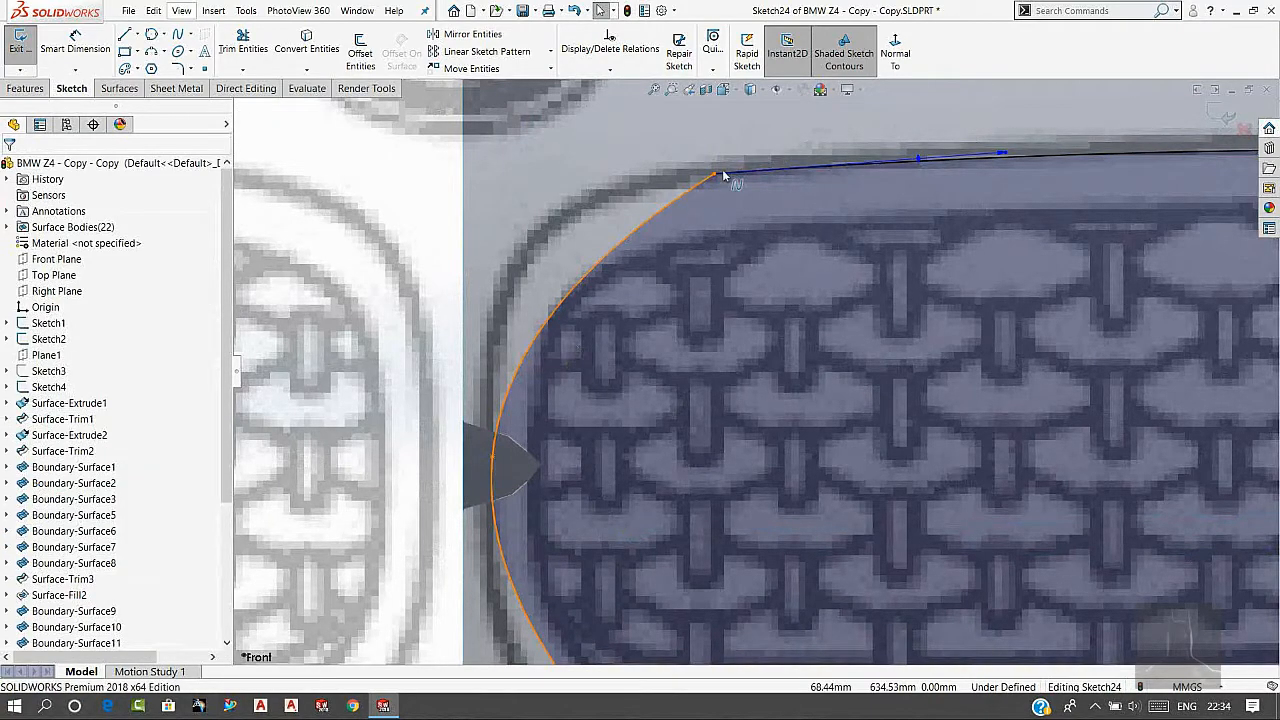
{"action": "left_click", "coordinate": [722, 170]}
{"action": "left_click", "coordinate": [729, 169], "text": "ctrl"}
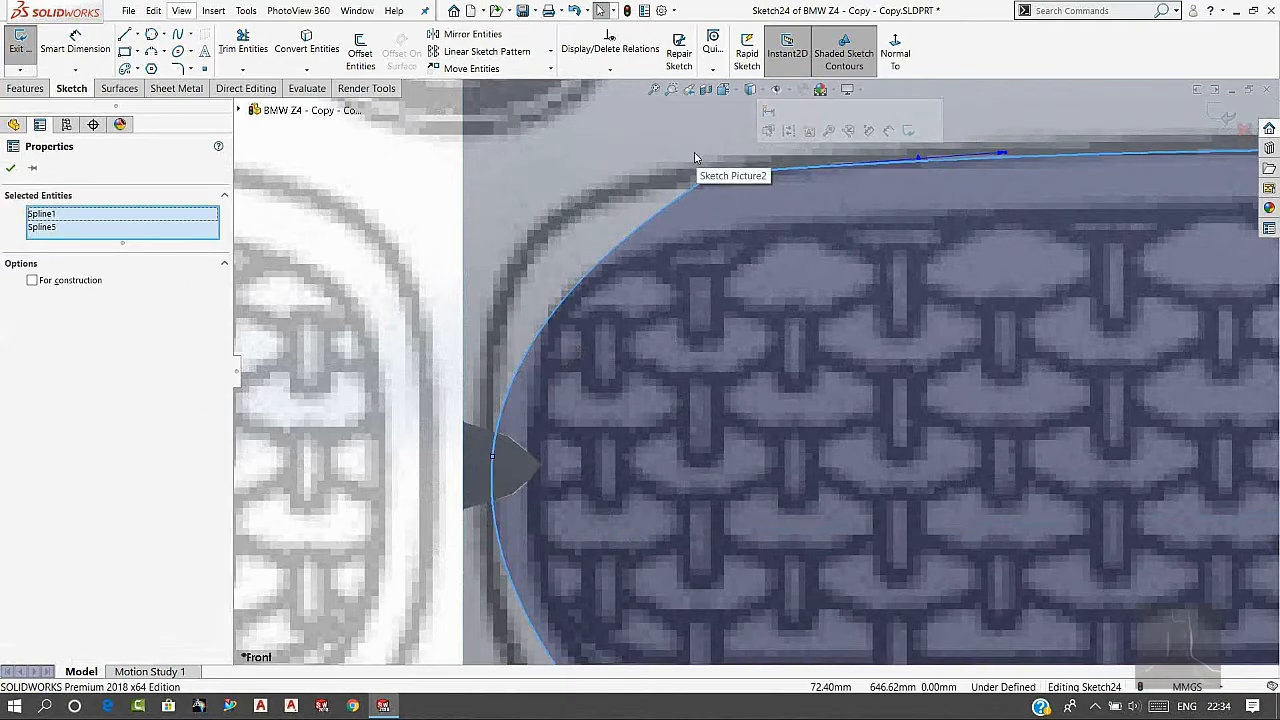
{"action": "key", "text": "Escape"}
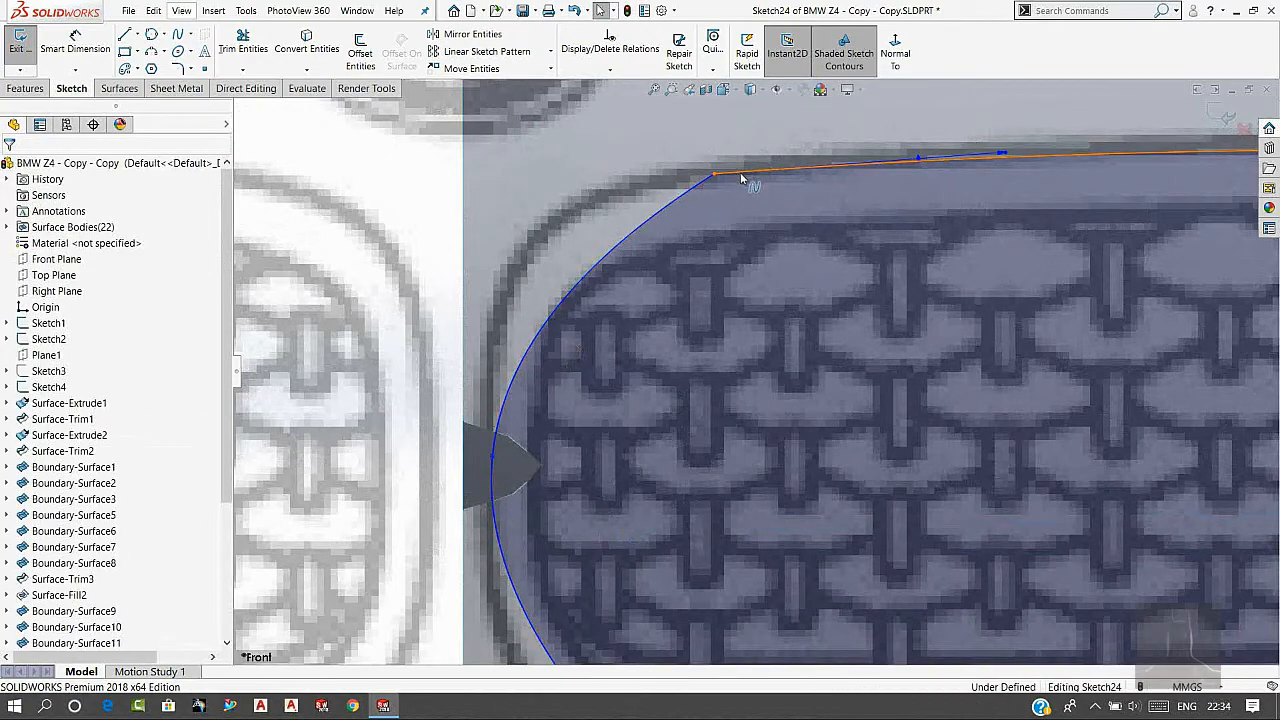
Add a tangent relation between the fixed upper spline and the three-point spline along the grille's inner side.
{"action": "left_click", "coordinate": [741, 177]}
{"action": "left_click", "coordinate": [674, 200], "text": "ctrl"}
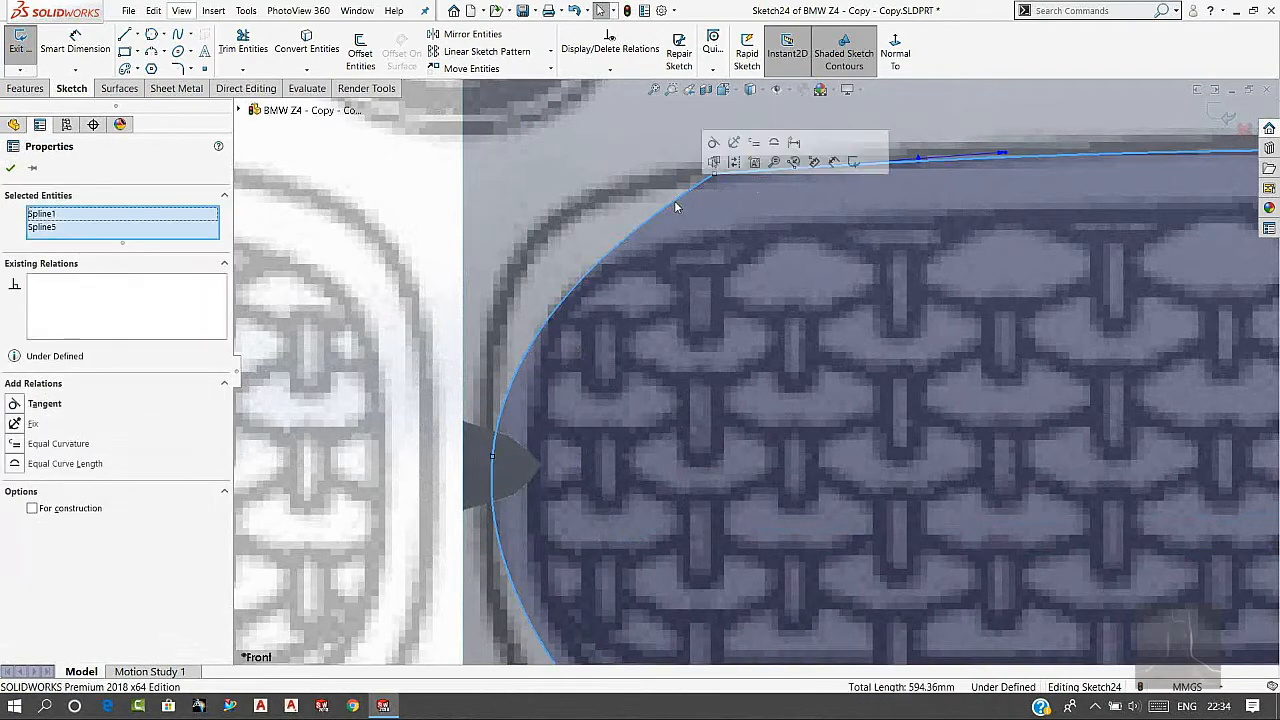
{"action": "left_click", "coordinate": [714, 143]}
{"action": "key", "text": "Escape"}
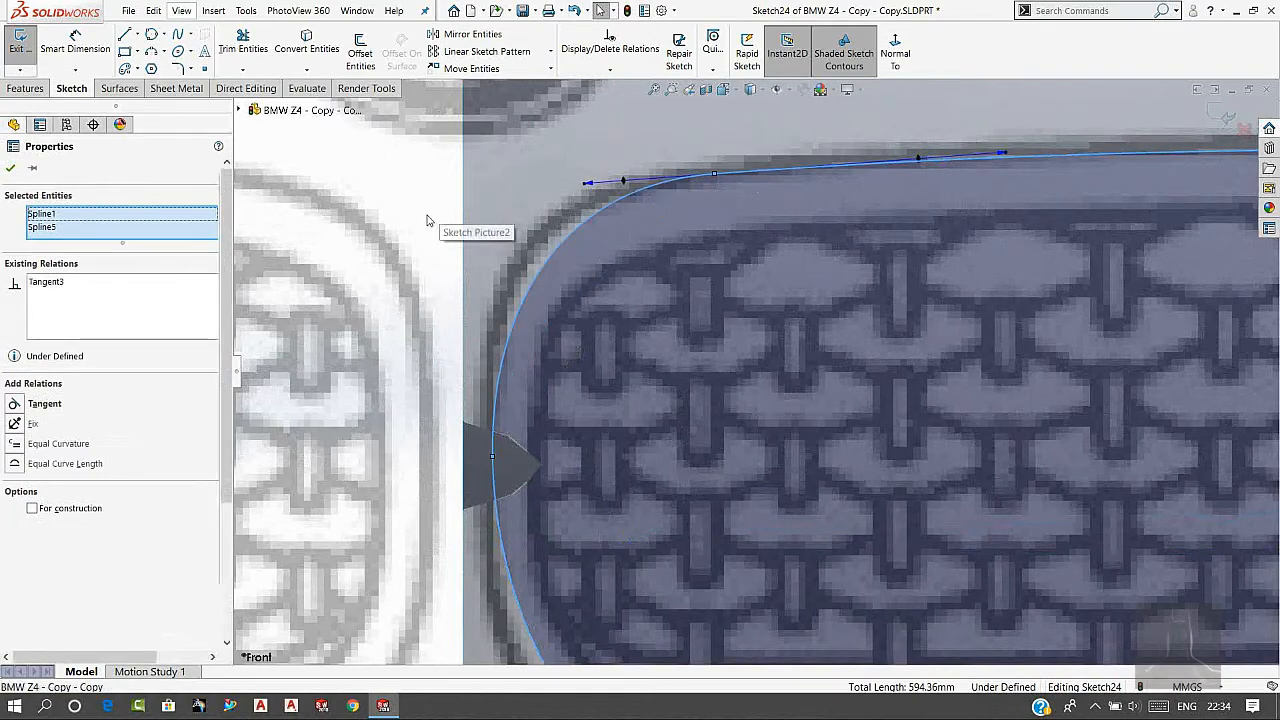
Add a fix relation to the bottom spline.
{"action": "scroll", "coordinate": [618, 291], "scroll_direction": "up", "scroll_amount": 3}
{"action": "scroll", "coordinate": [680, 486], "scroll_direction": "down", "scroll_amount": 5}
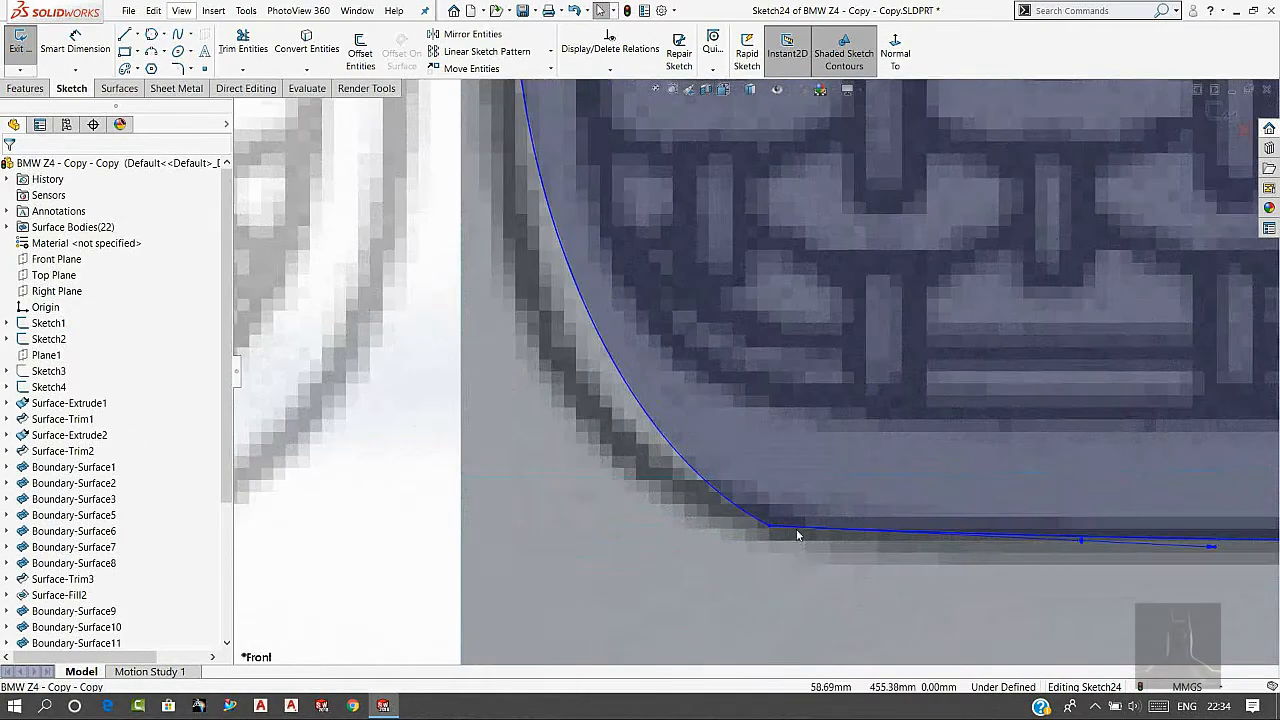
{"action": "left_click", "coordinate": [771, 526]}
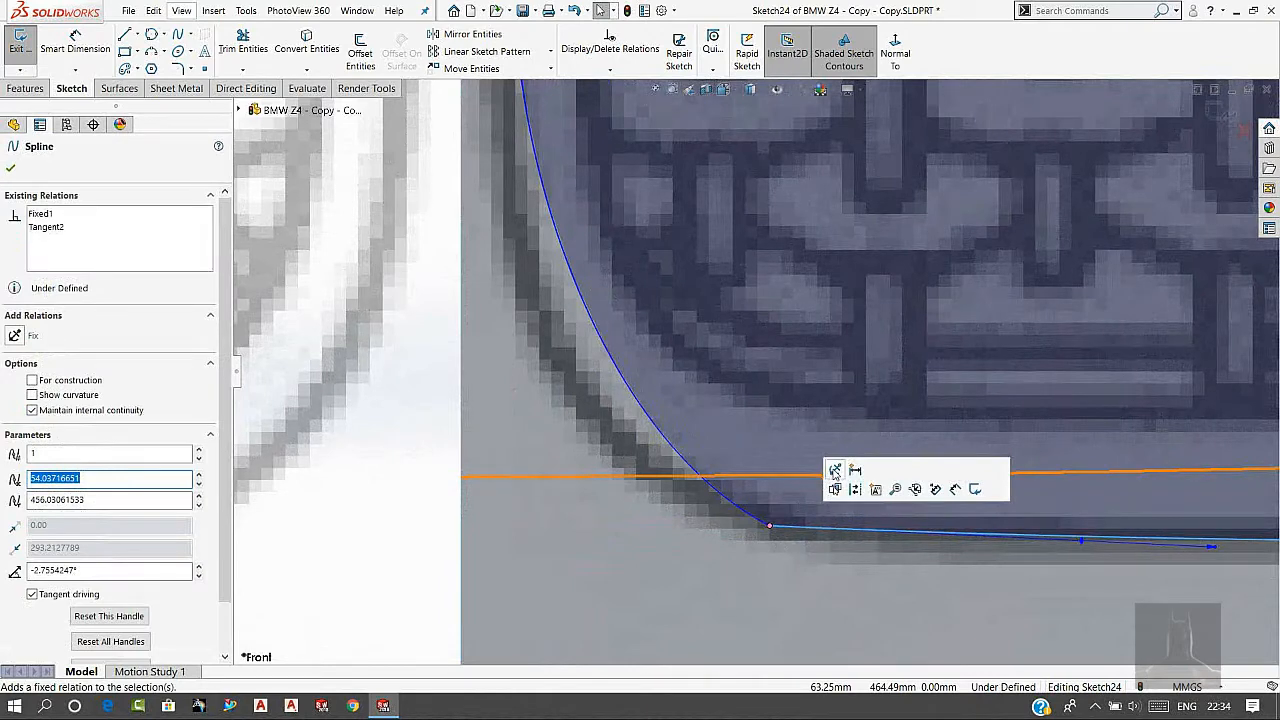
{"action": "key", "text": "ctrl+a"}
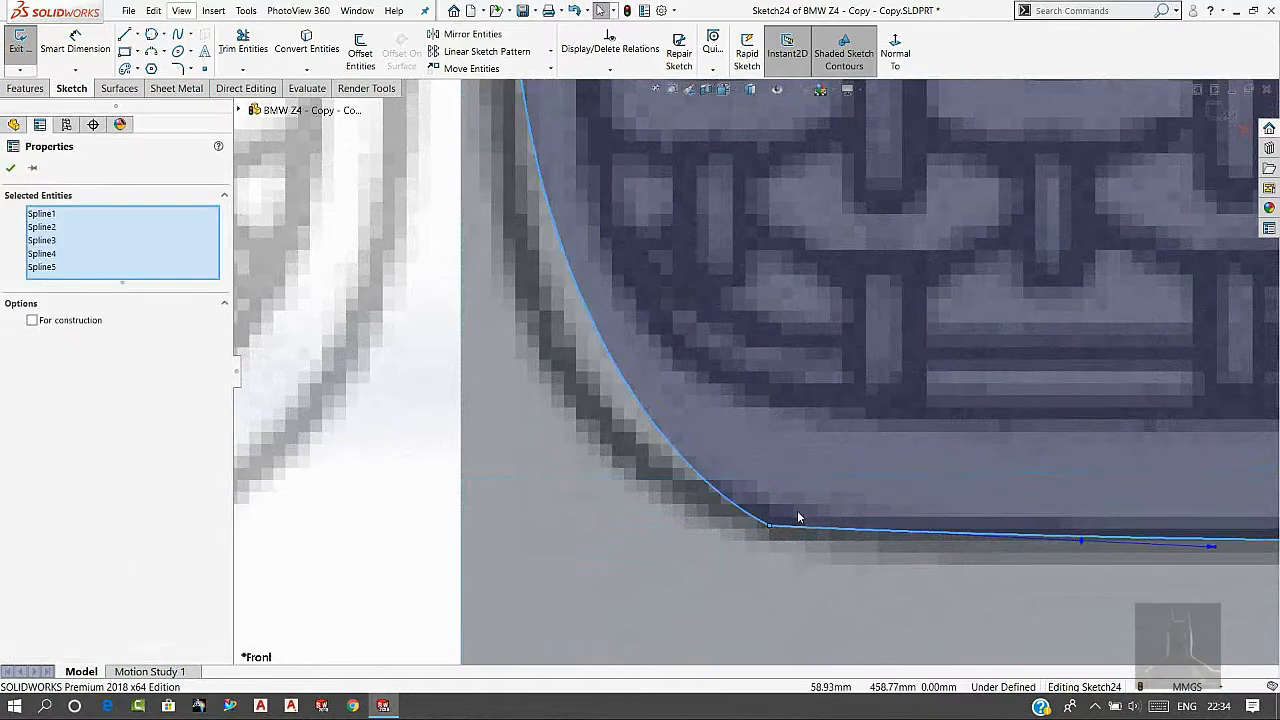
{"action": "key", "text": "Escape"}
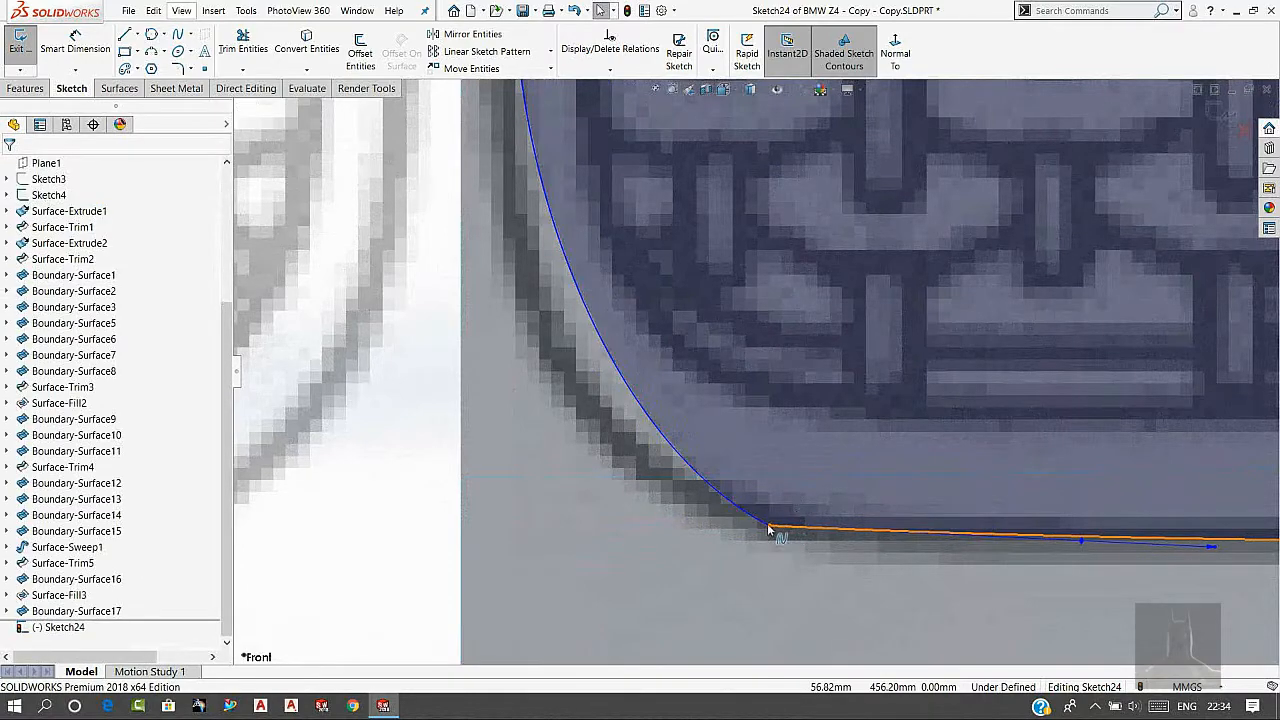
Make the inner-side spline tangent to the bottom spline and lengthen its lower end handle to follow the outline's rounded corner.
{"action": "left_click", "coordinate": [769, 530]}
{"action": "left_click", "coordinate": [757, 522], "text": "ctrl"}
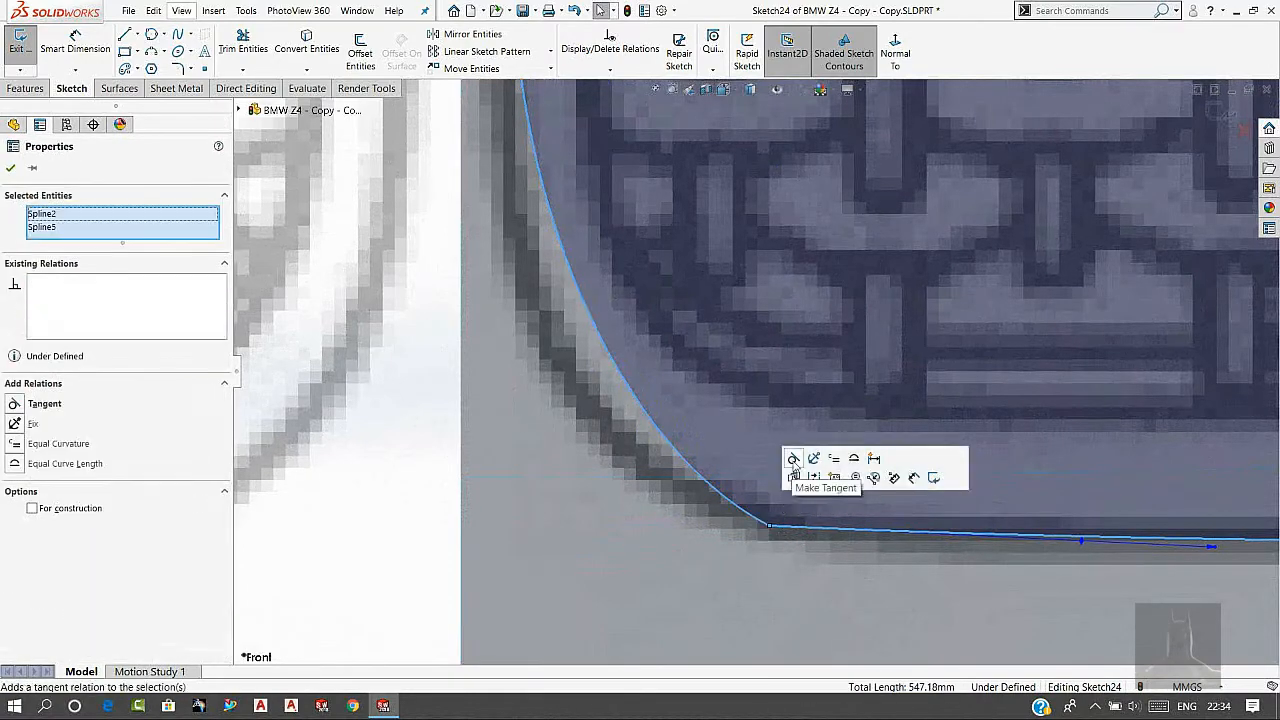
{"action": "left_click", "coordinate": [793, 458]}
{"action": "left_click", "coordinate": [466, 499]}
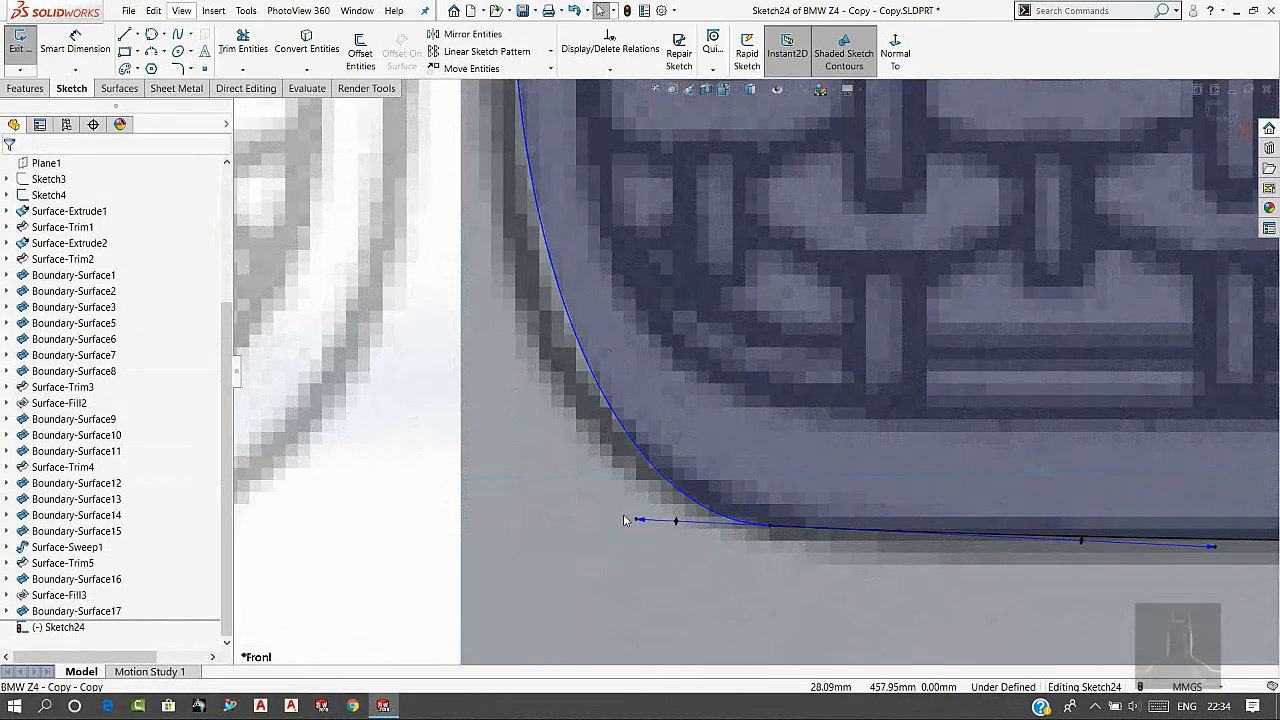
{"action": "left_click_drag", "start_coordinate": [627, 519], "coordinate": [595, 516]}
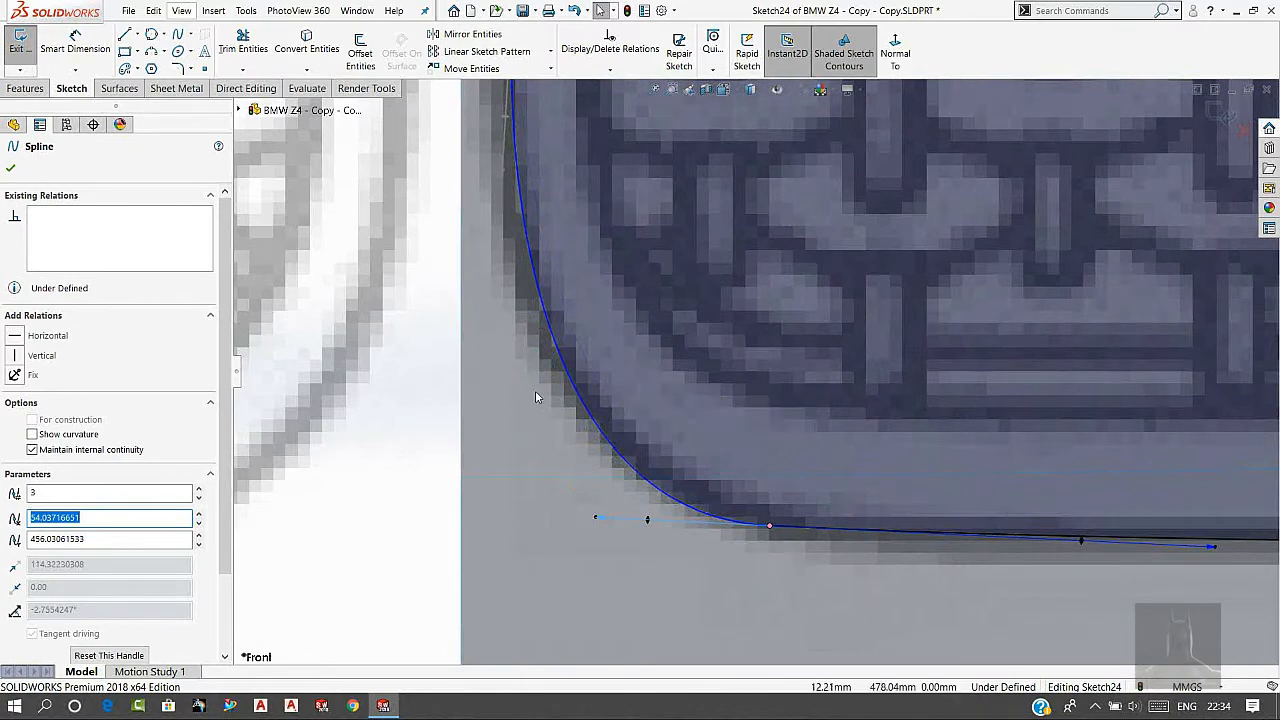
Adjust the tangent handle at the inner-side spline's middle point and add a vertical relation to it.
{"action": "scroll", "coordinate": [635, 188], "scroll_direction": "up", "scroll_amount": 3}
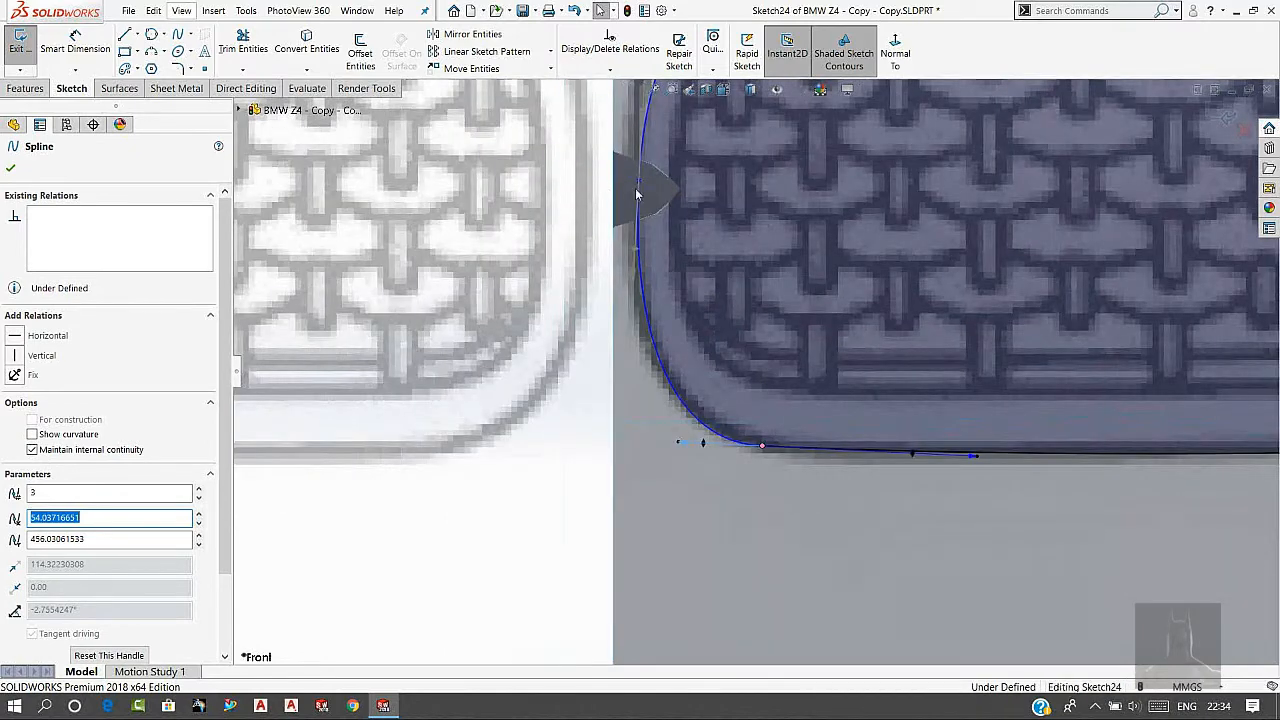
{"action": "left_click", "coordinate": [634, 250]}
{"action": "left_click_drag", "start_coordinate": [633, 258], "coordinate": [638, 256]}
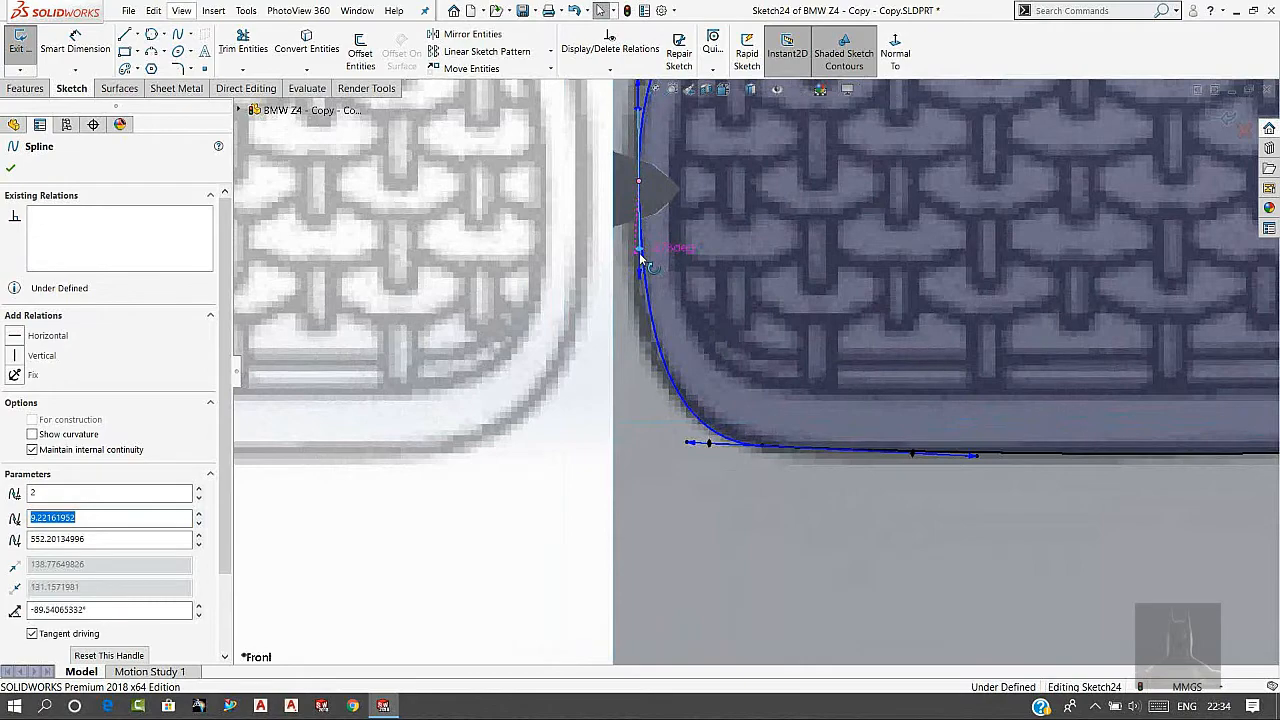
{"action": "left_click", "coordinate": [18, 355]}
{"action": "left_click", "coordinate": [476, 496]}
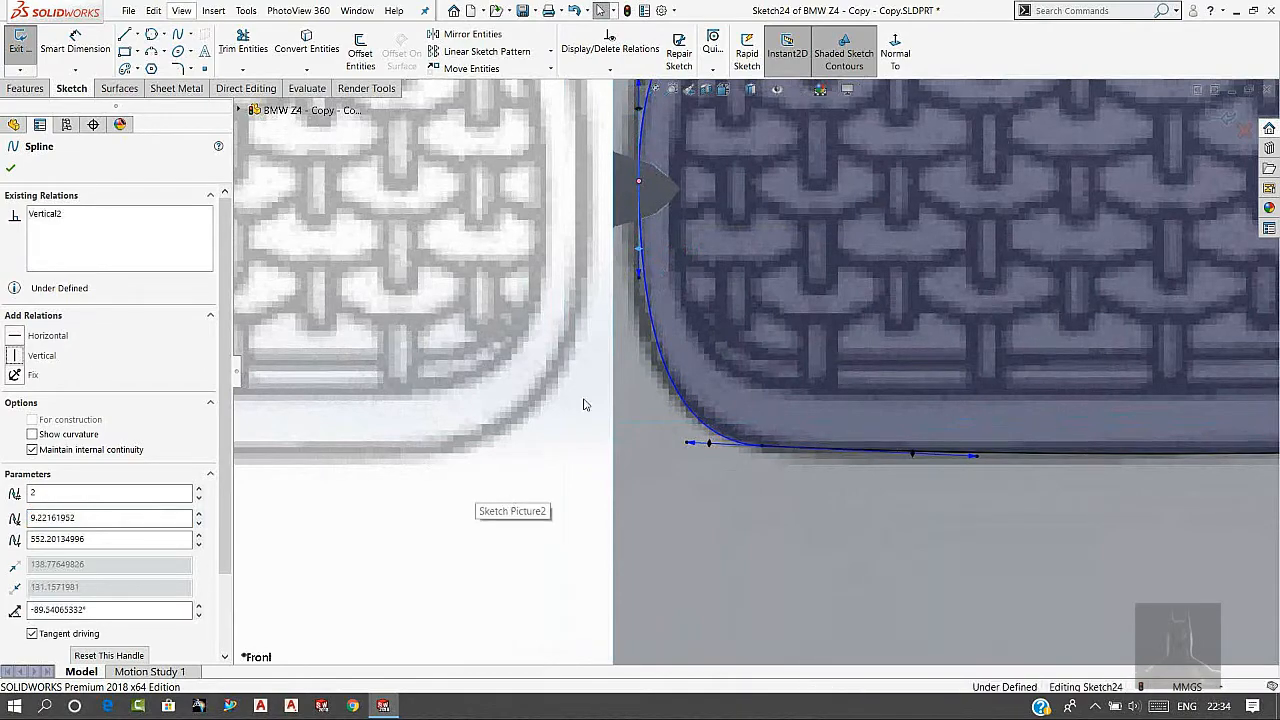
Adjust the inner-side spline's middle-point and bottom end handles to fit the grille outline's lower rounded corner.
{"action": "left_click_drag", "start_coordinate": [639, 279], "coordinate": [639, 320]}
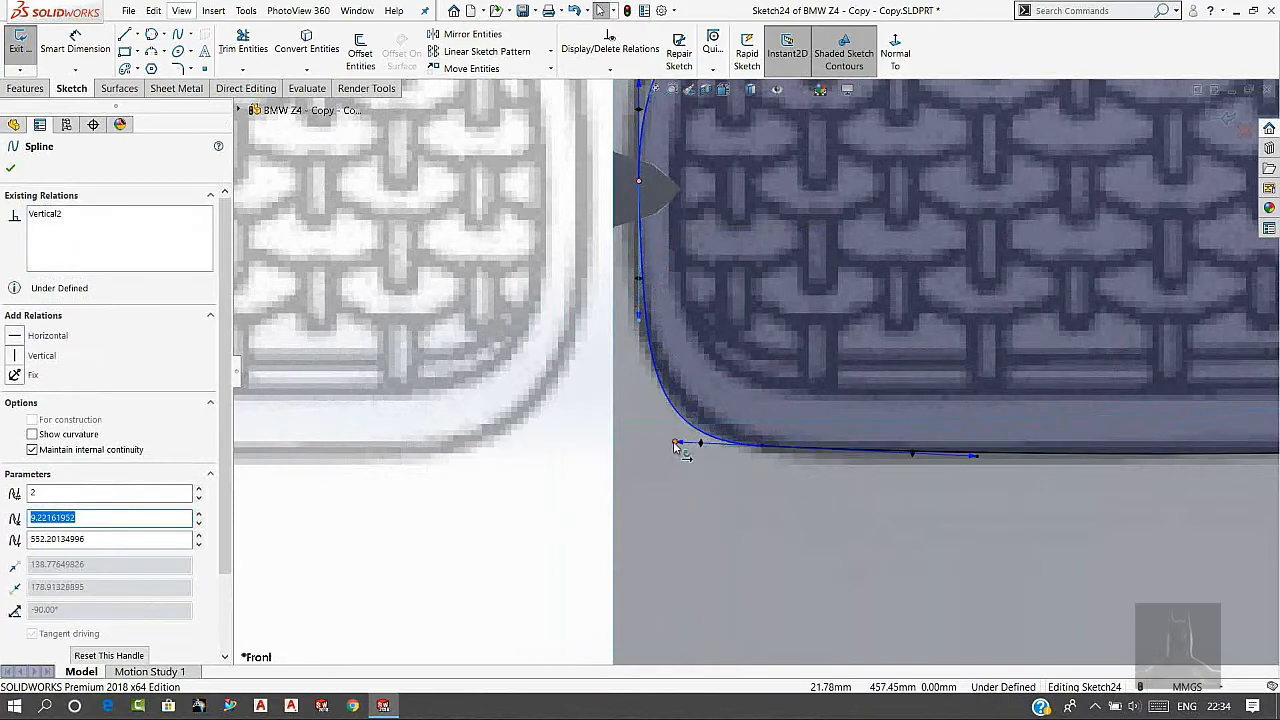
{"action": "left_click_drag", "start_coordinate": [675, 442], "coordinate": [716, 444]}
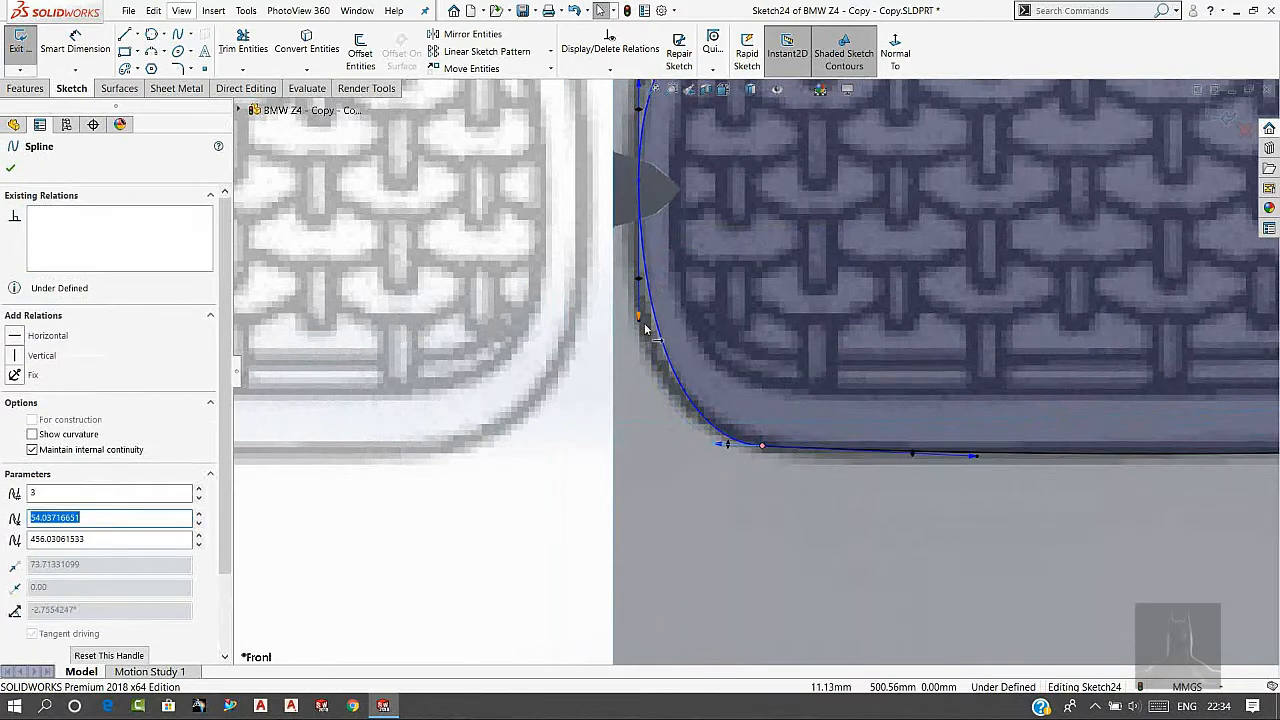
{"action": "left_click_drag", "start_coordinate": [645, 328], "coordinate": [629, 397]}
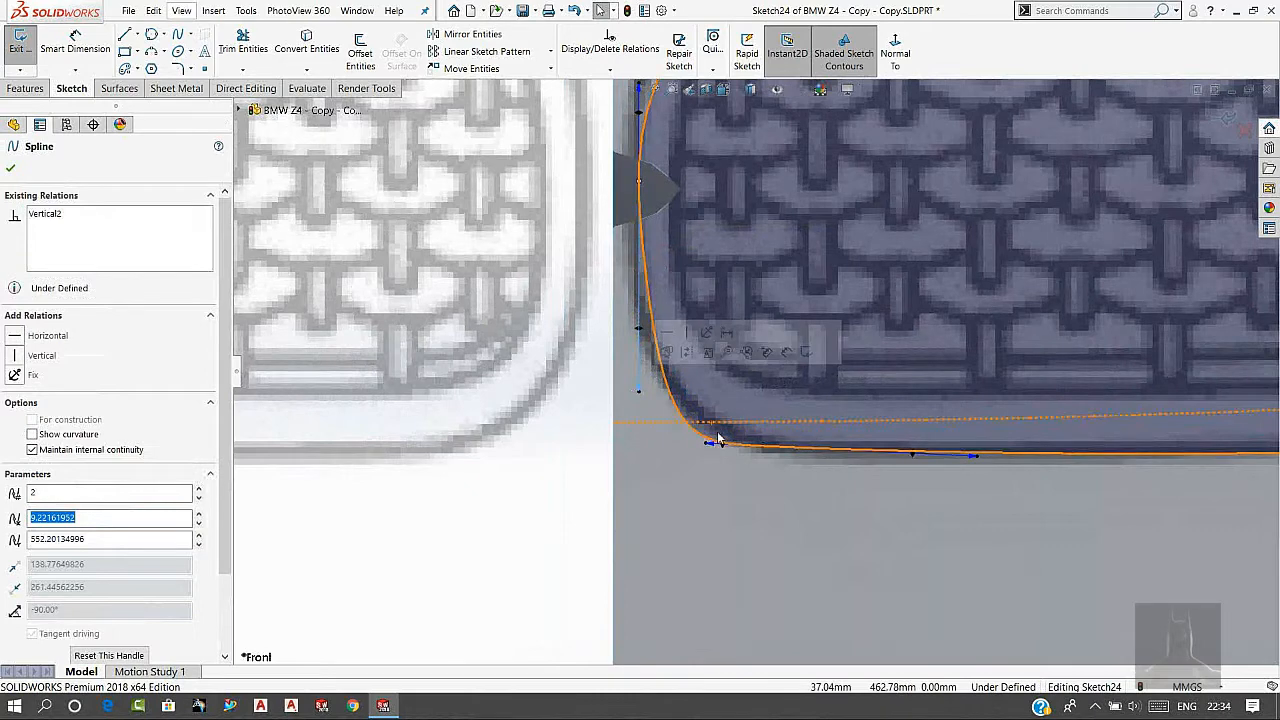
{"action": "left_click", "coordinate": [724, 446]}
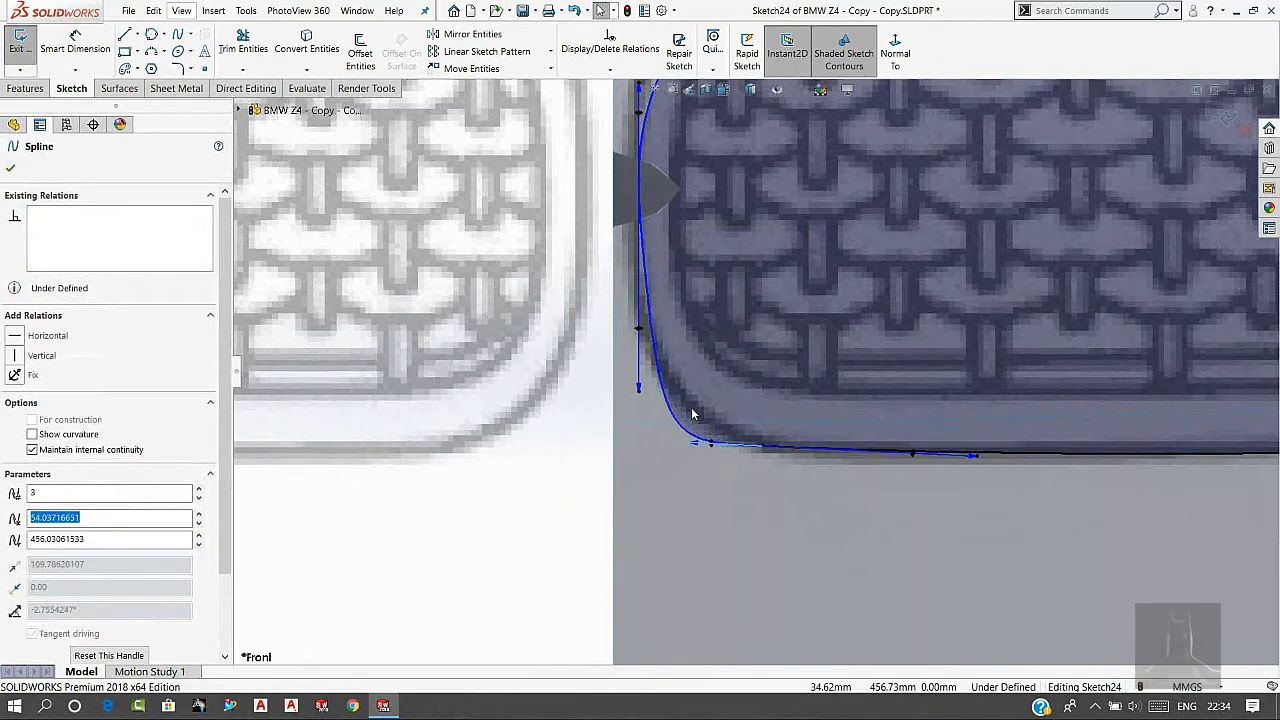
{"action": "left_click_drag", "start_coordinate": [639, 387], "coordinate": [627, 333]}
Lengthen the inner-side spline's top end handle and adjust its middle-point upper handle to follow the grille's upper rounded corner.
{"action": "scroll", "coordinate": [655, 178], "scroll_direction": "up", "scroll_amount": 4}
{"action": "scroll", "coordinate": [754, 155], "scroll_direction": "down", "scroll_amount": 4}
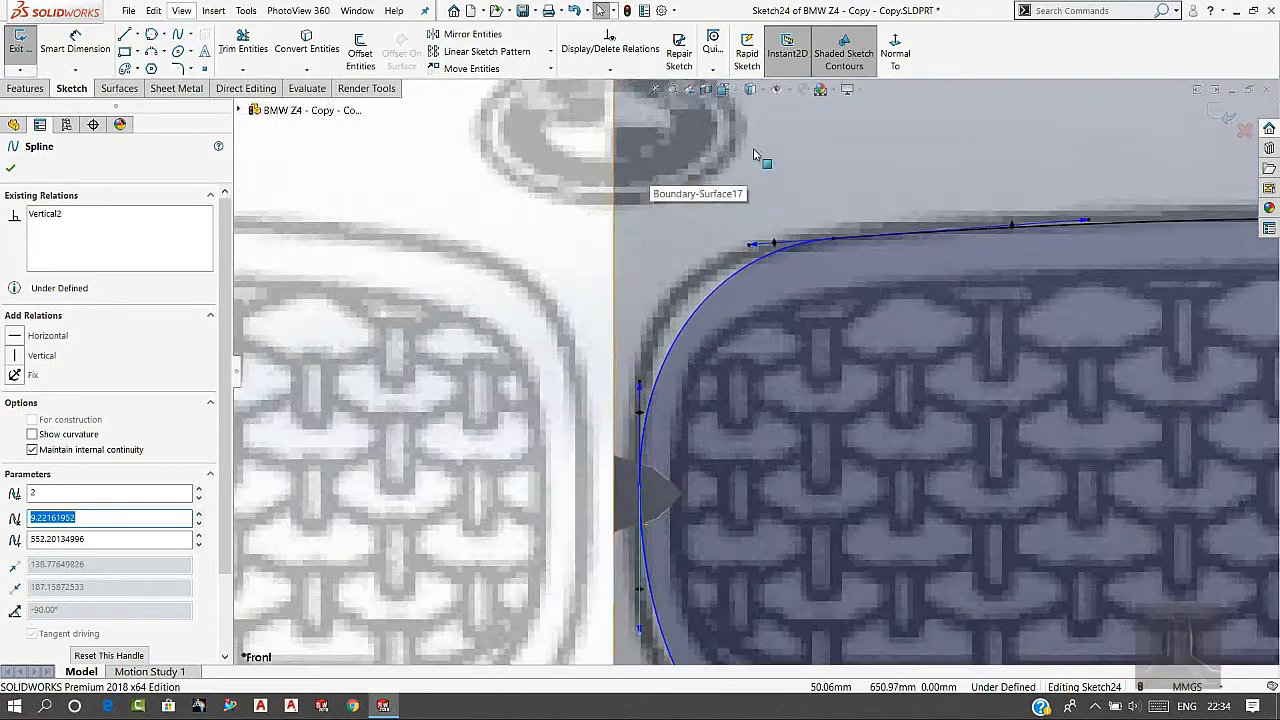
{"action": "left_click_drag", "start_coordinate": [757, 249], "coordinate": [699, 276]}
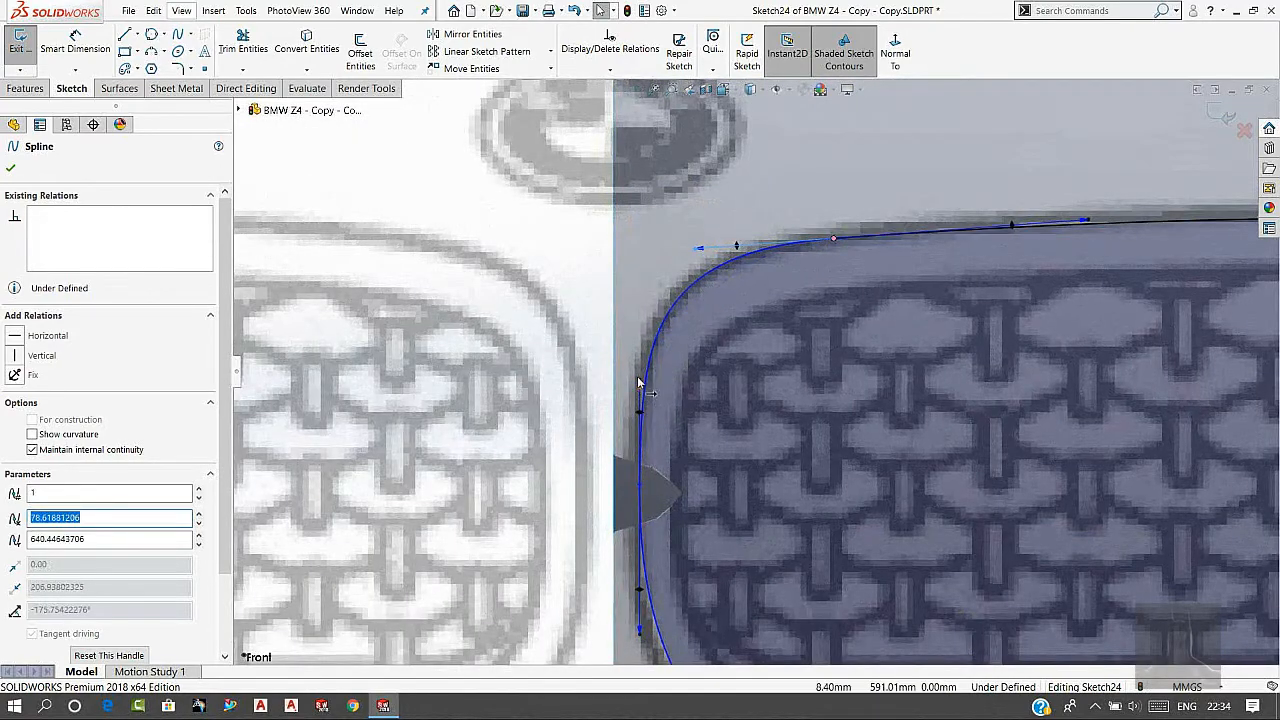
{"action": "left_click_drag", "start_coordinate": [638, 380], "coordinate": [638, 399]}
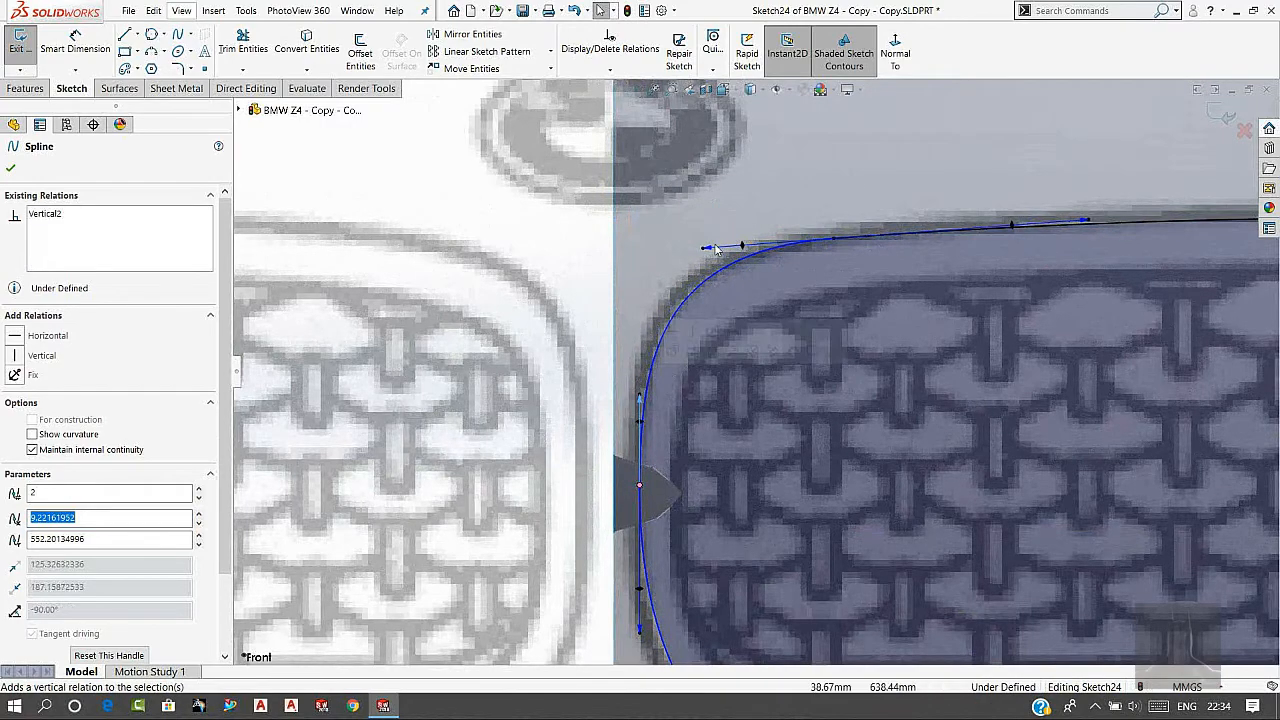
{"action": "left_click_drag", "start_coordinate": [703, 251], "coordinate": [694, 257]}
{"action": "scroll", "coordinate": [804, 394], "scroll_direction": "up", "scroll_amount": 3}
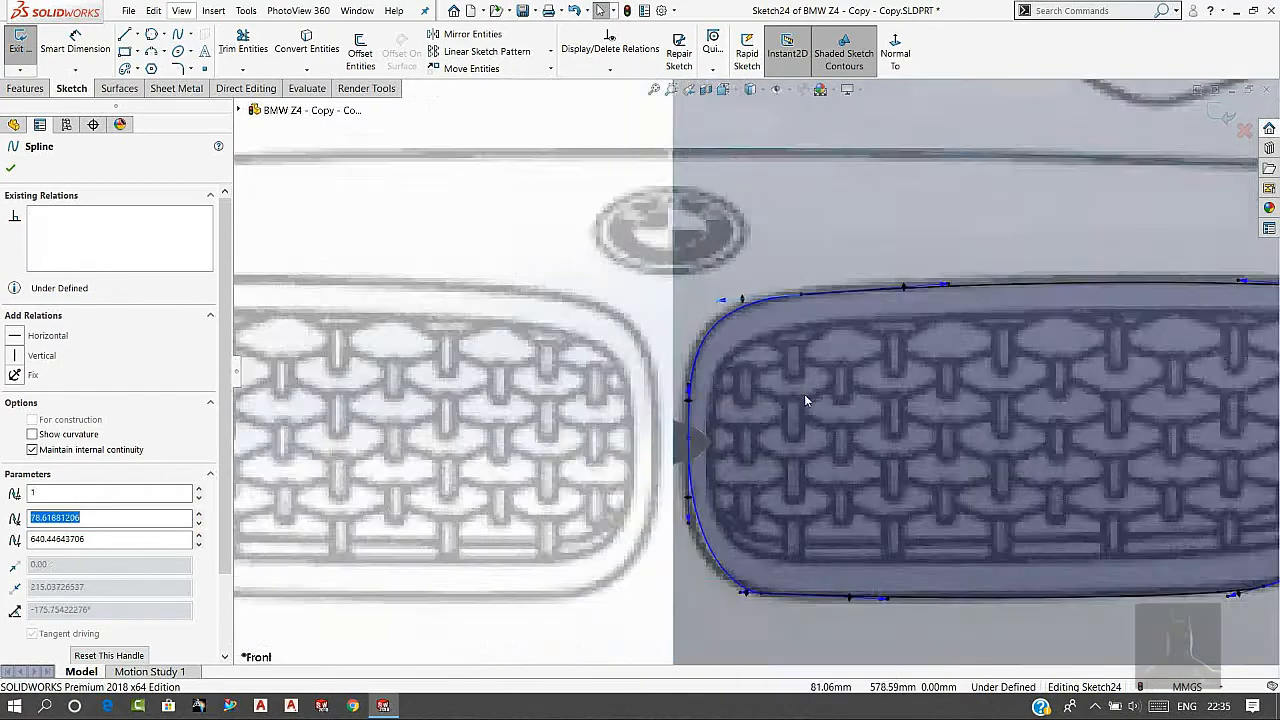
Refine the lower rounded corner by lengthening the middle-point's lower handle and fine-tuning the bottom end handle.
{"action": "scroll", "coordinate": [821, 532], "scroll_direction": "down", "scroll_amount": 4}
{"action": "scroll", "coordinate": [715, 548], "scroll_direction": "down", "scroll_amount": 2}
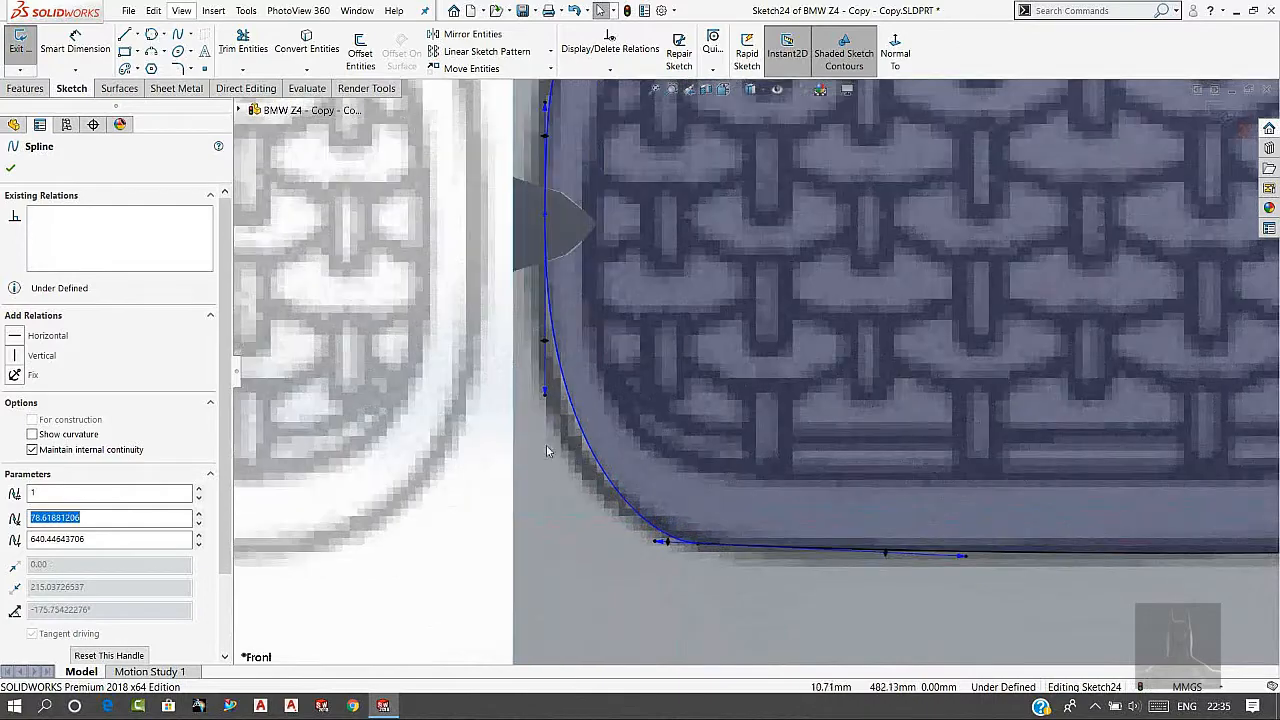
{"action": "left_click", "coordinate": [546, 403]}
{"action": "mouse_move", "coordinate": [546, 405]}
{"action": "left_mouse_down"}
{"action": "mouse_move", "coordinate": [536, 450]}
{"action": "mouse_move", "coordinate": [533, 418]}
{"action": "left_mouse_up"}
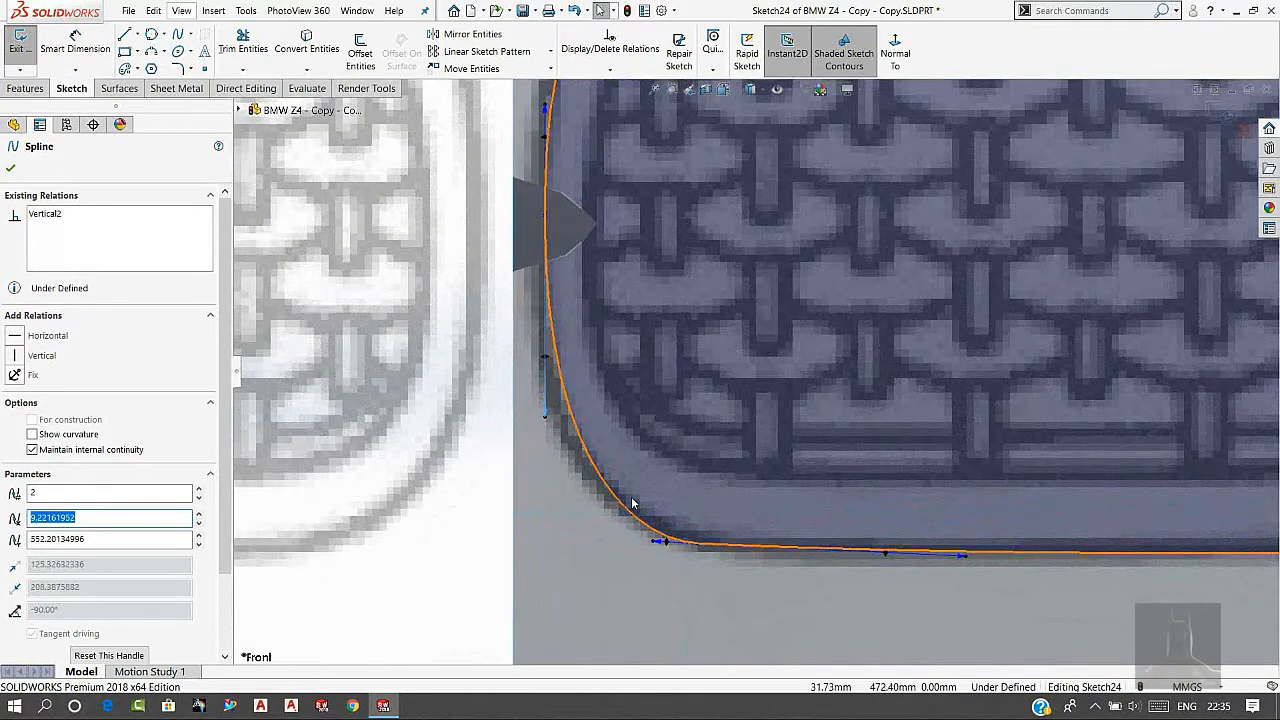
{"action": "mouse_move", "coordinate": [648, 543]}
{"action": "left_mouse_down"}
{"action": "mouse_move", "coordinate": [631, 538]}
{"action": "mouse_move", "coordinate": [646, 534]}
{"action": "left_mouse_up"}
Extend the inner-side spline's top end handle slightly to match the upper corner of the outline, and deselect the spline.
{"action": "scroll", "coordinate": [632, 287], "scroll_direction": "up", "scroll_amount": 3}
{"action": "scroll", "coordinate": [707, 182], "scroll_direction": "down", "scroll_amount": 2}
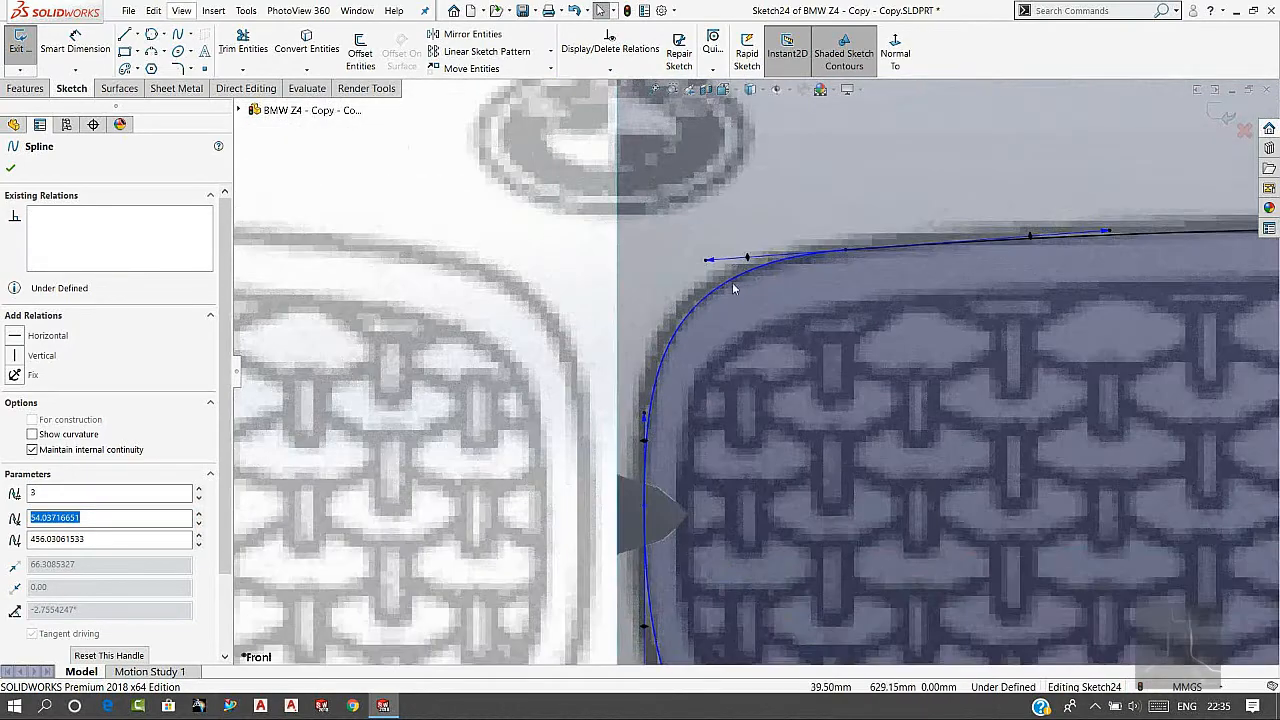
{"action": "left_click_drag", "start_coordinate": [706, 263], "coordinate": [686, 273]}
{"action": "left_click", "coordinate": [826, 383]}
{"action": "scroll", "coordinate": [874, 367], "scroll_direction": "up", "scroll_amount": 8}
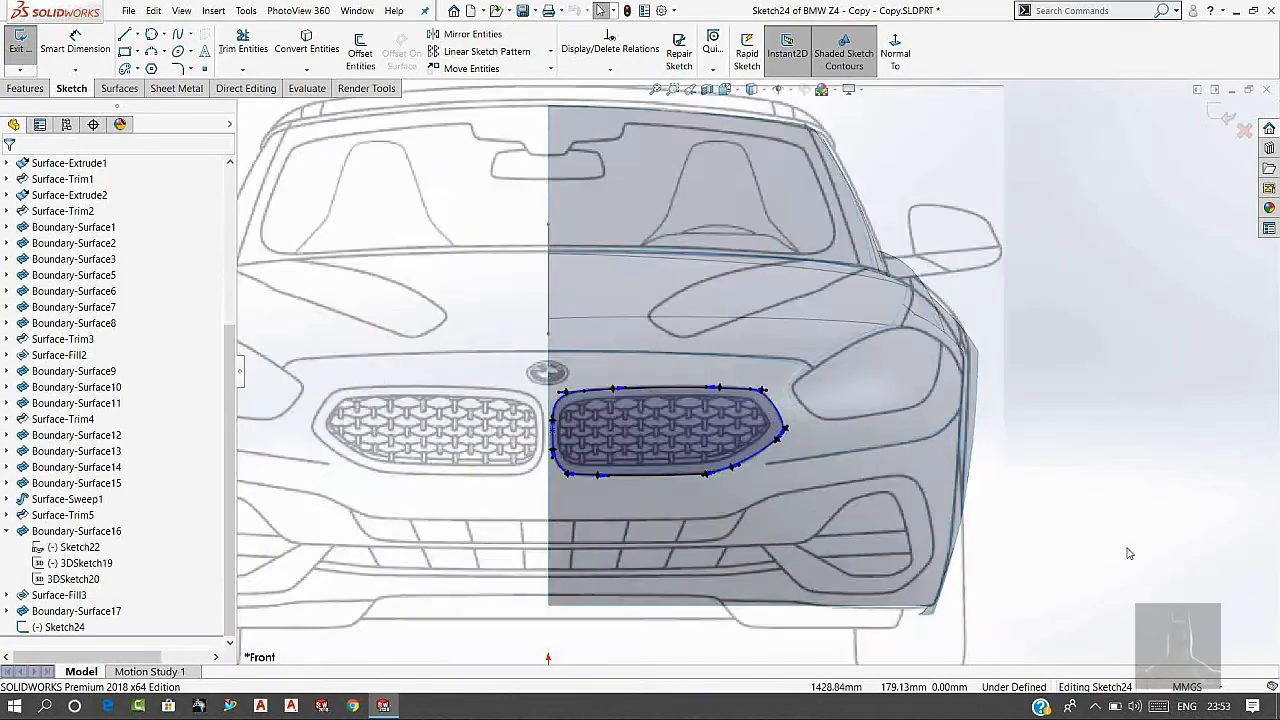
Hide all item types so that the reference pictures no longer cover the car's front end.
{"action": "scroll", "coordinate": [957, 382], "scroll_direction": "up", "scroll_amount": 5}
{"action": "middle_click_drag", "start_coordinate": [957, 382], "coordinate": [858, 405]}
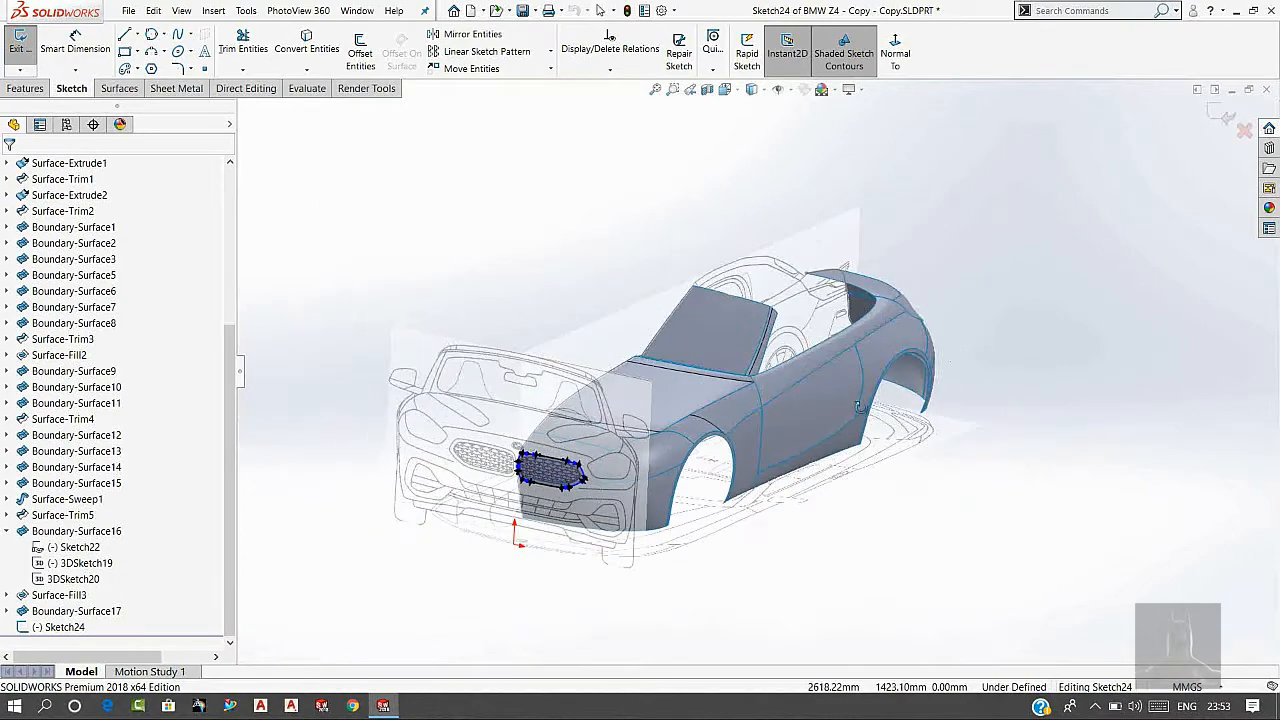
{"action": "scroll", "coordinate": [541, 475], "scroll_direction": "down", "scroll_amount": 5}
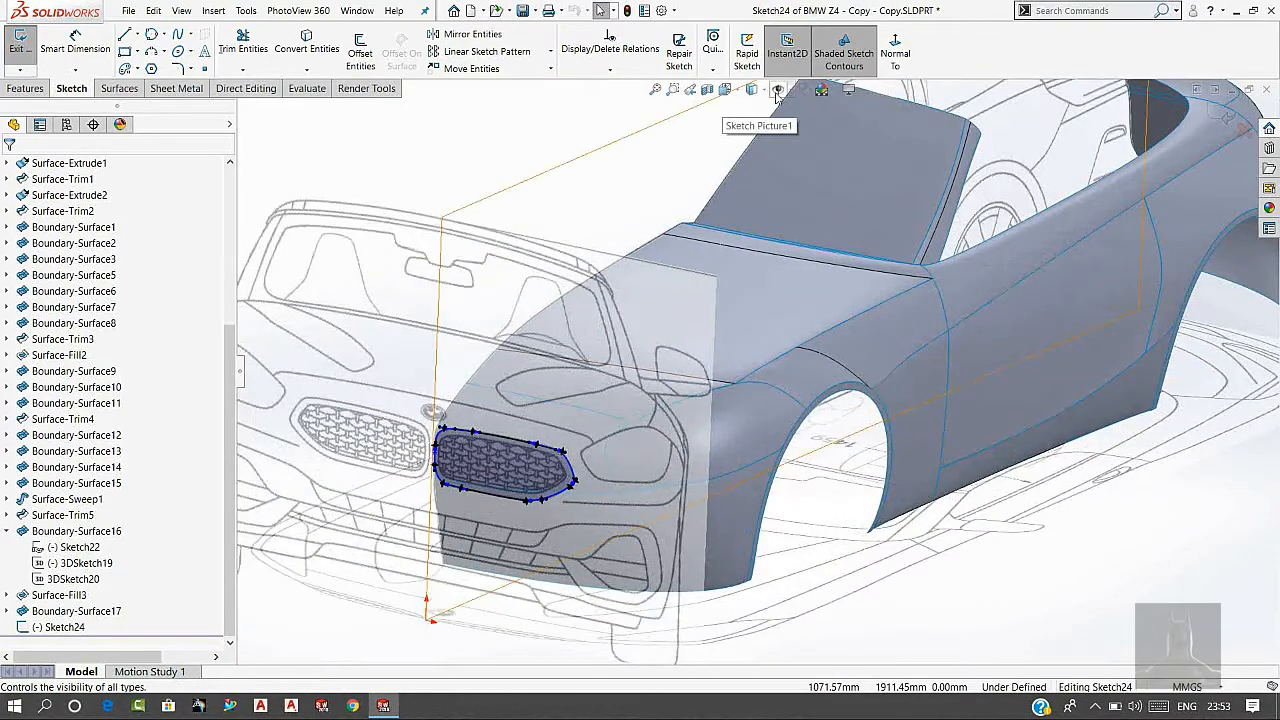
{"action": "left_click", "coordinate": [777, 93]}
{"action": "scroll", "coordinate": [577, 480], "scroll_direction": "down", "scroll_amount": 4}
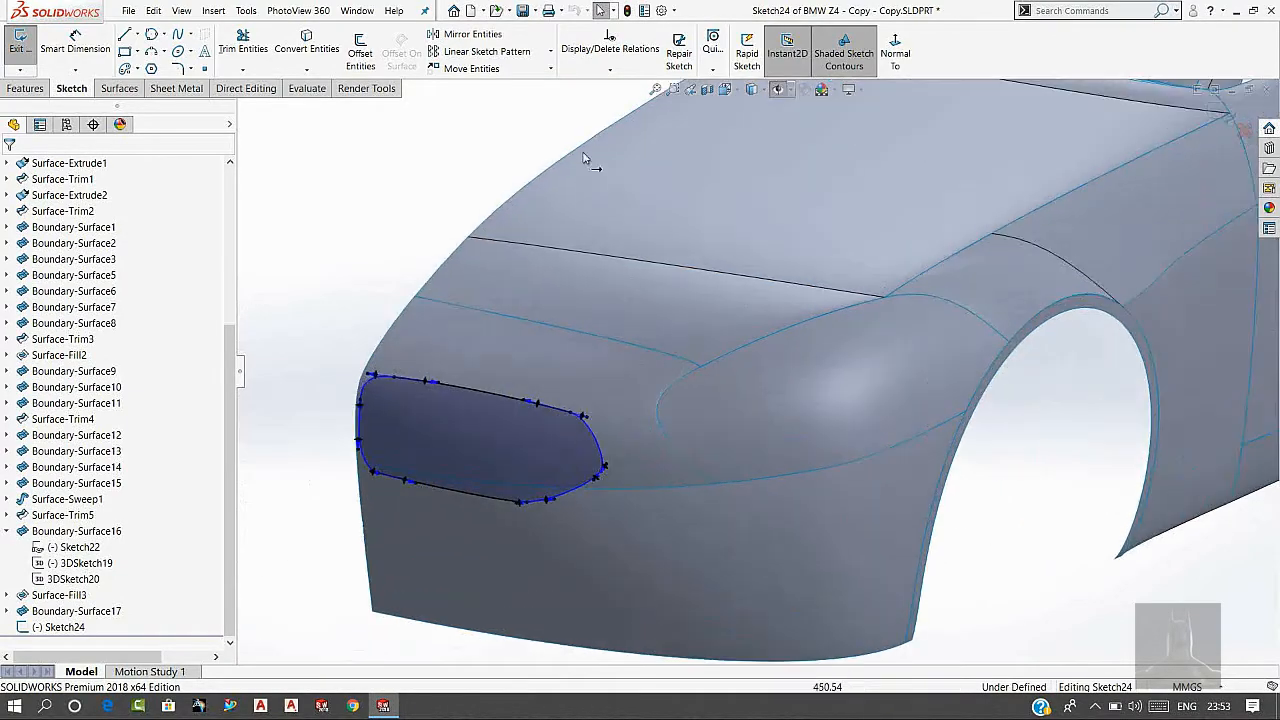
Project the current grille sketch as a Split Line onto the two front faces it crosses, using the Projection type.
{"action": "left_click", "coordinate": [117, 89]}
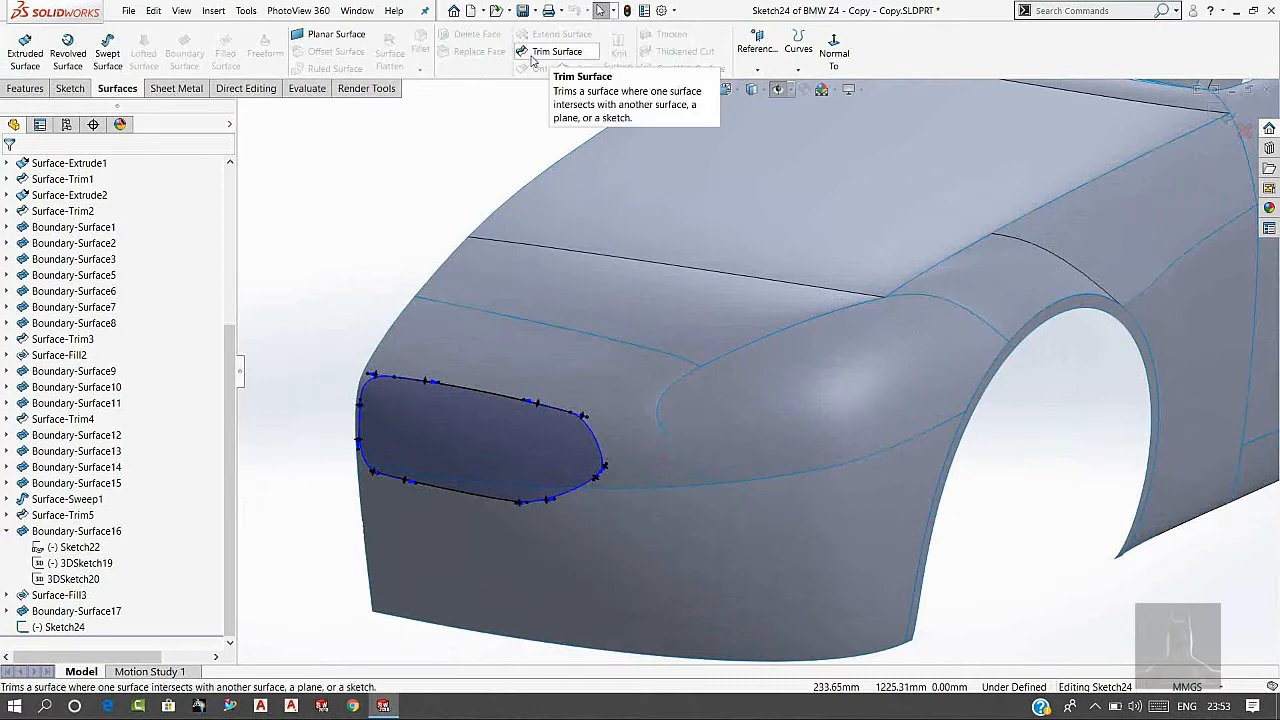
{"action": "left_click", "coordinate": [798, 55]}
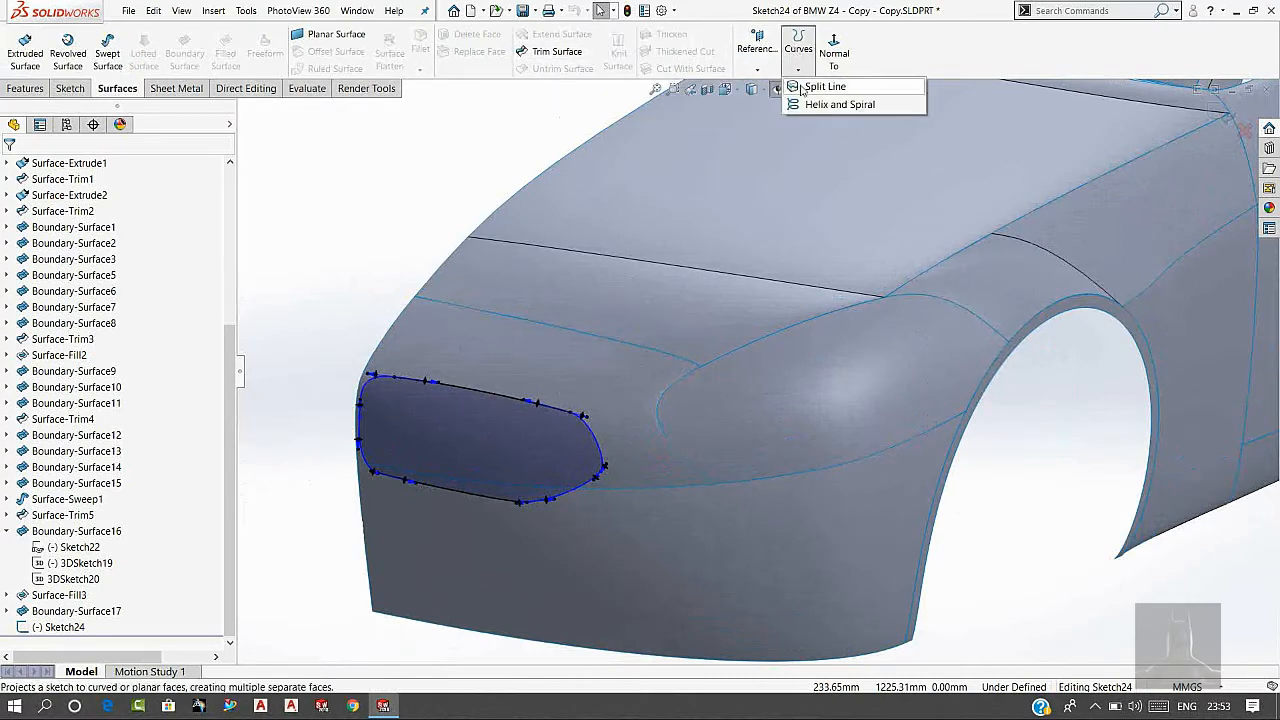
{"action": "left_click", "coordinate": [815, 87]}
{"action": "scroll", "coordinate": [600, 520], "scroll_direction": "down", "scroll_amount": 2}
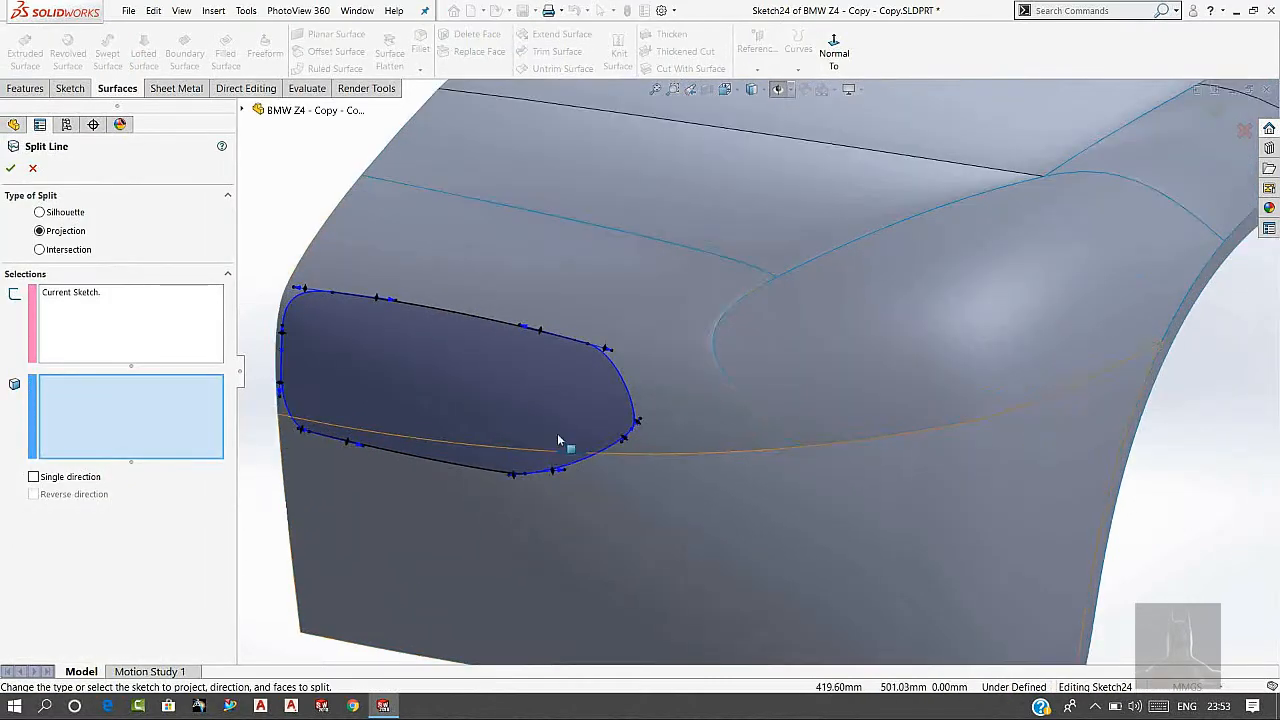
{"action": "left_click", "coordinate": [665, 368]}
{"action": "left_click", "coordinate": [643, 488]}
{"action": "scroll", "coordinate": [640, 475], "scroll_direction": "up", "scroll_amount": 3}
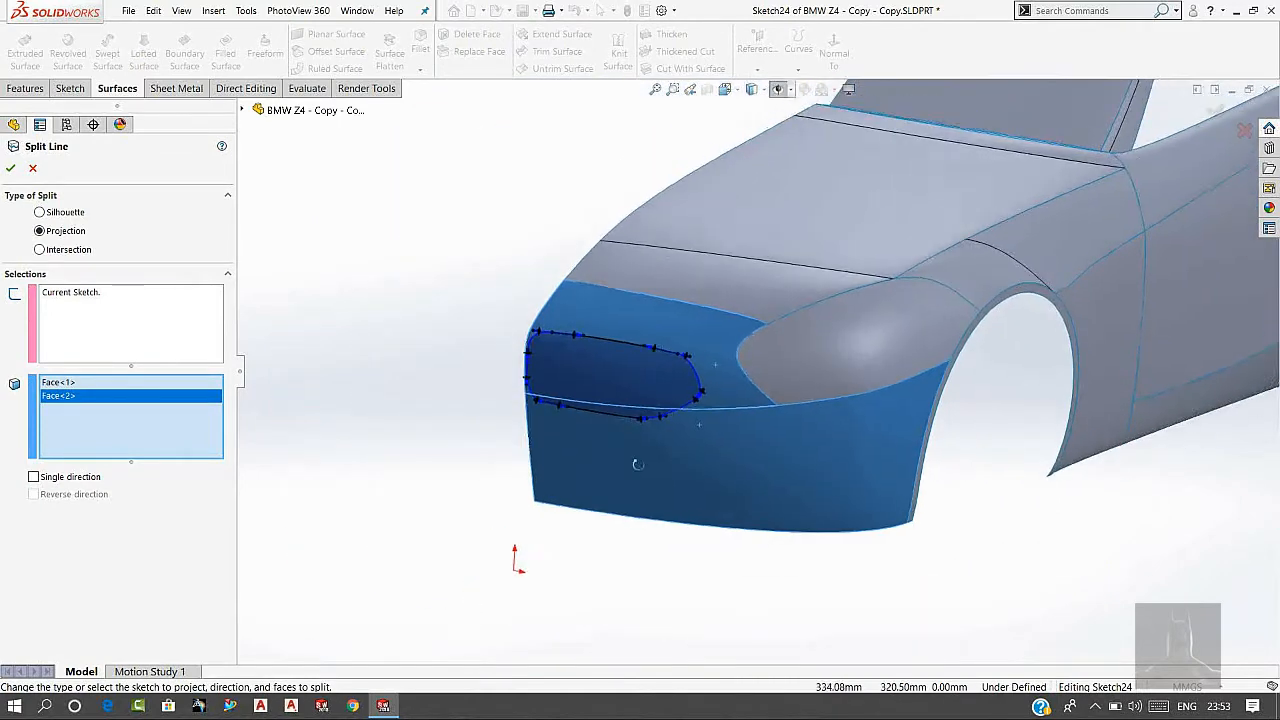
{"action": "middle_click_drag", "start_coordinate": [637, 464], "coordinate": [690, 485]}
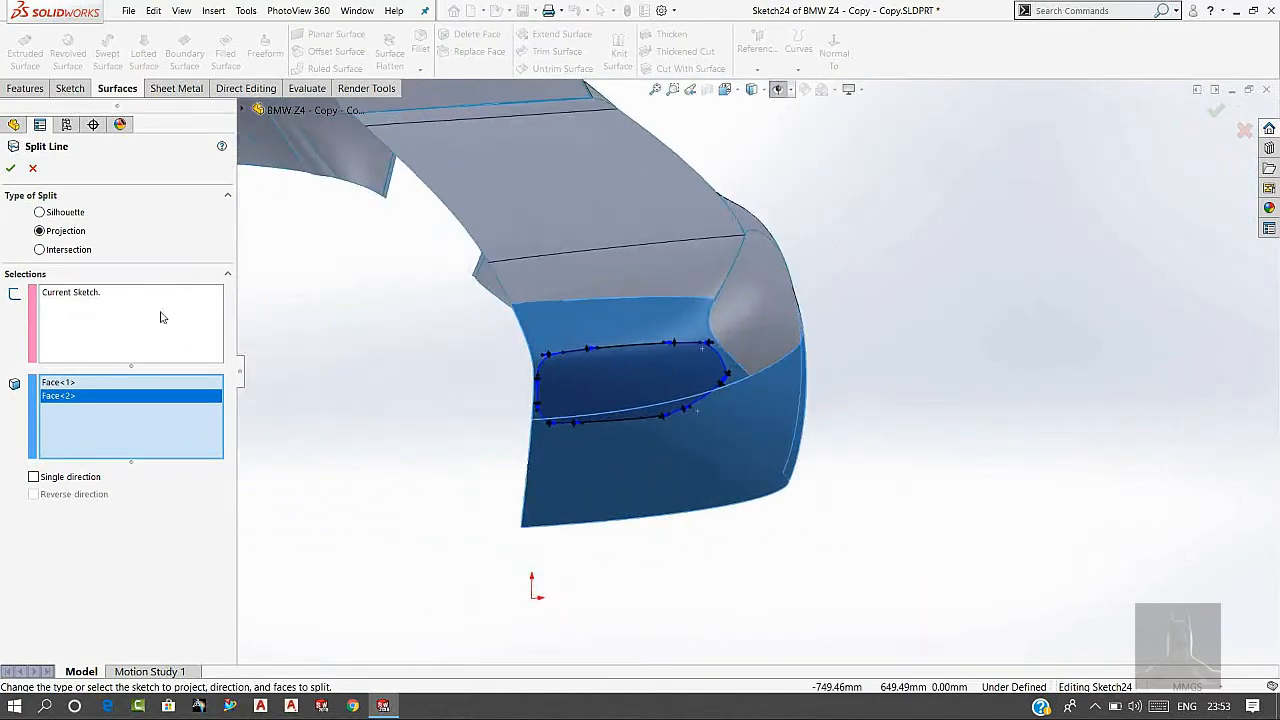
{"action": "left_click", "coordinate": [11, 170]}
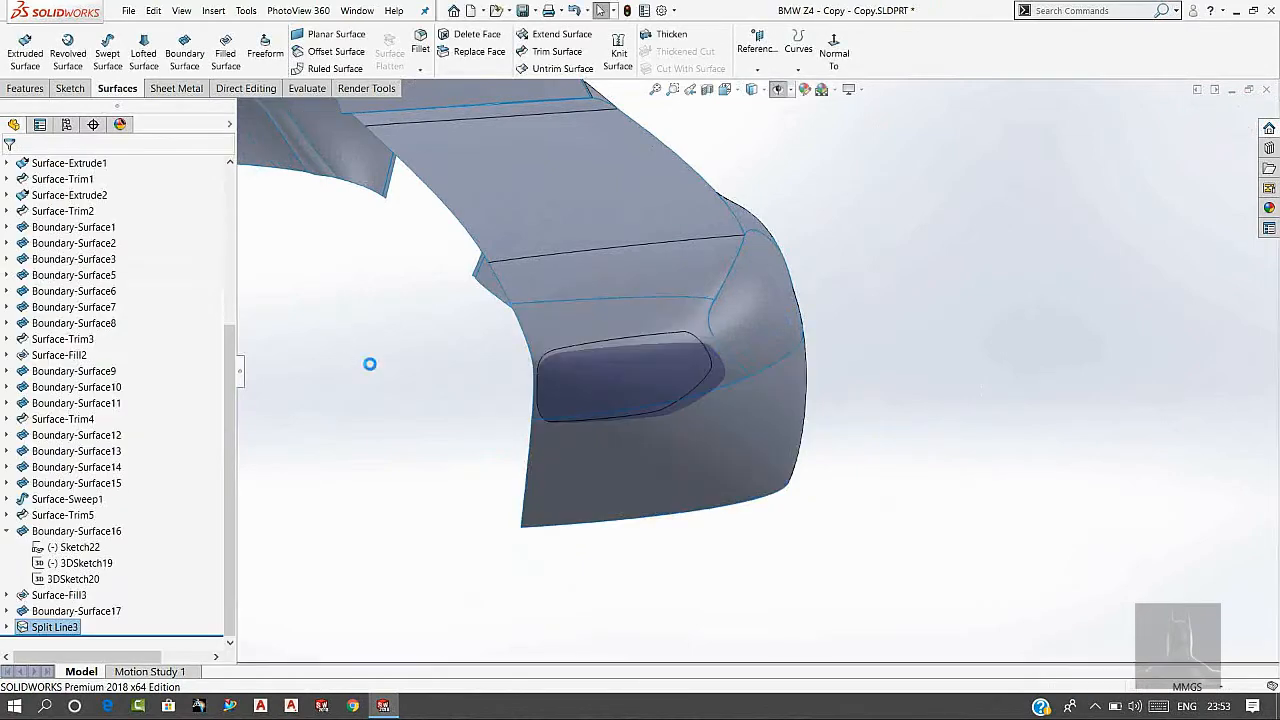
{"action": "scroll", "coordinate": [664, 338], "scroll_direction": "down", "scroll_amount": 1}
{"action": "middle_click_drag", "start_coordinate": [665, 339], "coordinate": [575, 322]}
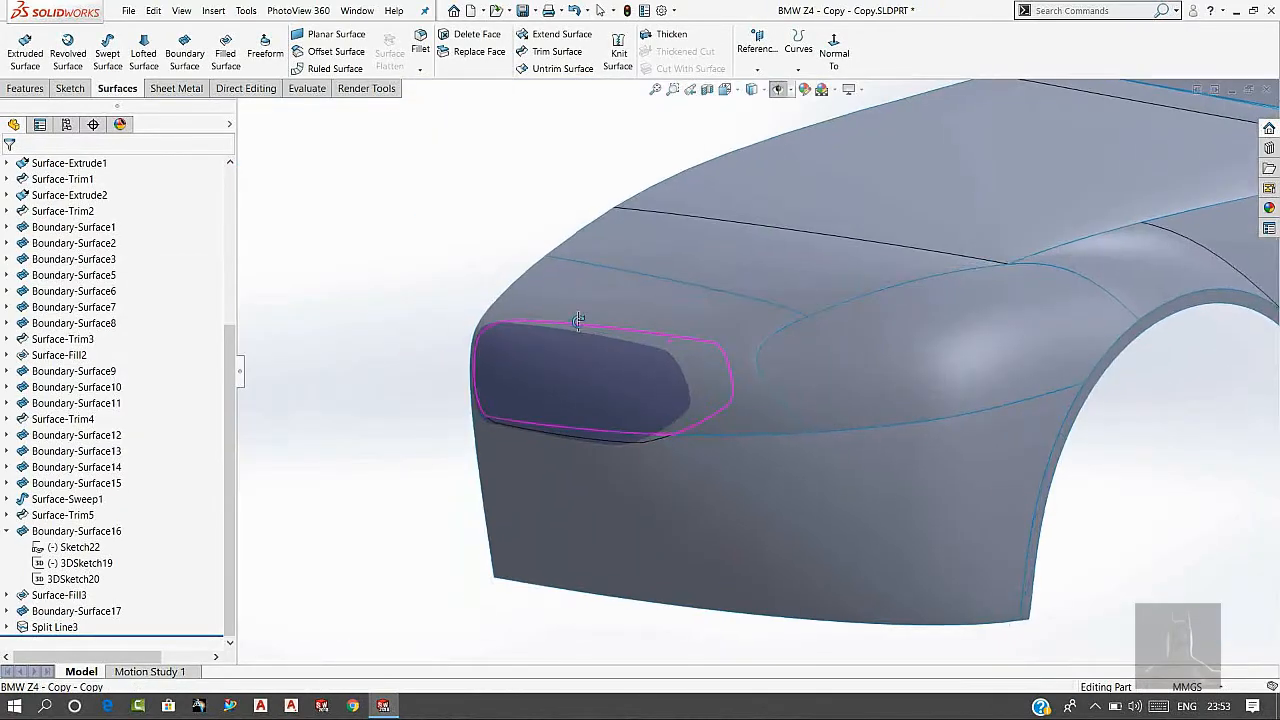
{"action": "scroll", "coordinate": [851, 160], "scroll_direction": "up", "scroll_amount": 4}
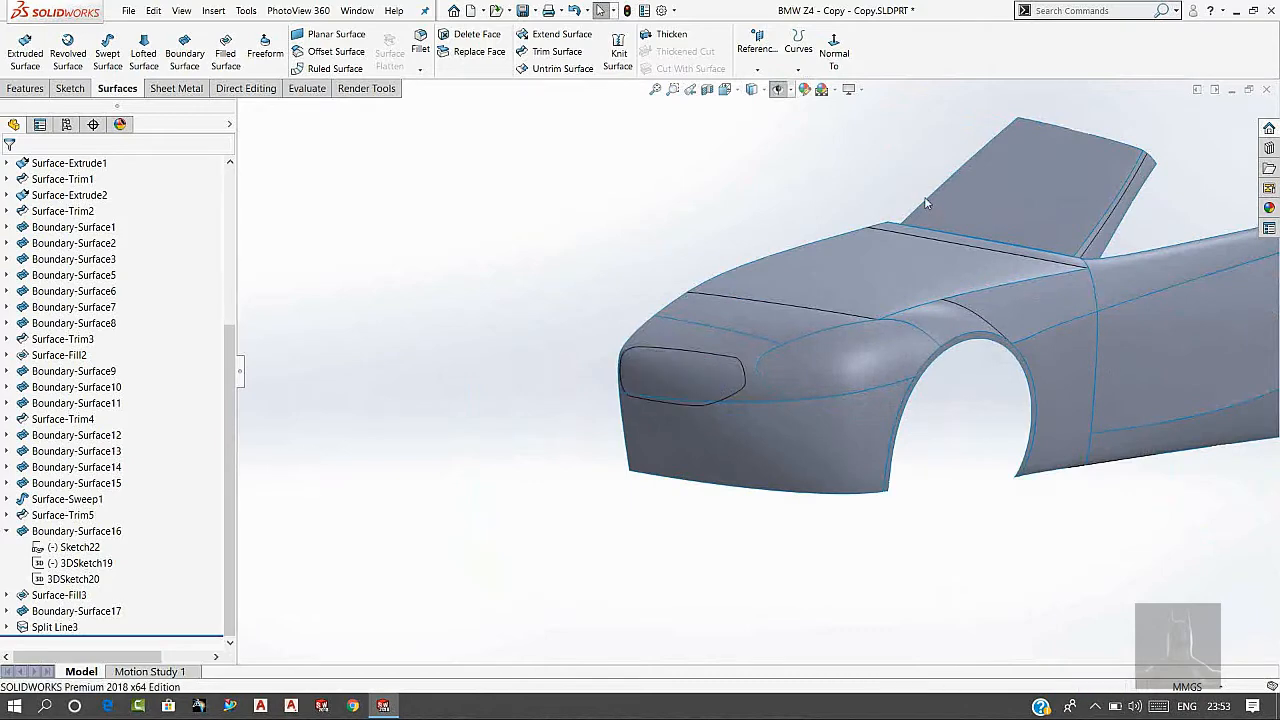
{"action": "middle_click_drag", "start_coordinate": [930, 319], "coordinate": [1022, 330]}
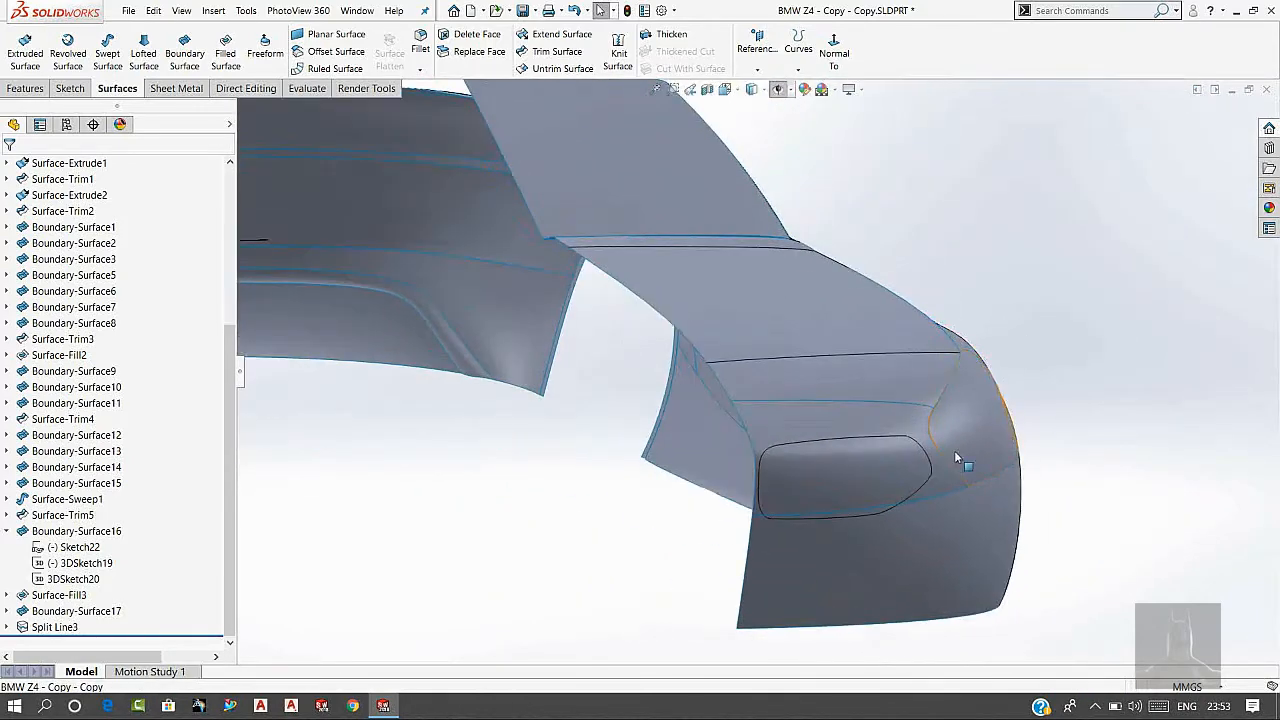
{"action": "middle_click_drag", "start_coordinate": [881, 476], "coordinate": [1000, 470]}
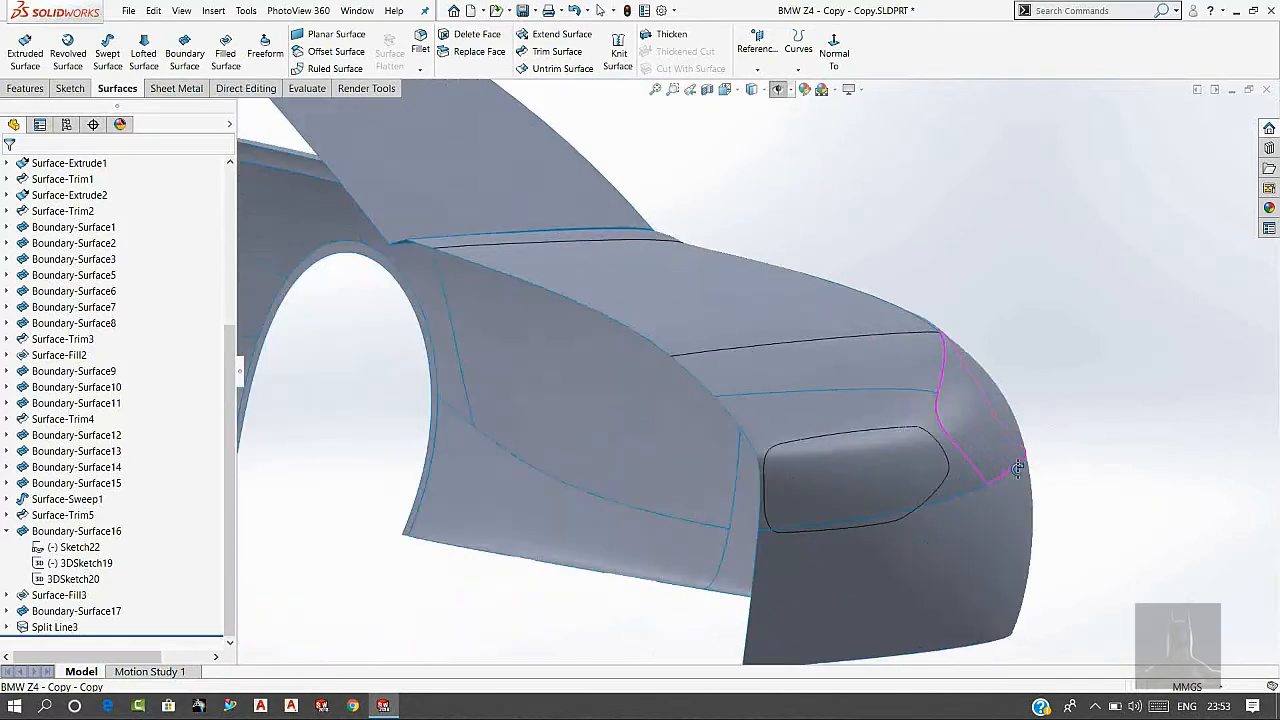
Start a new sketch on the Front Plane.
{"action": "scroll", "coordinate": [88, 500], "scroll_direction": "up", "scroll_amount": 5}
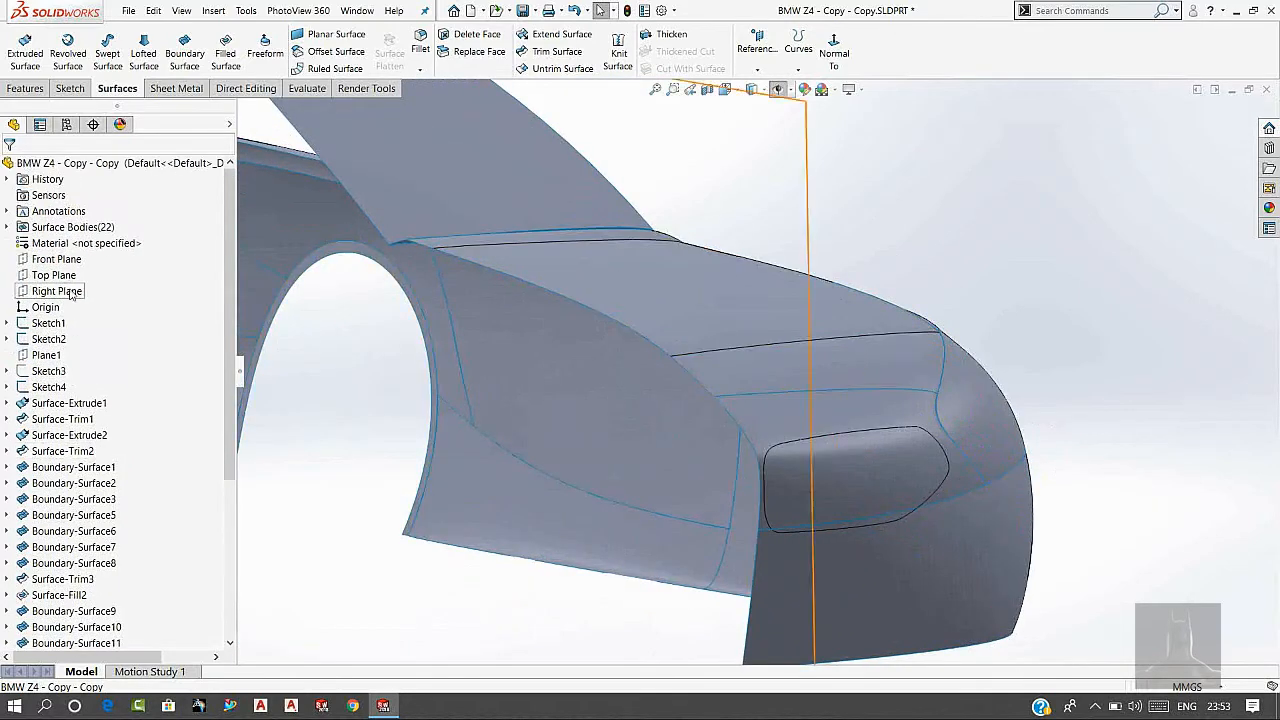
{"action": "left_click", "coordinate": [30, 259]}
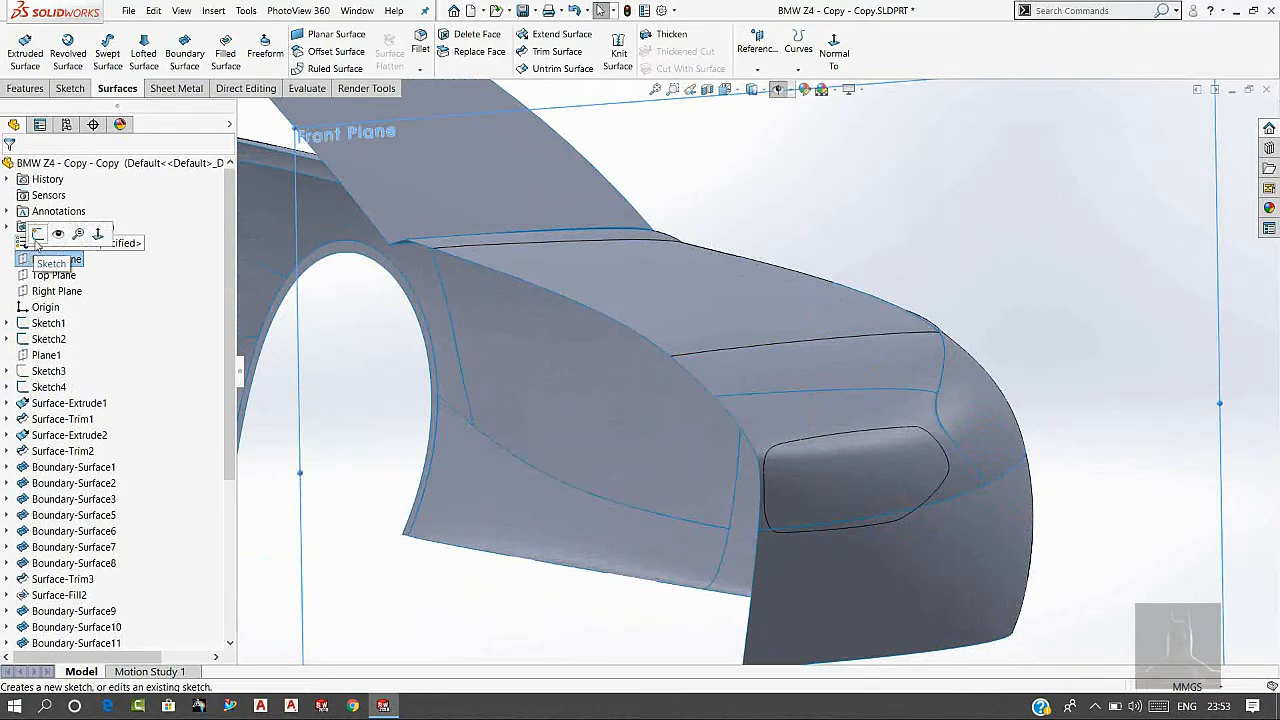
{"action": "left_click", "coordinate": [37, 233]}
Offset the split line's grille sketch inward by 22 mm as a selected chain, with the direction reversed.
{"action": "scroll", "coordinate": [169, 371], "scroll_direction": "down", "scroll_amount": 5}
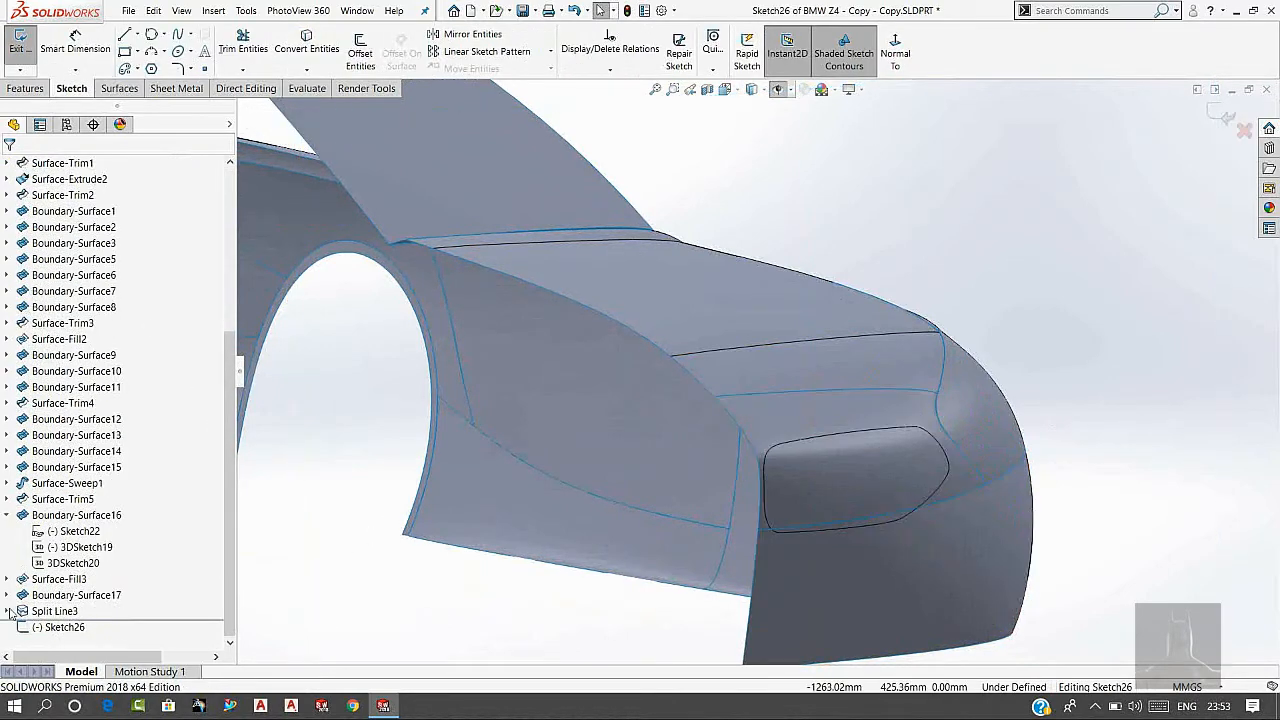
{"action": "left_click", "coordinate": [6, 611]}
{"action": "left_click", "coordinate": [49, 628]}
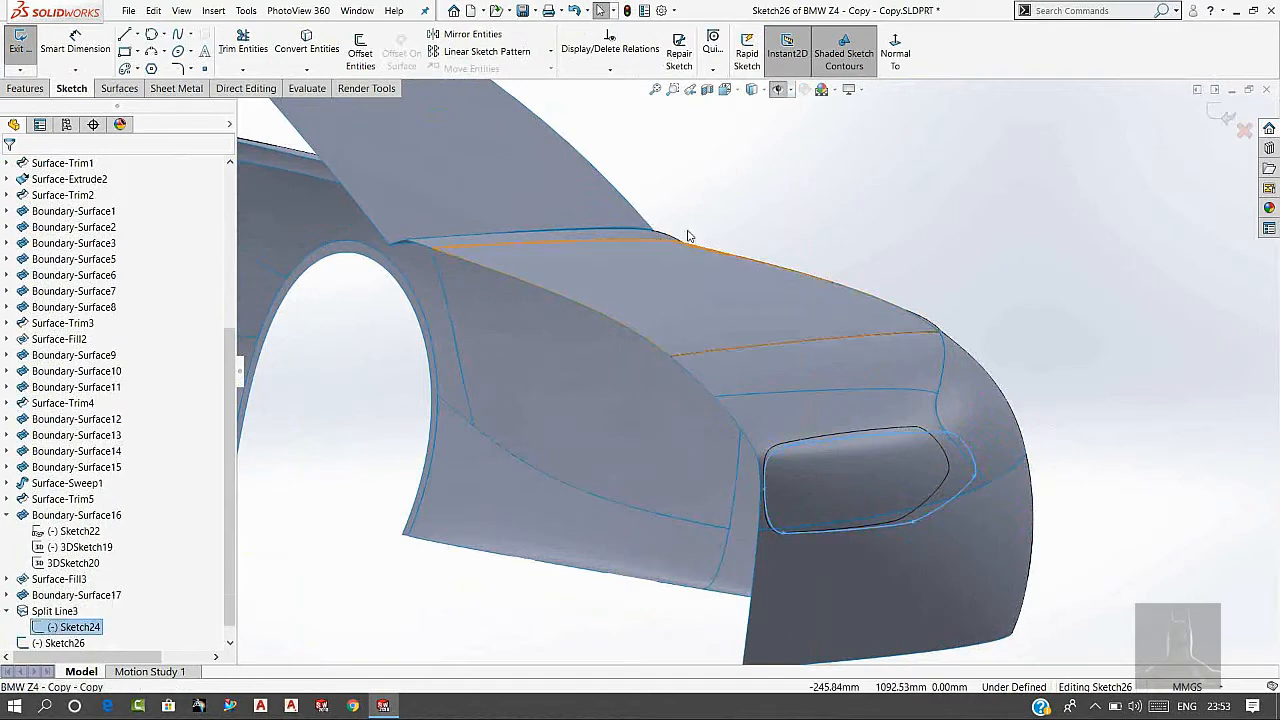
{"action": "scroll", "coordinate": [760, 340], "scroll_direction": "up", "scroll_amount": 4}
{"action": "middle_click_drag", "start_coordinate": [843, 297], "coordinate": [789, 329]}
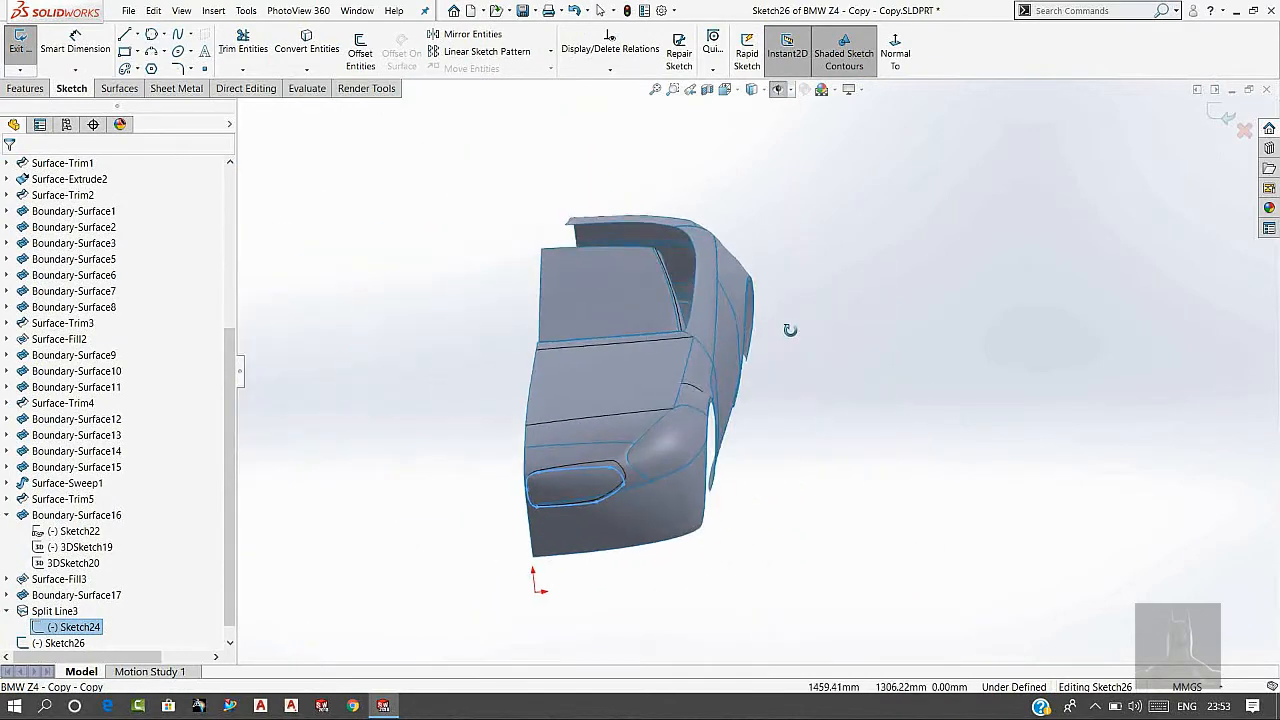
{"action": "left_click", "coordinate": [360, 52]}
{"action": "left_click", "coordinate": [887, 66]}
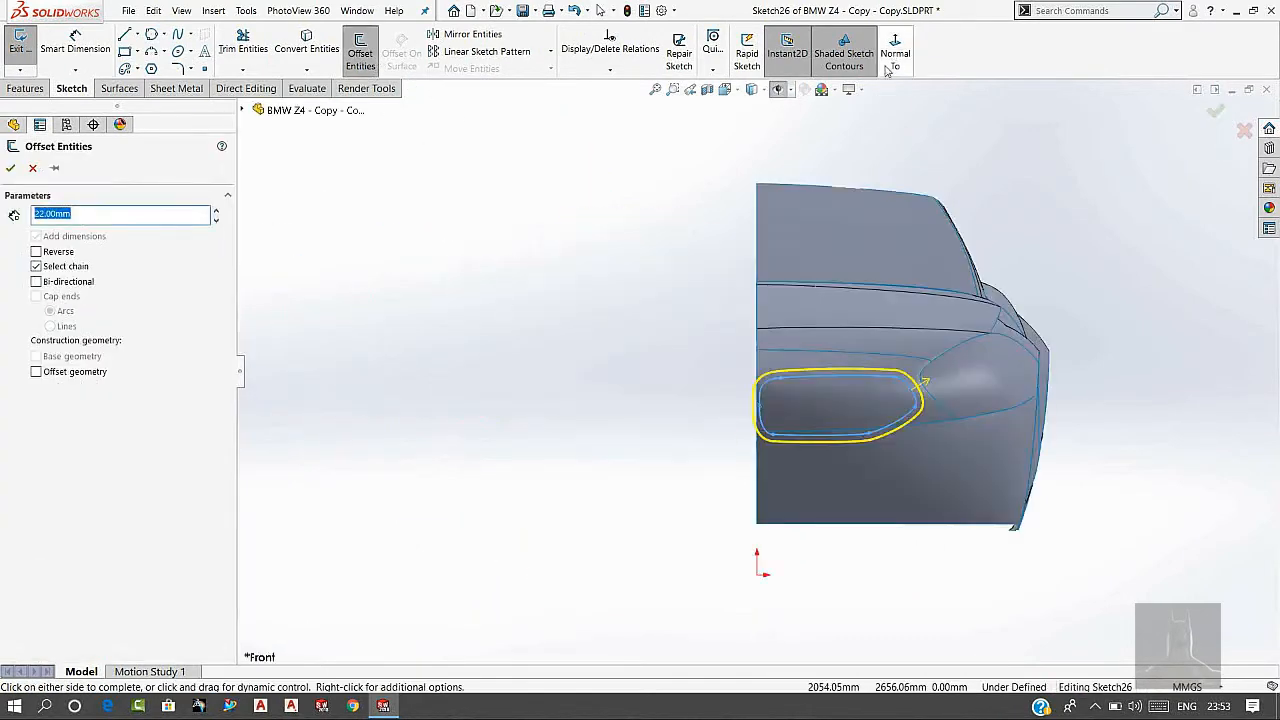
{"action": "scroll", "coordinate": [951, 410], "scroll_direction": "down", "scroll_amount": 3}
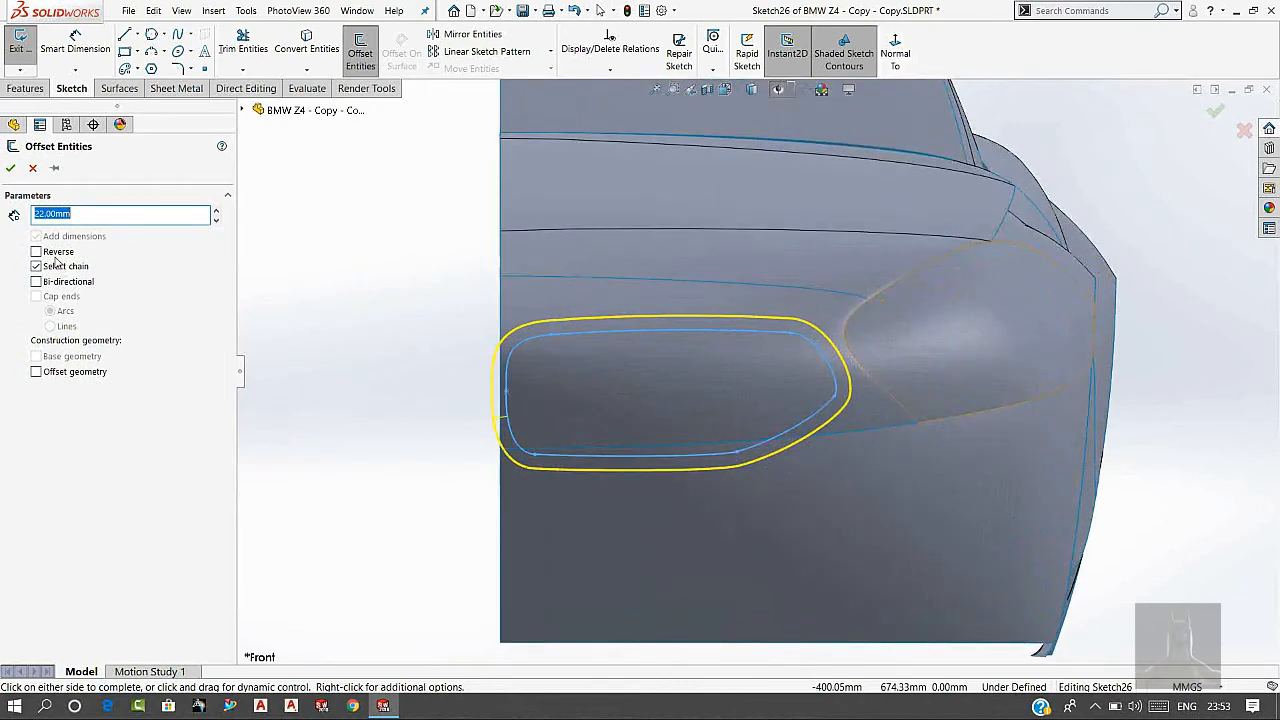
{"action": "left_click", "coordinate": [54, 255]}
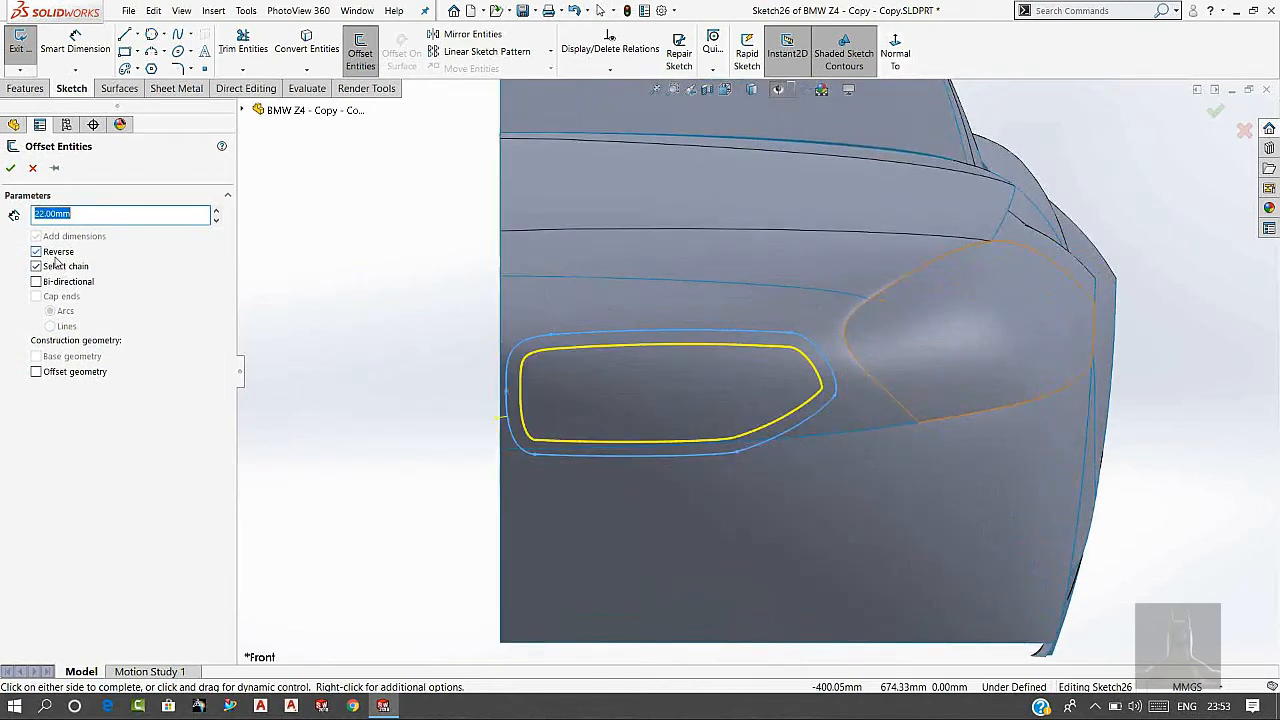
{"action": "scroll", "coordinate": [680, 421], "scroll_direction": "down", "scroll_amount": 2}
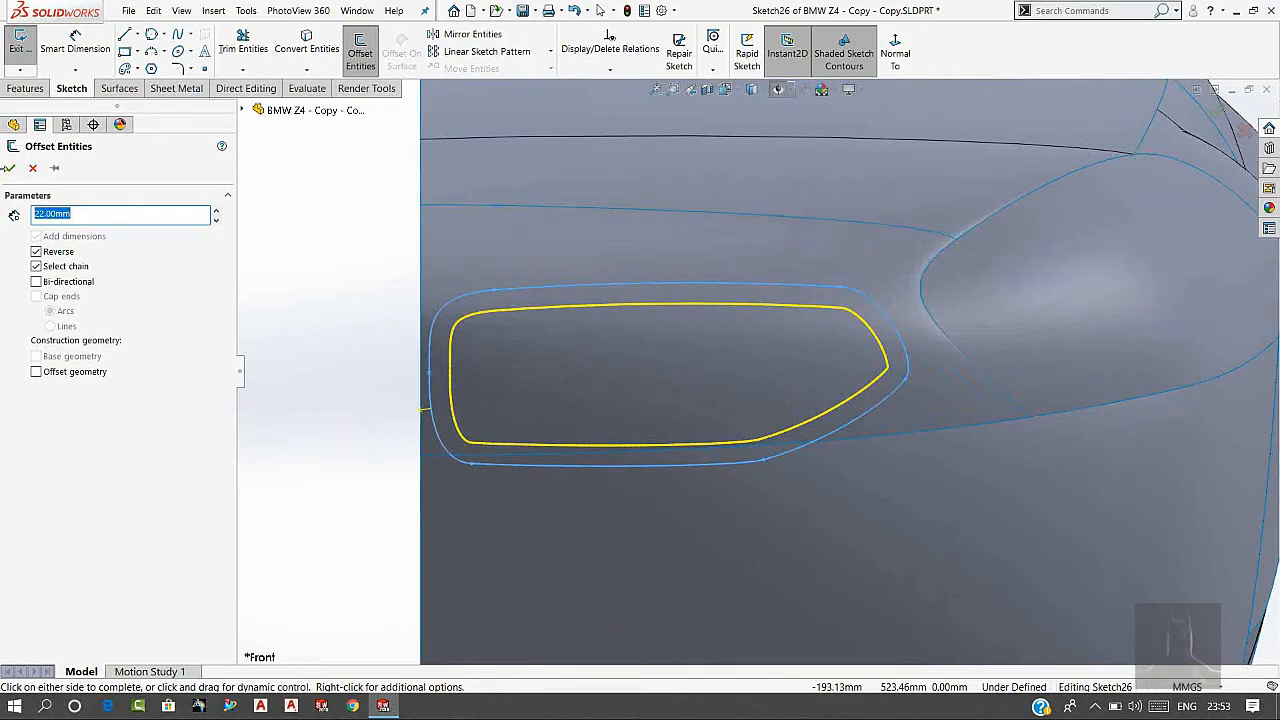
{"action": "left_click", "coordinate": [12, 169]}
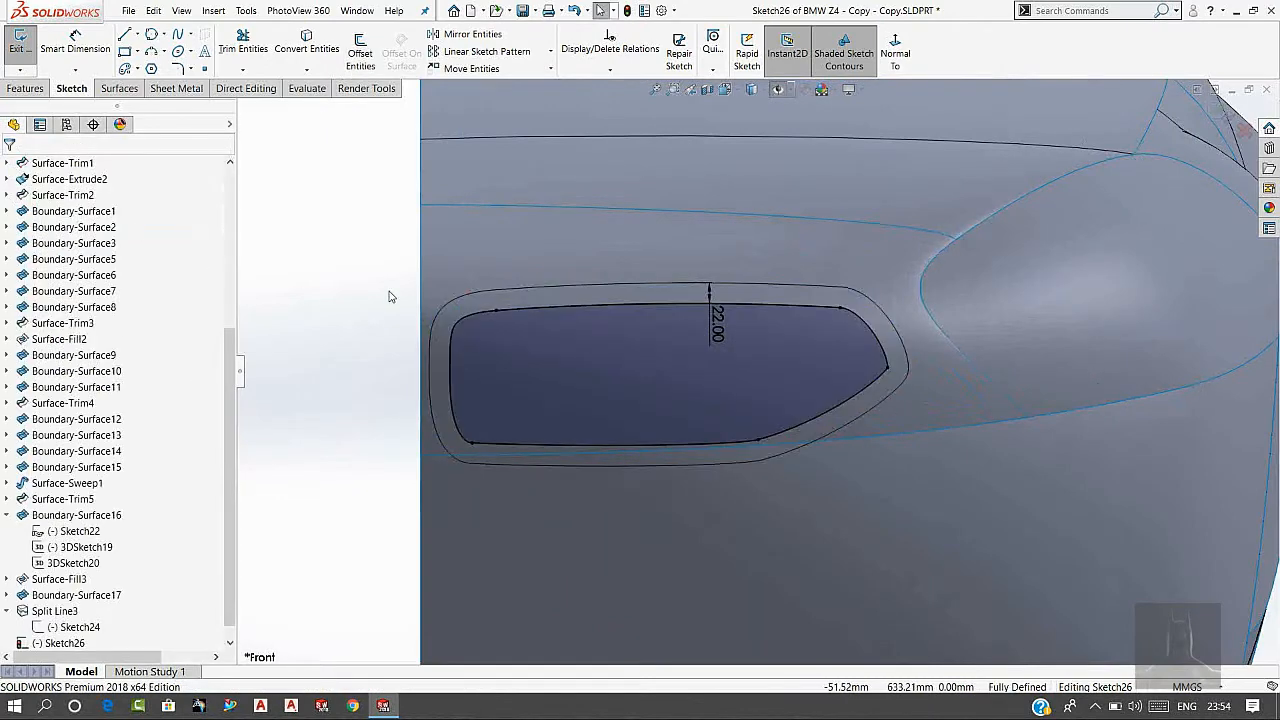
Project the current offset sketch as a Split Line onto the grille face, using the Projection type.
{"action": "left_click", "coordinate": [106, 91]}
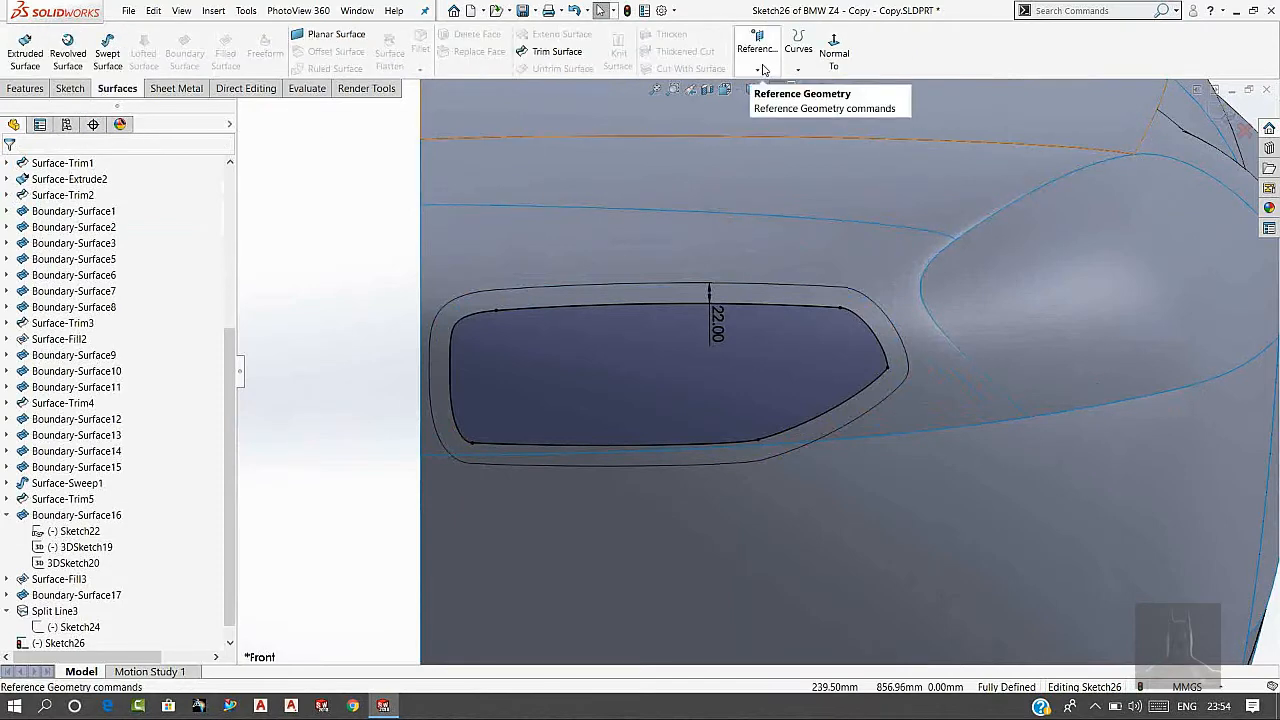
{"action": "left_click", "coordinate": [798, 45]}
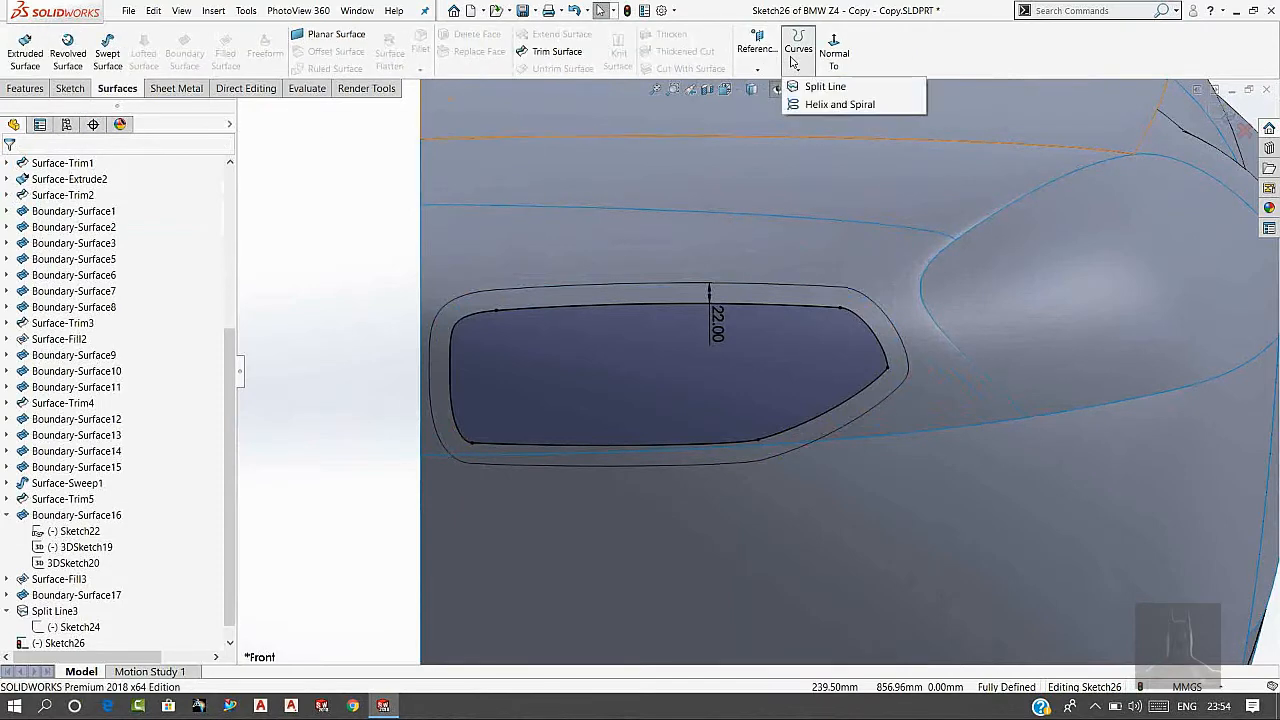
{"action": "left_click", "coordinate": [806, 85]}
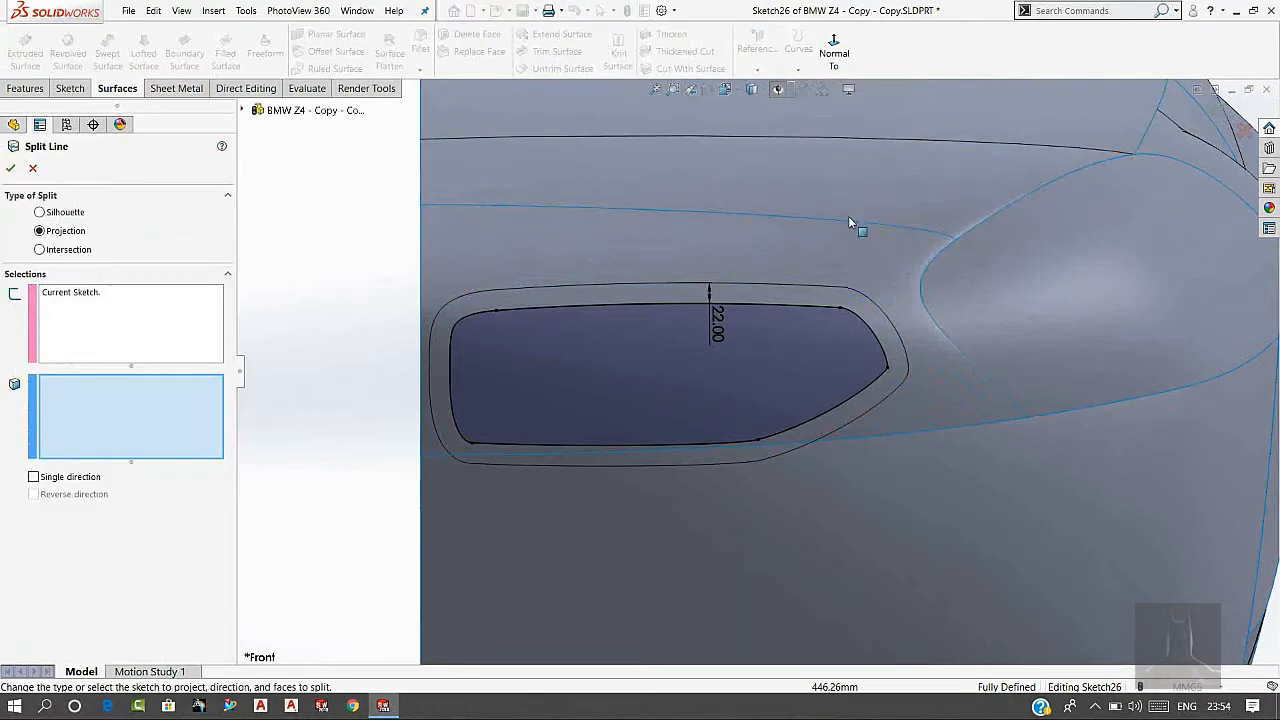
{"action": "left_click", "coordinate": [880, 383]}
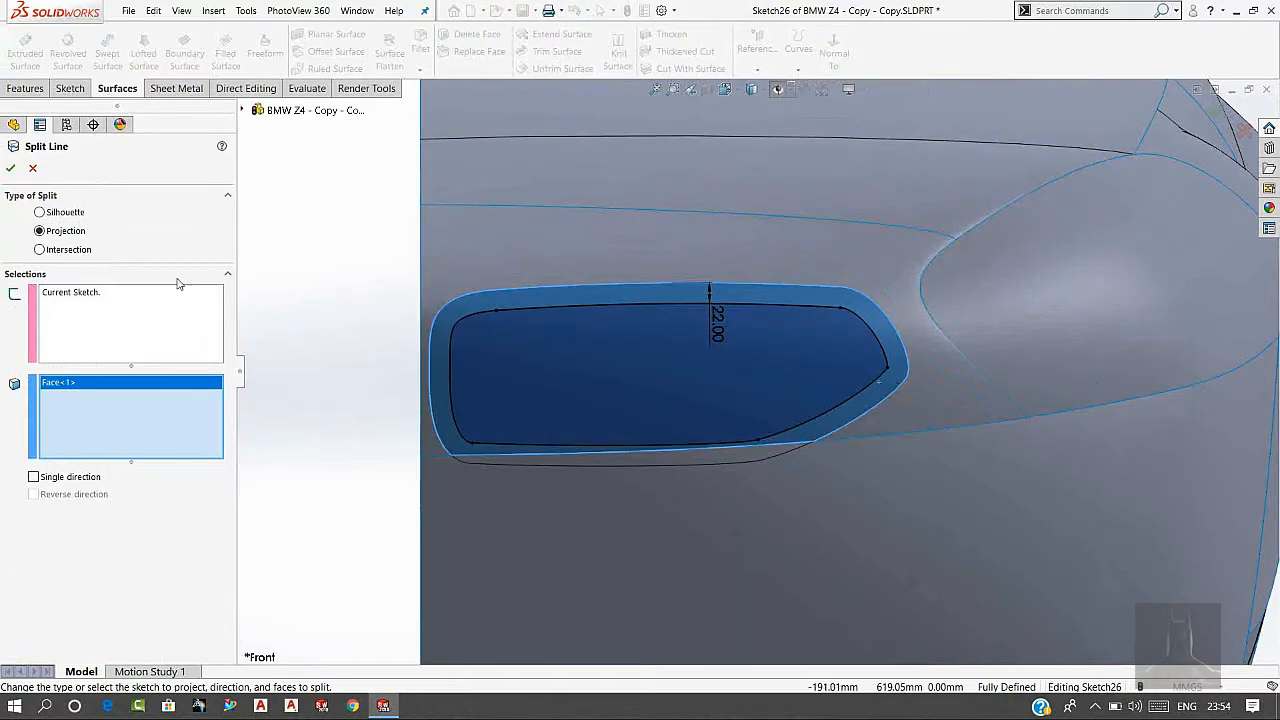
{"action": "left_click", "coordinate": [12, 169]}
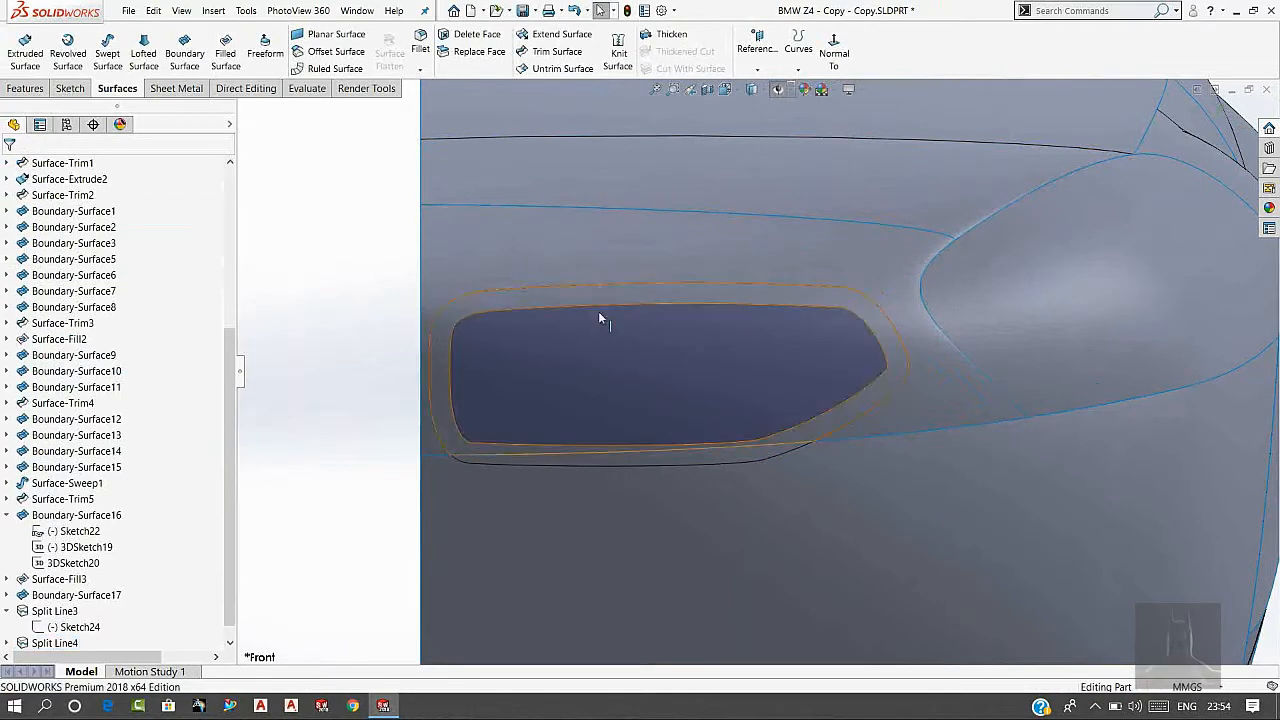
Create an Offset Surface 10 mm outward from the inner grille face.
{"action": "scroll", "coordinate": [844, 331], "scroll_direction": "up", "scroll_amount": 2}
{"action": "middle_click_drag", "start_coordinate": [844, 328], "coordinate": [952, 328]}
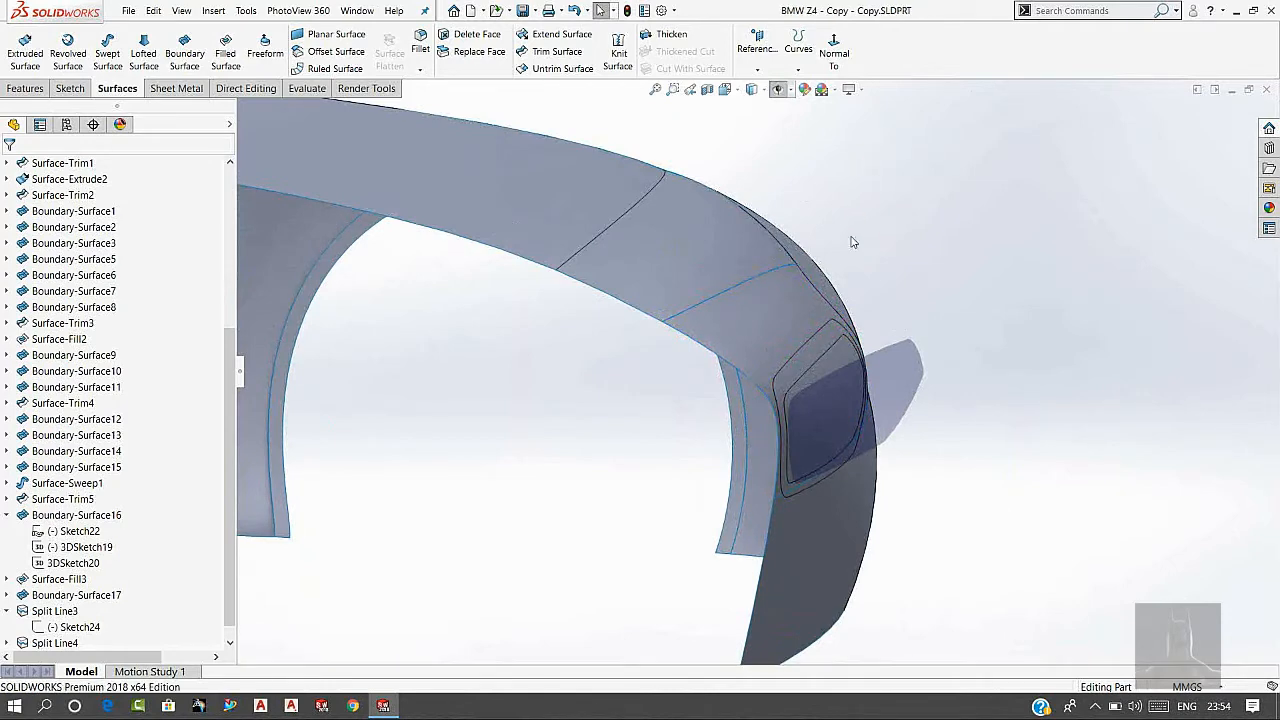
{"action": "middle_click_drag", "start_coordinate": [852, 242], "coordinate": [798, 261]}
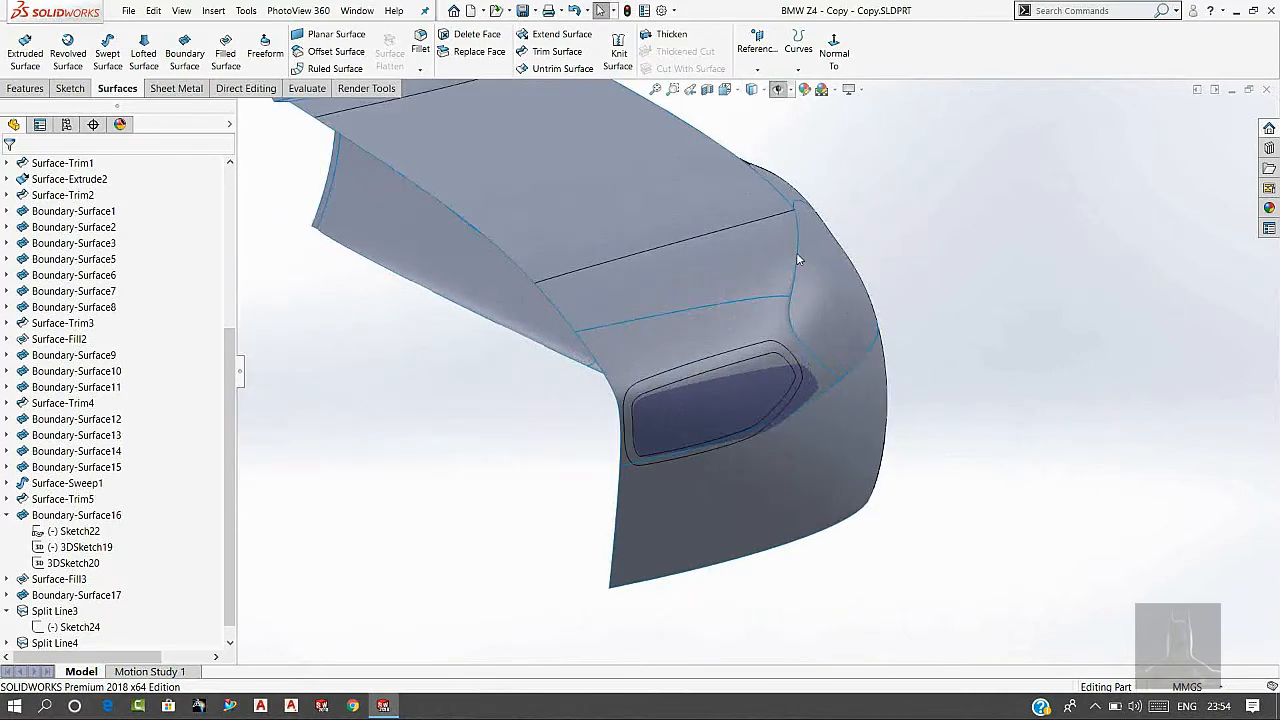
{"action": "scroll", "coordinate": [770, 355], "scroll_direction": "down", "scroll_amount": 4}
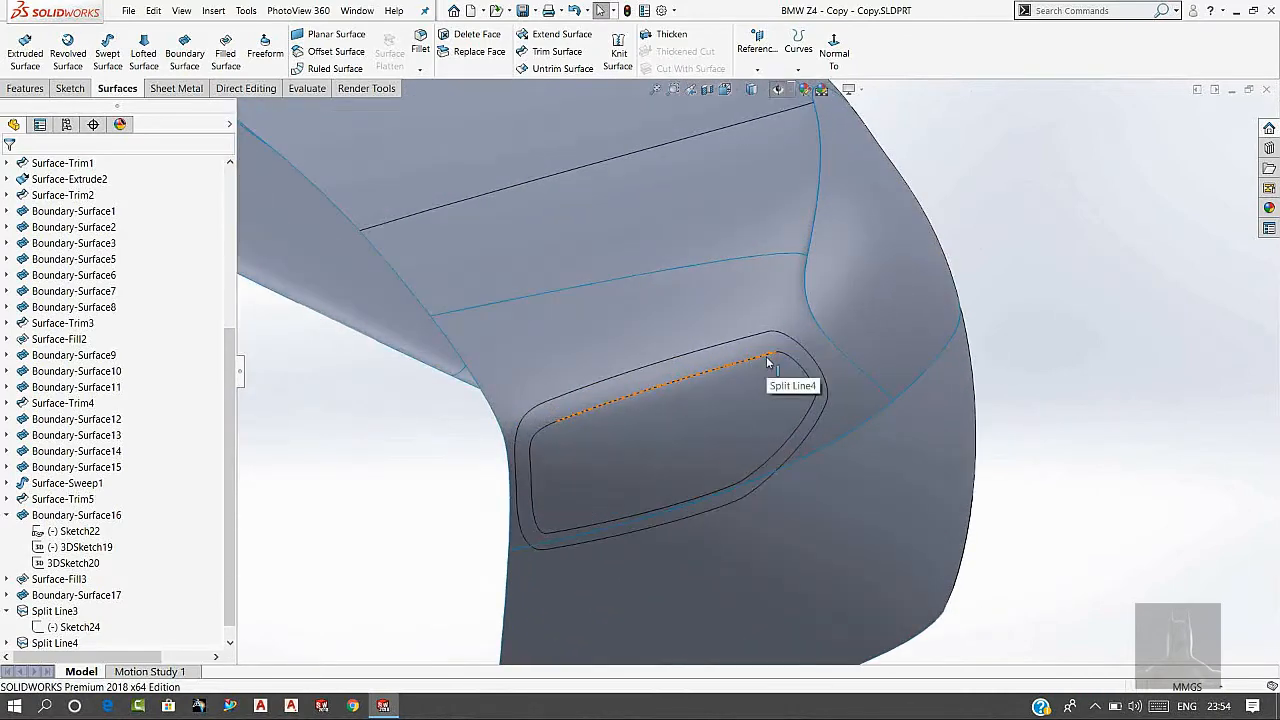
{"action": "mouse_move", "coordinate": [768, 362]}
{"action": "middle_mouse_down"}
{"action": "mouse_move", "coordinate": [786, 280]}
{"action": "mouse_move", "coordinate": [800, 300]}
{"action": "mouse_move", "coordinate": [786, 349]}
{"action": "middle_mouse_up"}
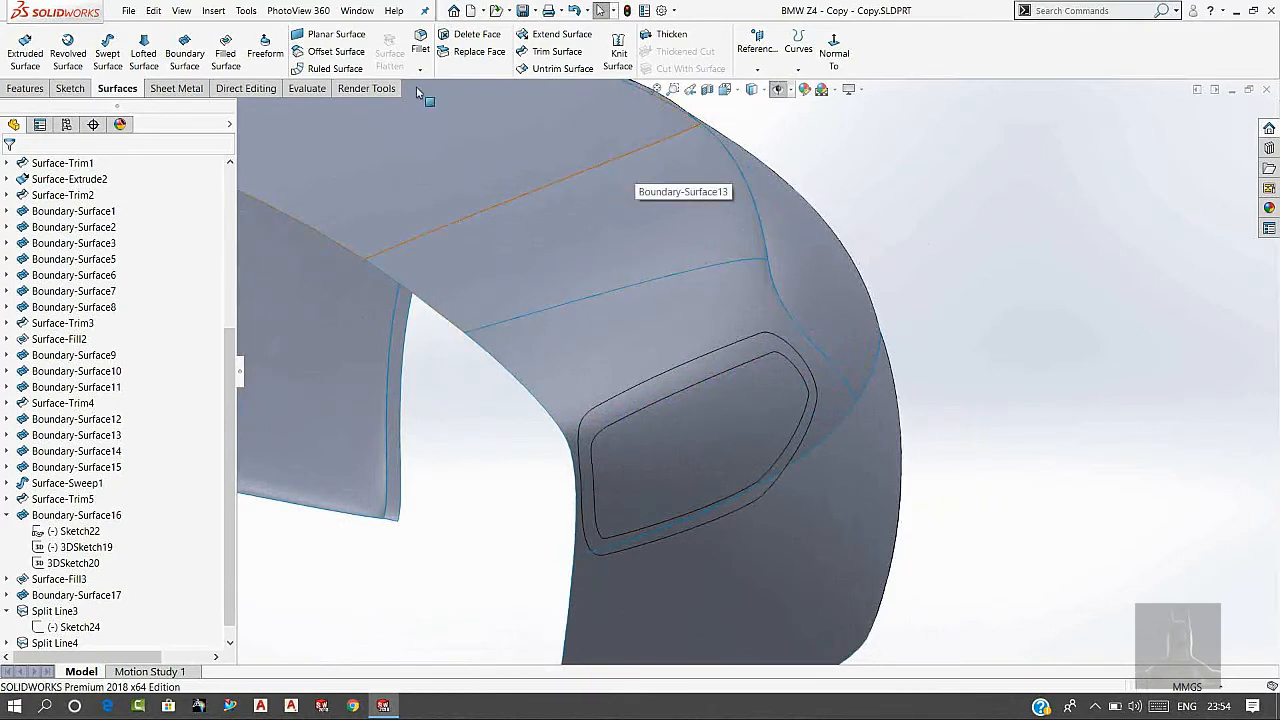
{"action": "left_click", "coordinate": [330, 51]}
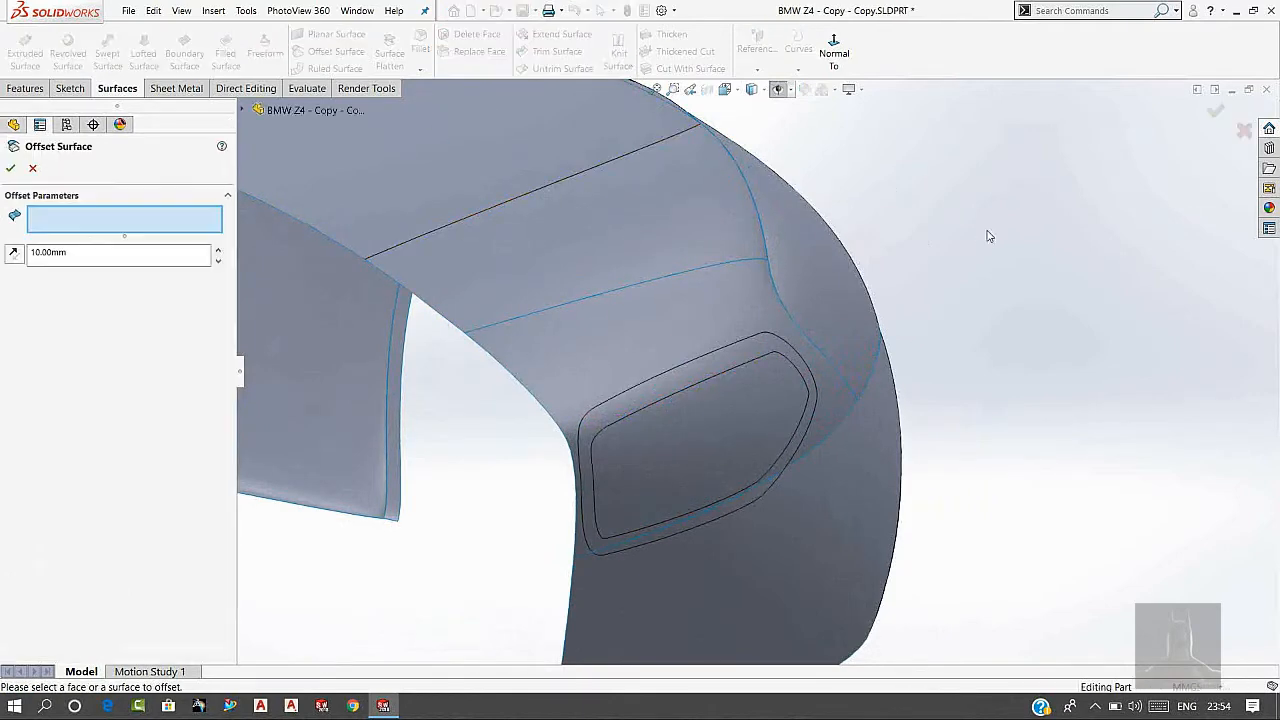
{"action": "left_click", "coordinate": [758, 419]}
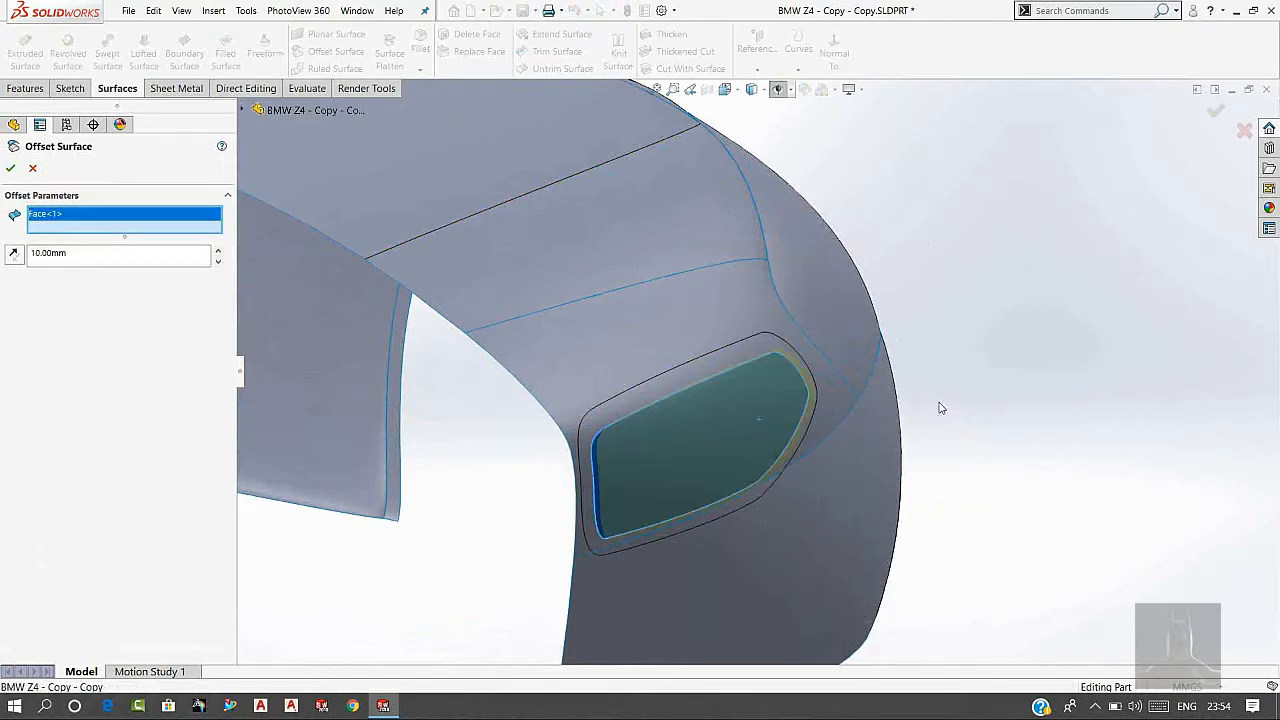
{"action": "middle_click_drag", "start_coordinate": [937, 406], "coordinate": [966, 423]}
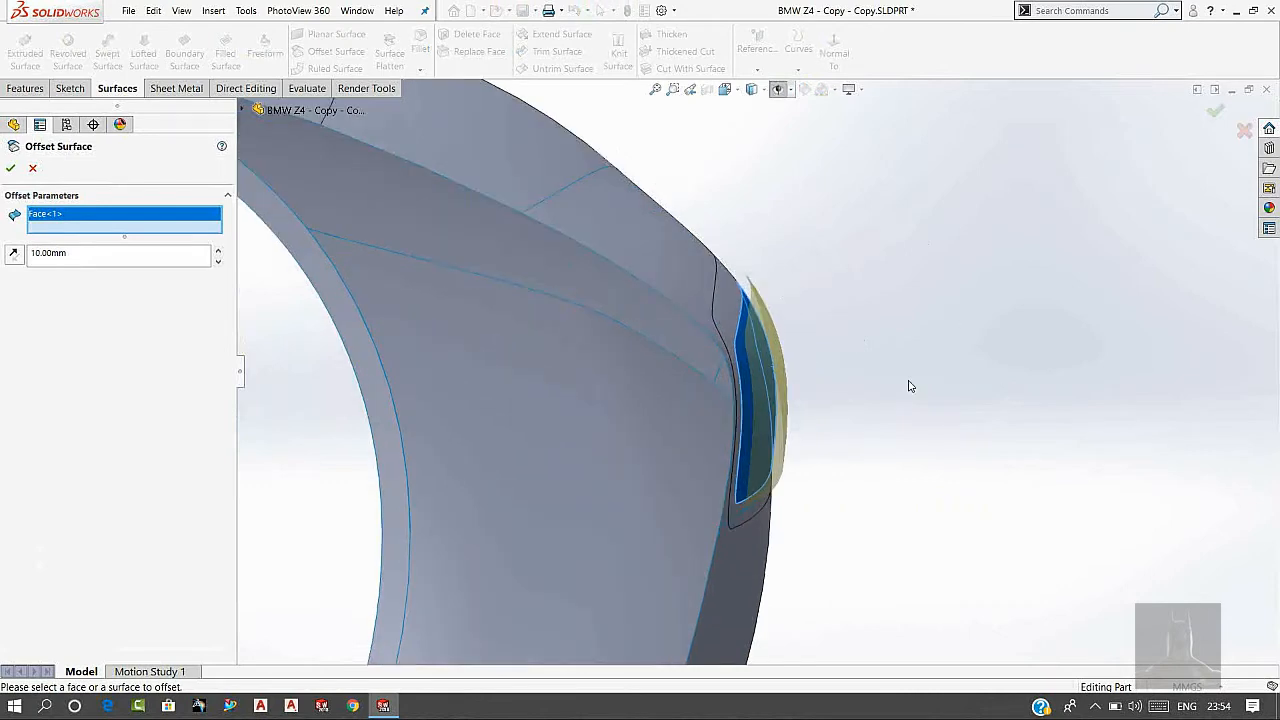
{"action": "left_click", "coordinate": [11, 169]}
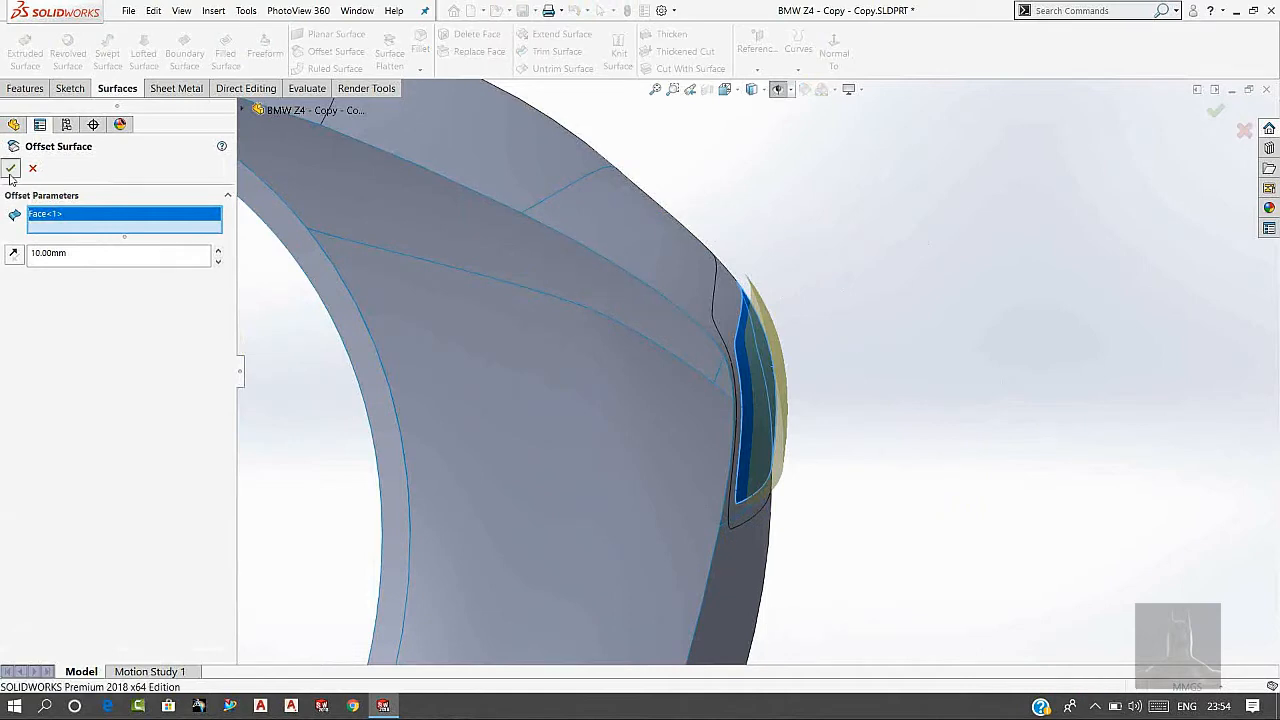
Delete the upper and lower border faces around the grille and the inner grille face behind the offset surface, using the Delete option.
{"action": "scroll", "coordinate": [790, 425], "scroll_direction": "down", "scroll_amount": 3}
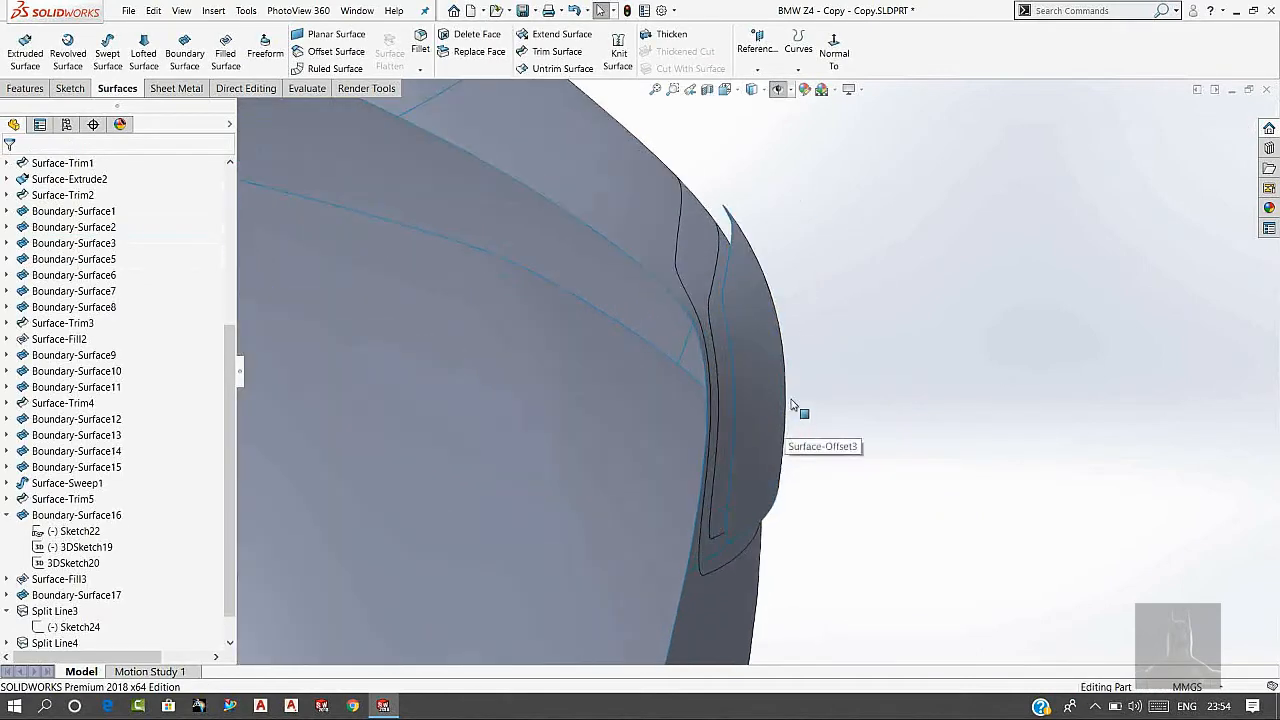
{"action": "left_click", "coordinate": [716, 323]}
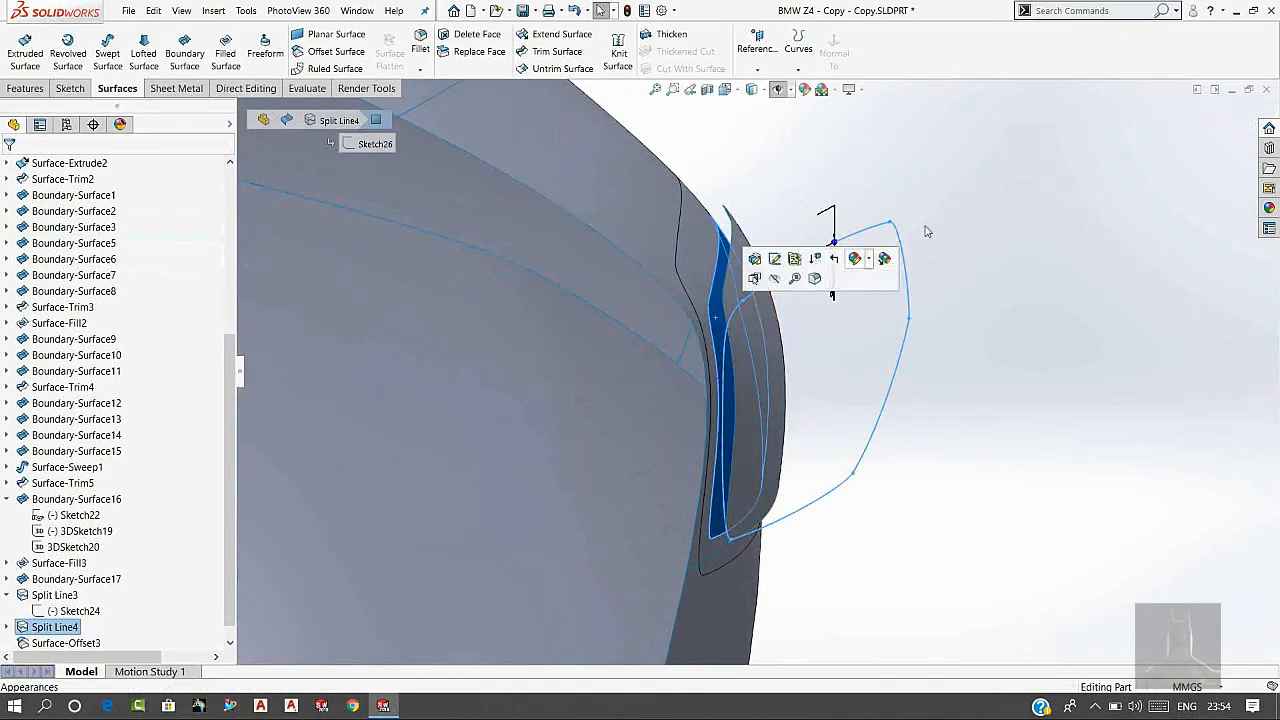
{"action": "key", "text": "ctrl+8"}
{"action": "mouse_move", "coordinate": [938, 259]}
{"action": "middle_mouse_down"}
{"action": "mouse_move", "coordinate": [914, 300]}
{"action": "mouse_move", "coordinate": [737, 343]}
{"action": "mouse_move", "coordinate": [314, 360]}
{"action": "mouse_move", "coordinate": [440, 344]}
{"action": "mouse_move", "coordinate": [382, 343]}
{"action": "middle_mouse_up"}
{"action": "scroll", "coordinate": [382, 343], "scroll_direction": "down", "scroll_amount": 3}
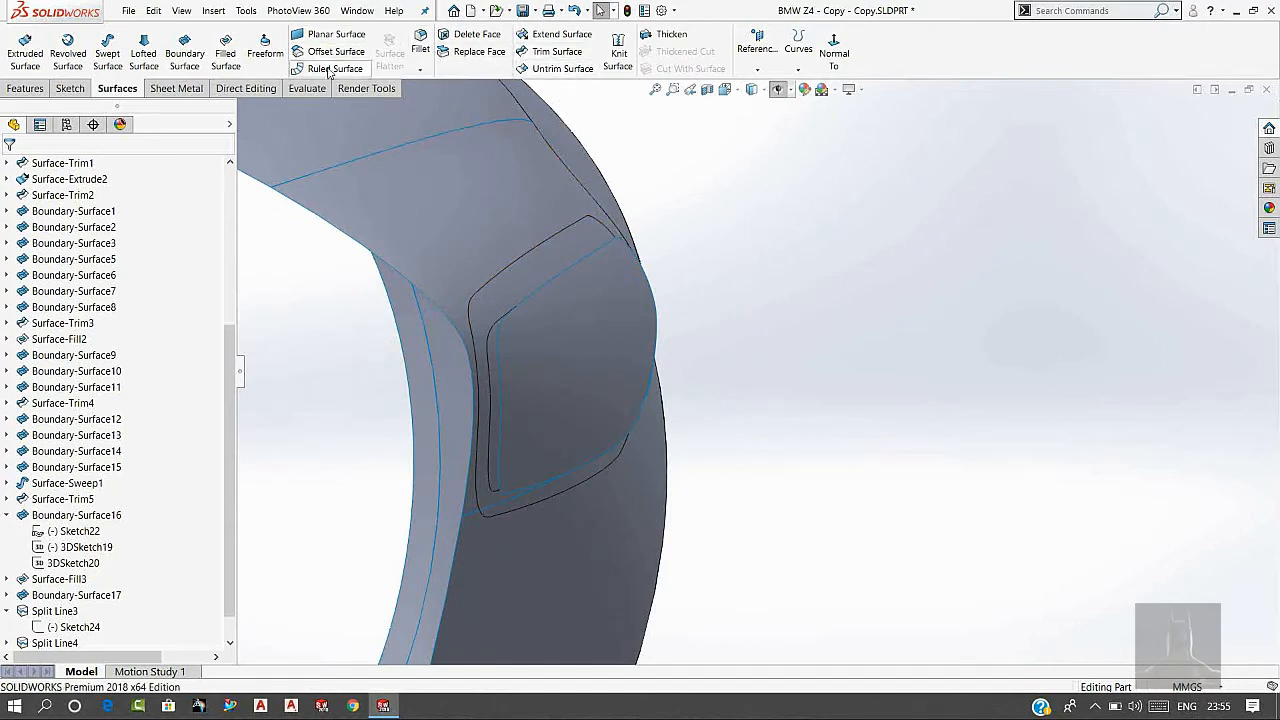
{"action": "left_click", "coordinate": [472, 34]}
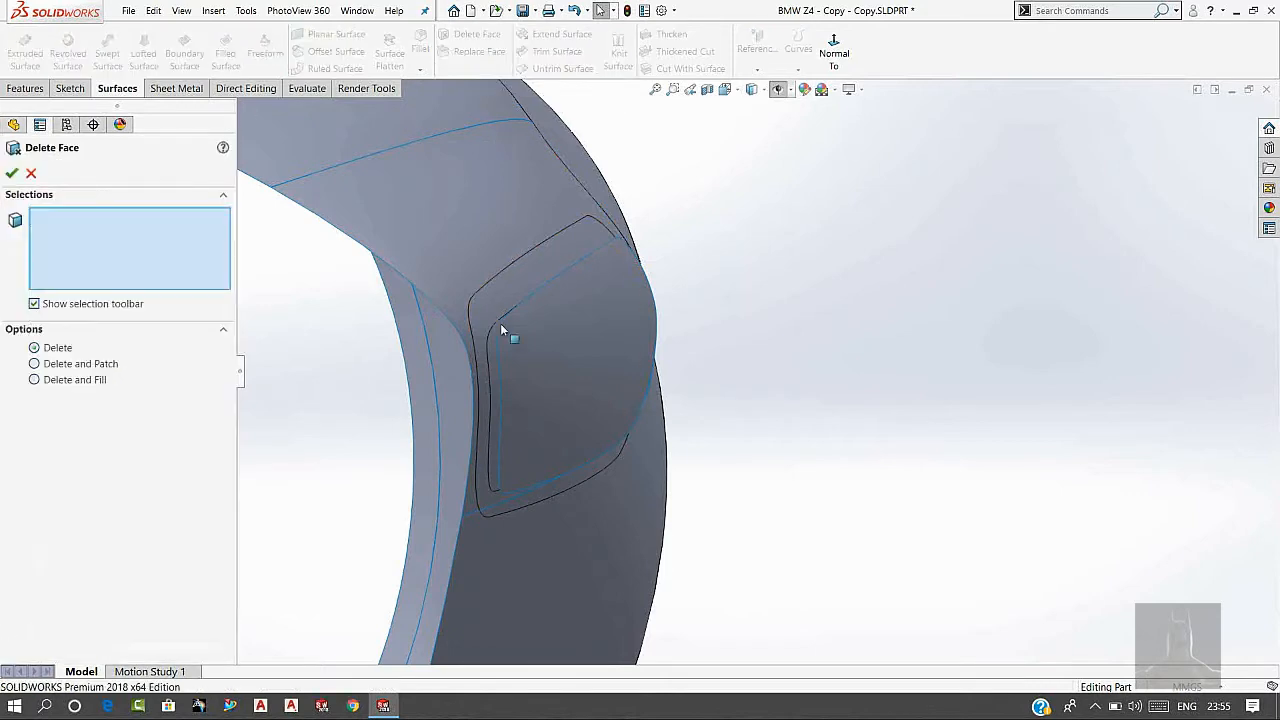
{"action": "left_click", "coordinate": [482, 311]}
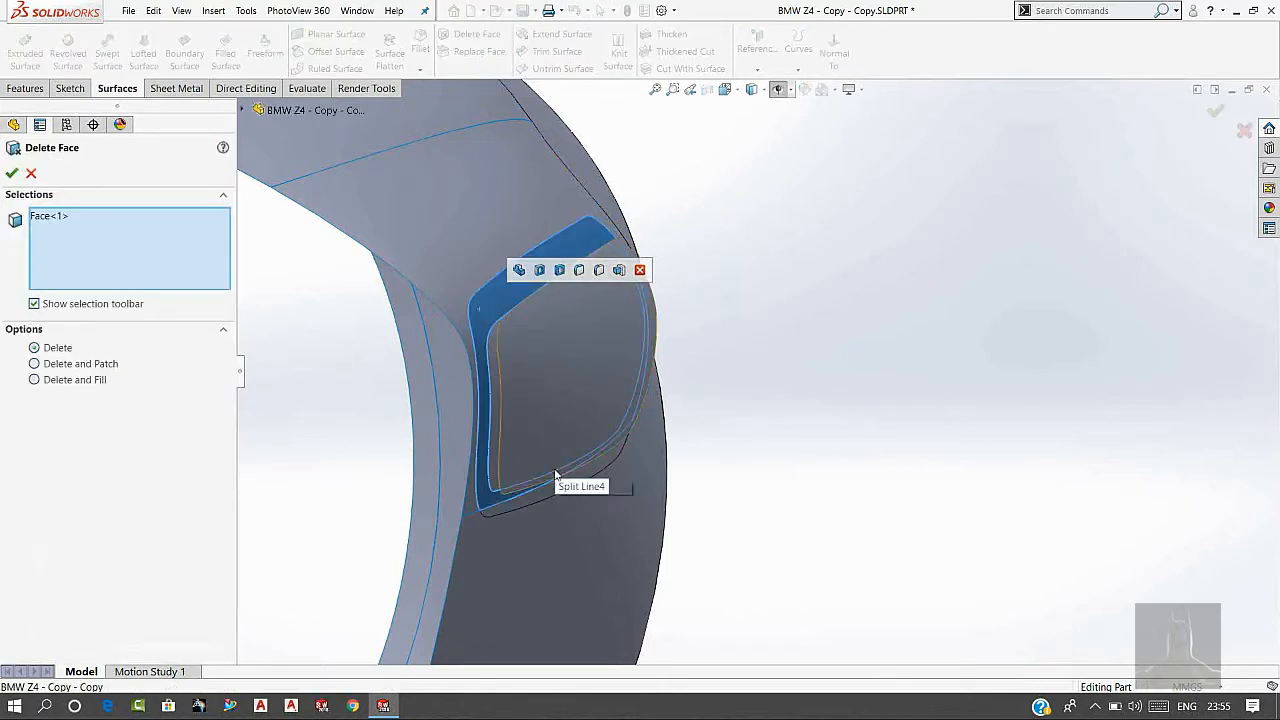
{"action": "scroll", "coordinate": [556, 474], "scroll_direction": "down", "scroll_amount": 3}
{"action": "left_click", "coordinate": [533, 500]}
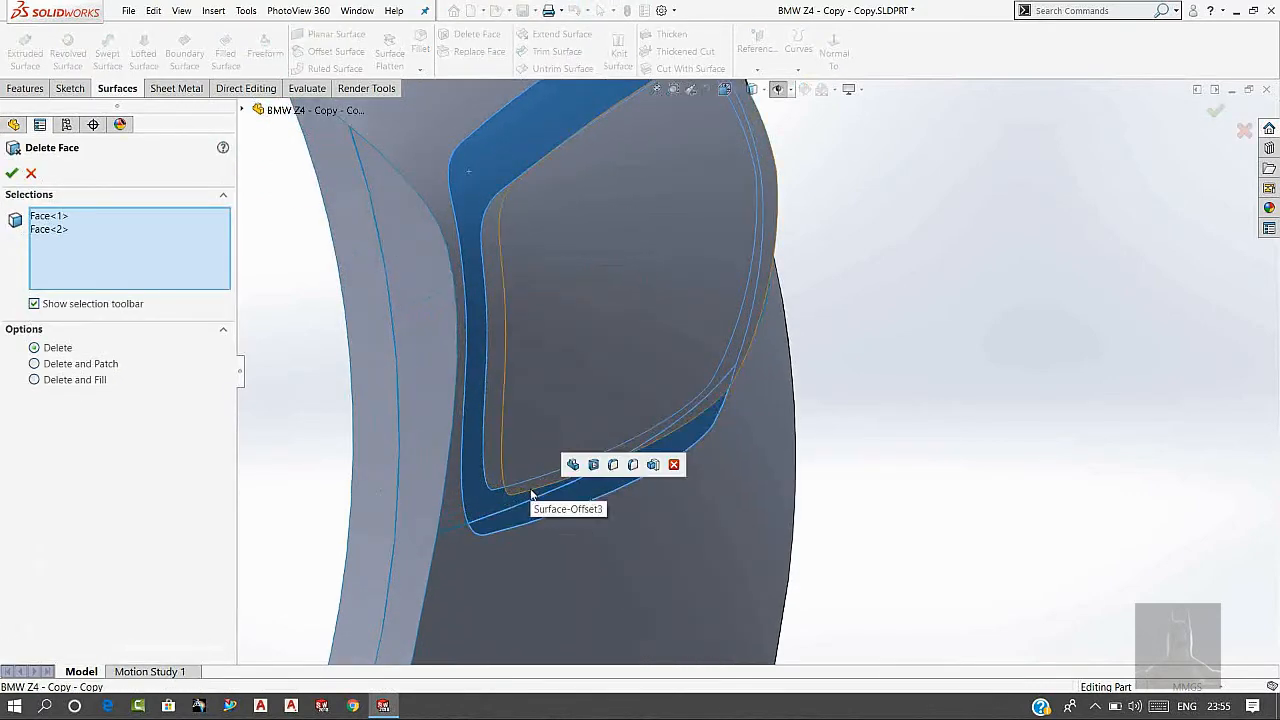
{"action": "left_click", "coordinate": [493, 242]}
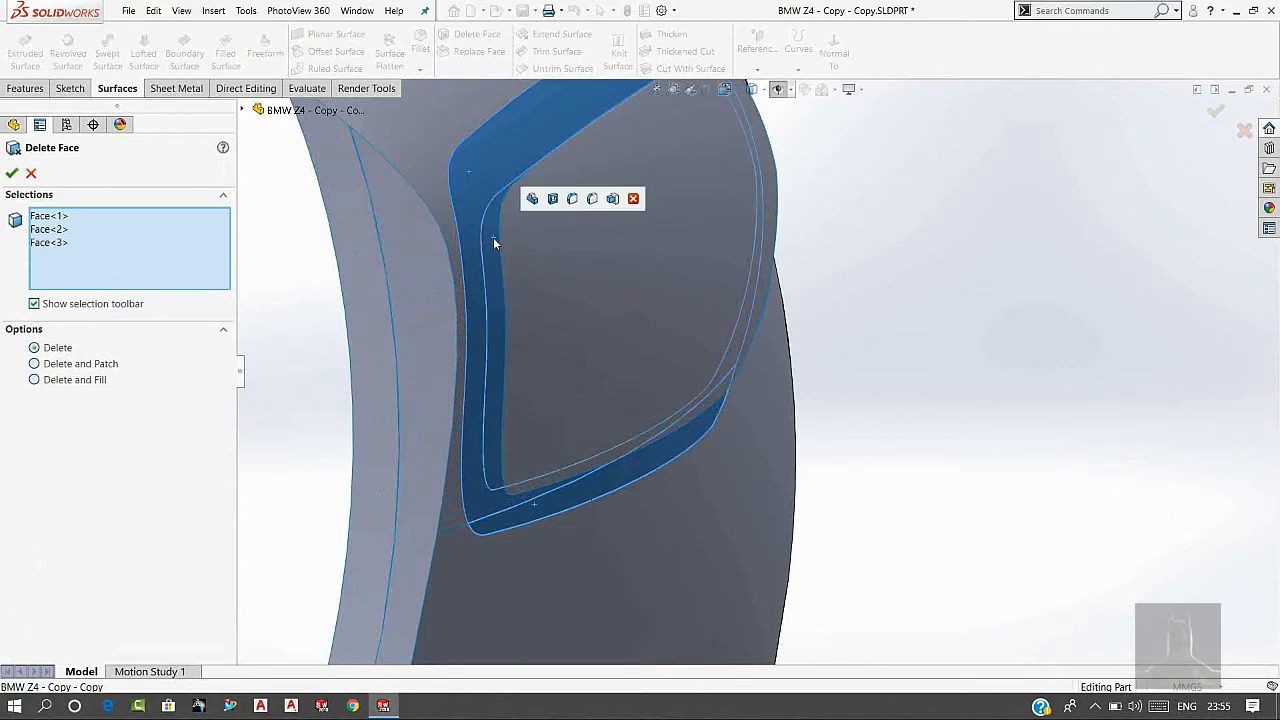
{"action": "middle_click_drag", "start_coordinate": [493, 237], "coordinate": [666, 335]}
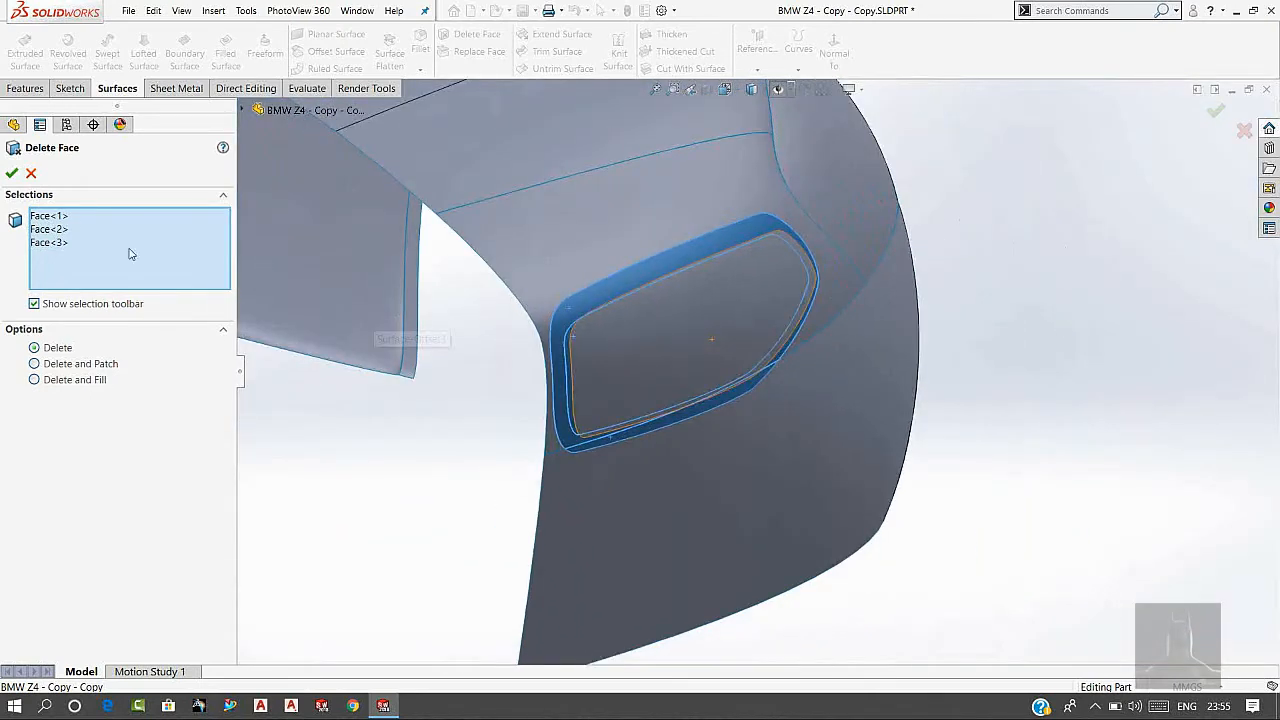
{"action": "left_click", "coordinate": [12, 175]}
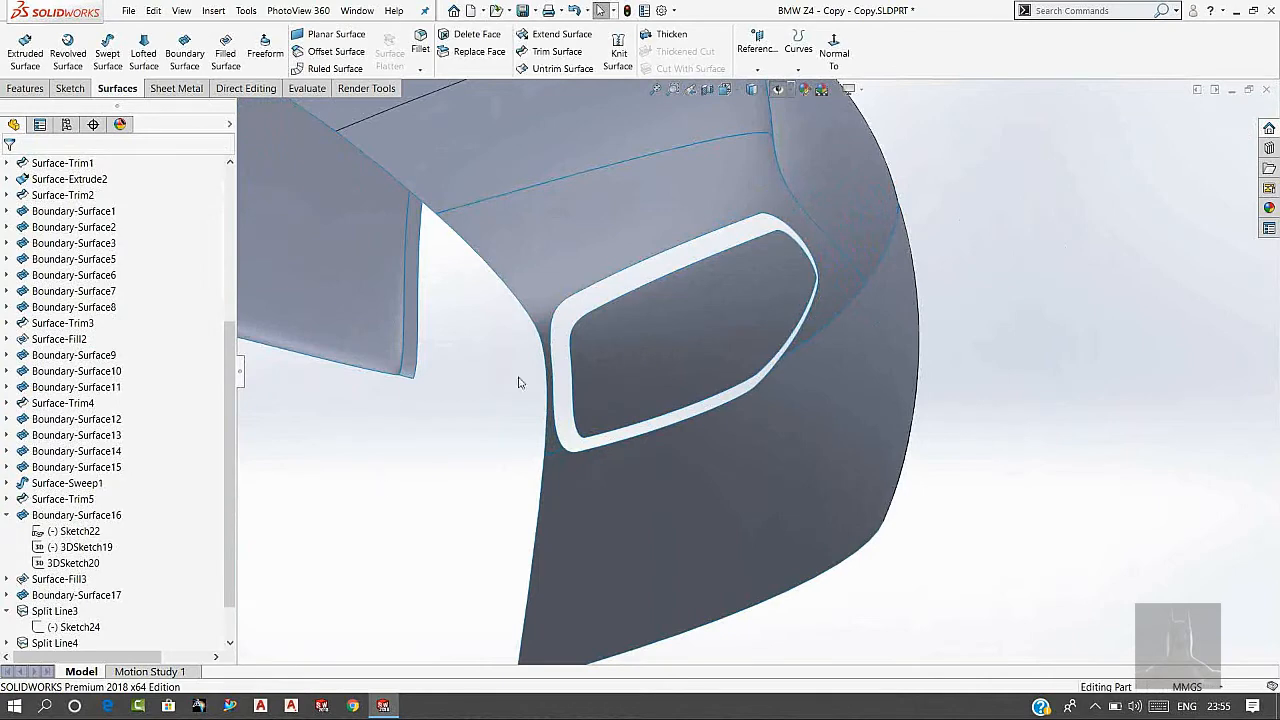
Create a 3D sketch of the grille outline by converting the edges of the offset grille face, and close the sketch.
{"action": "middle_click_drag", "start_coordinate": [687, 307], "coordinate": [864, 278]}
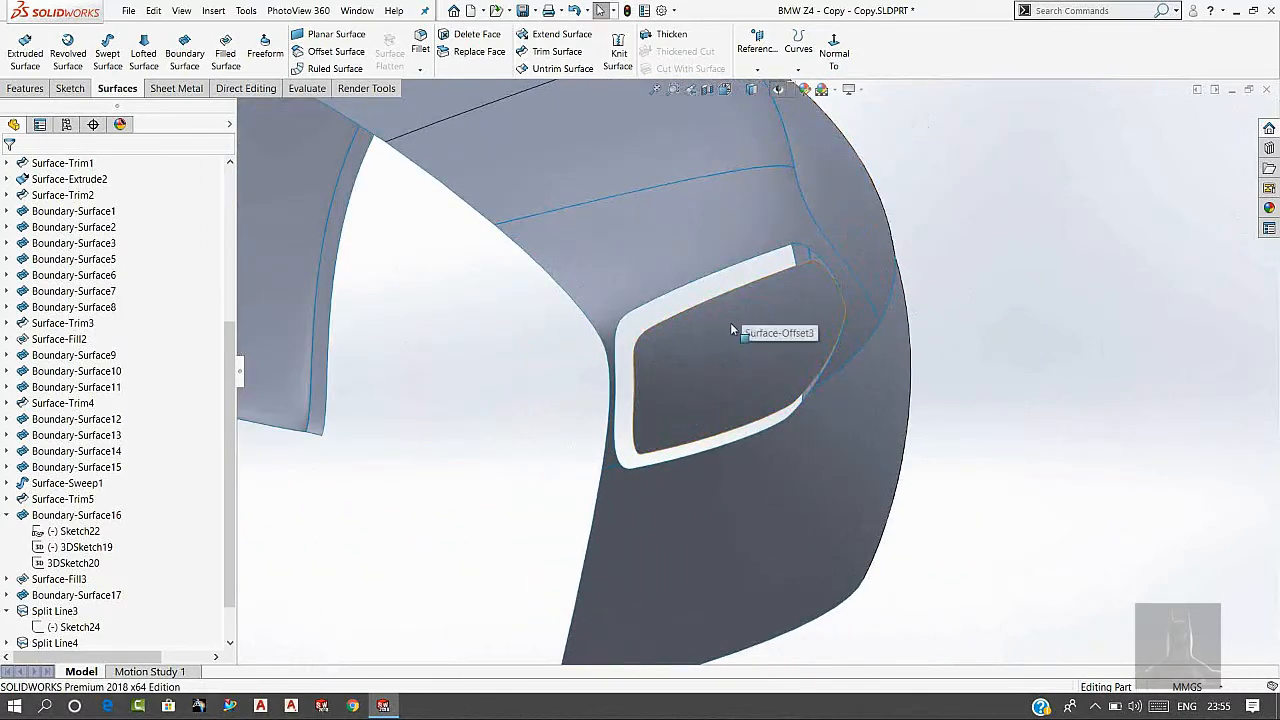
{"action": "left_click", "coordinate": [71, 88]}
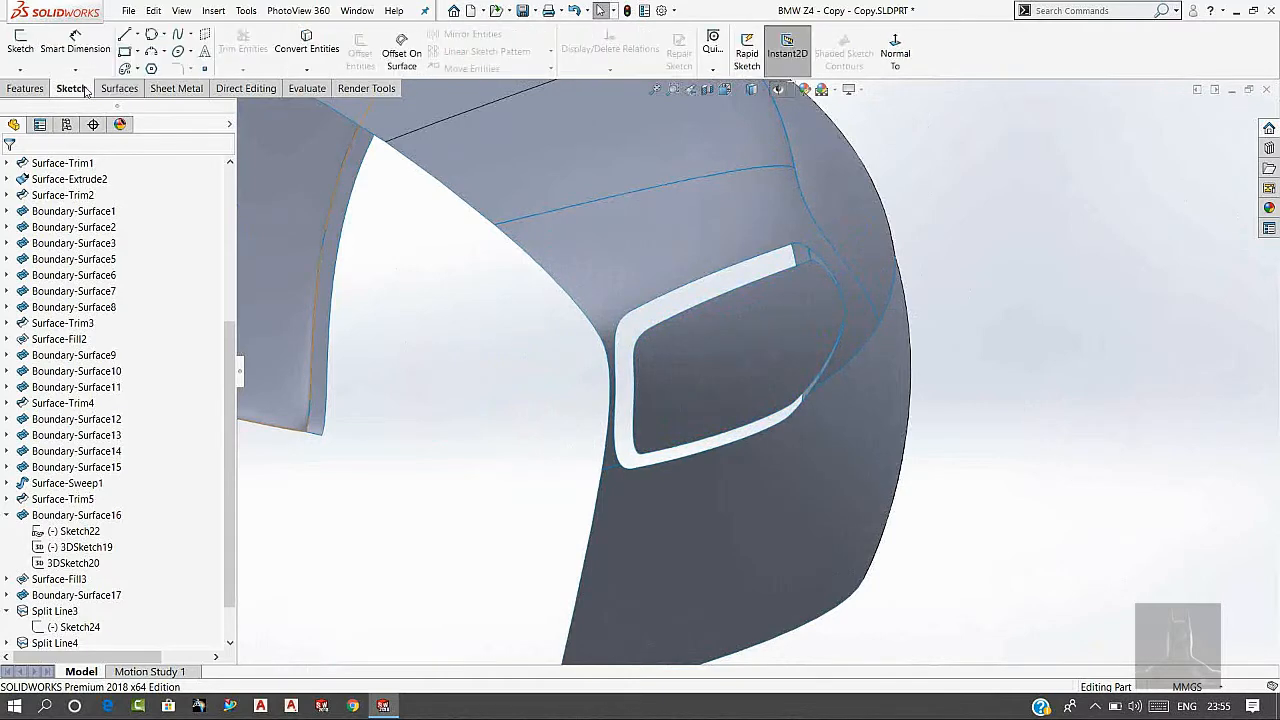
{"action": "left_click", "coordinate": [20, 69]}
{"action": "left_click", "coordinate": [40, 105]}
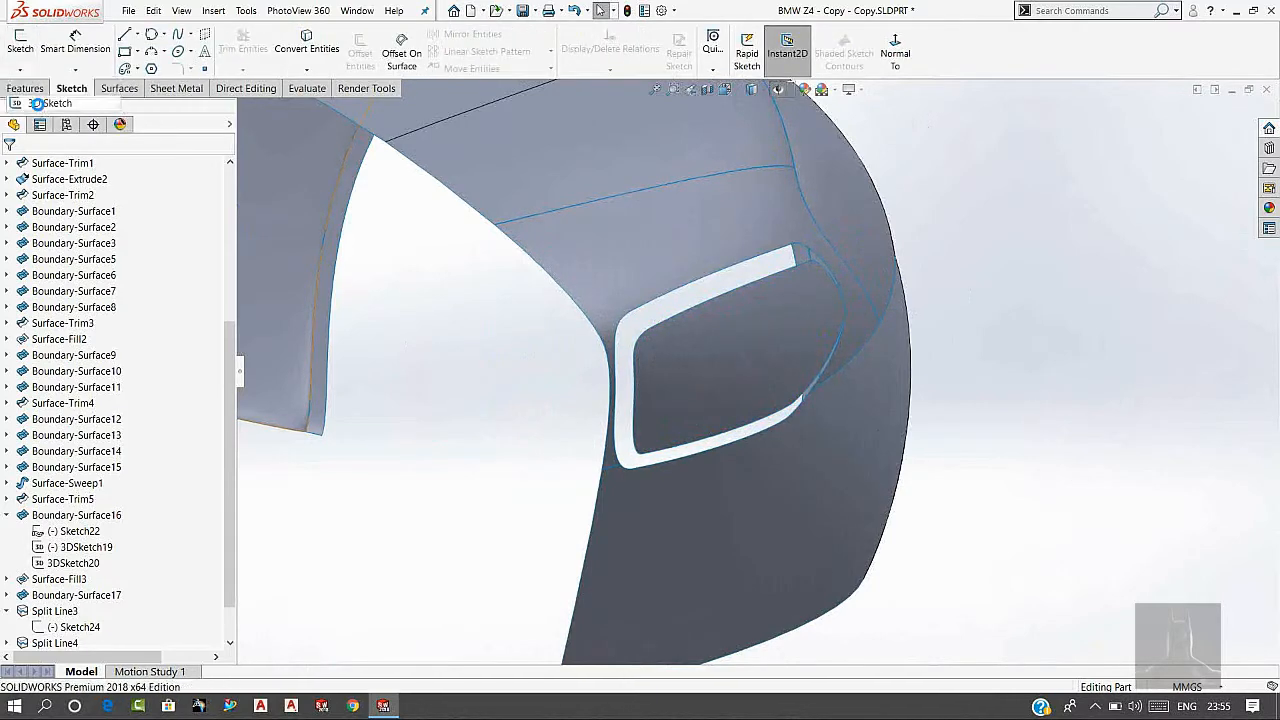
{"action": "left_click", "coordinate": [307, 48]}
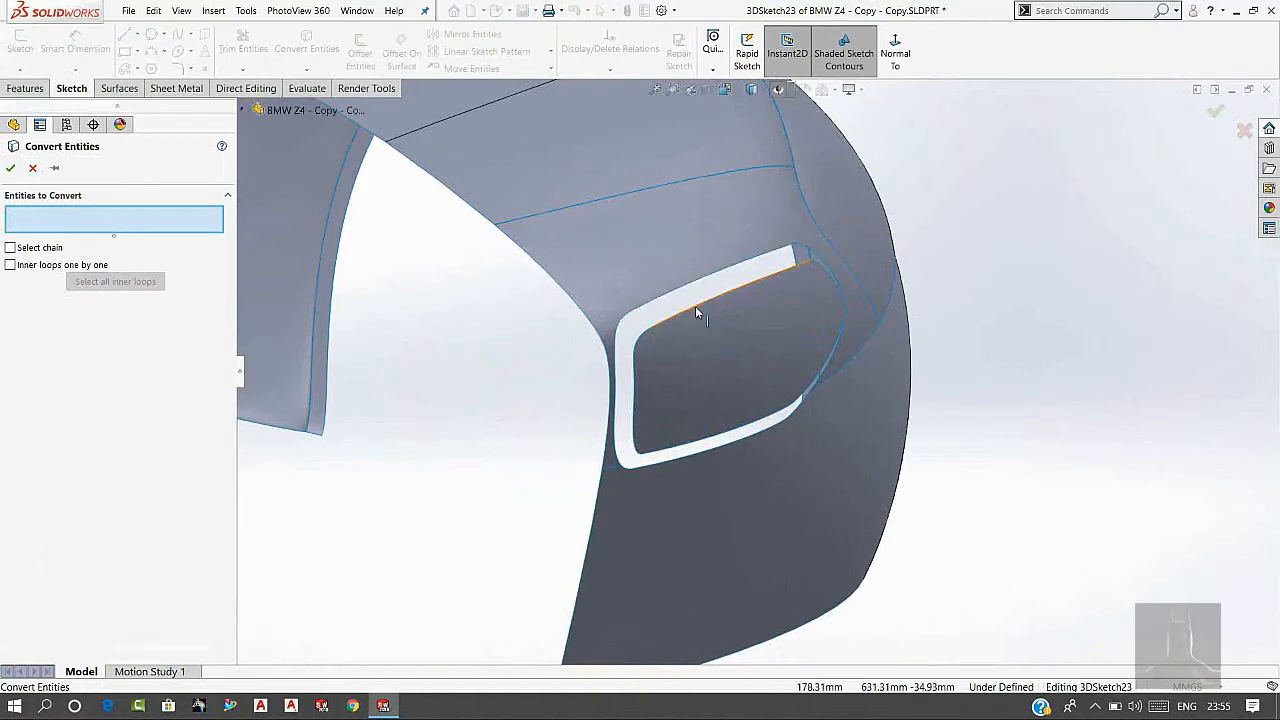
{"action": "left_click", "coordinate": [695, 306]}
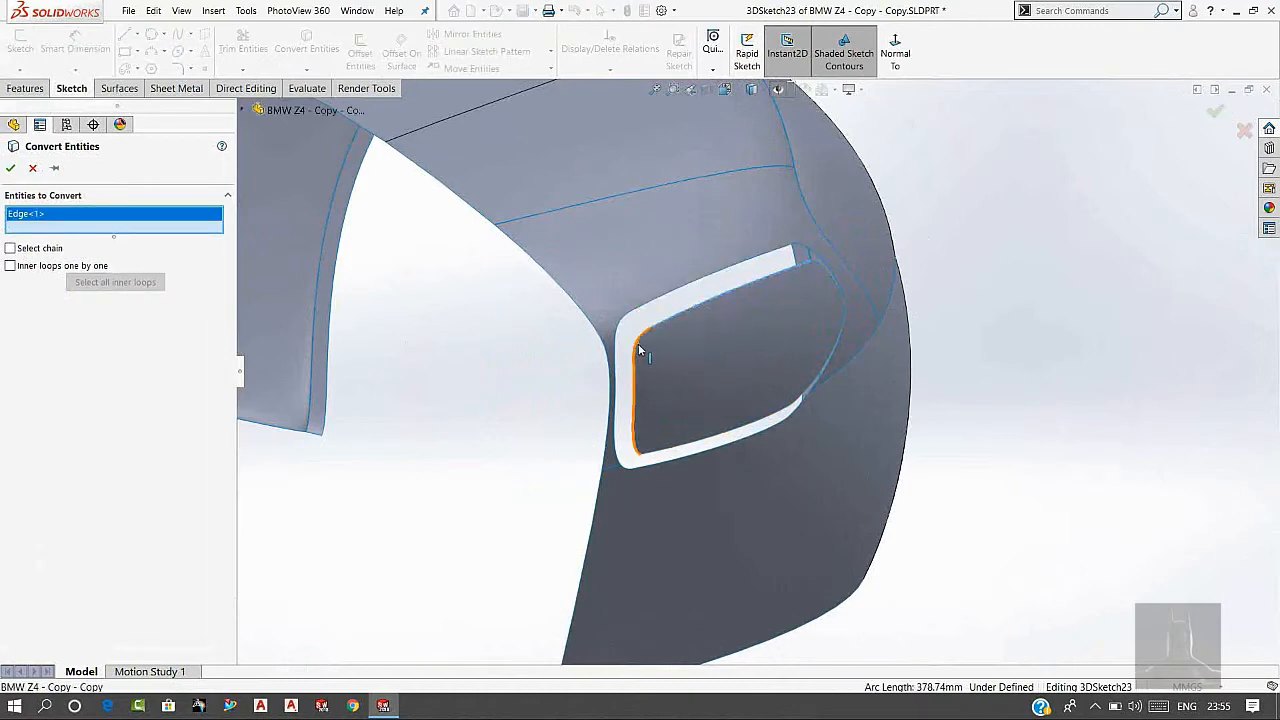
{"action": "right_click", "coordinate": [99, 219]}
{"action": "left_click", "coordinate": [150, 229]}
{"action": "left_click", "coordinate": [710, 346]}
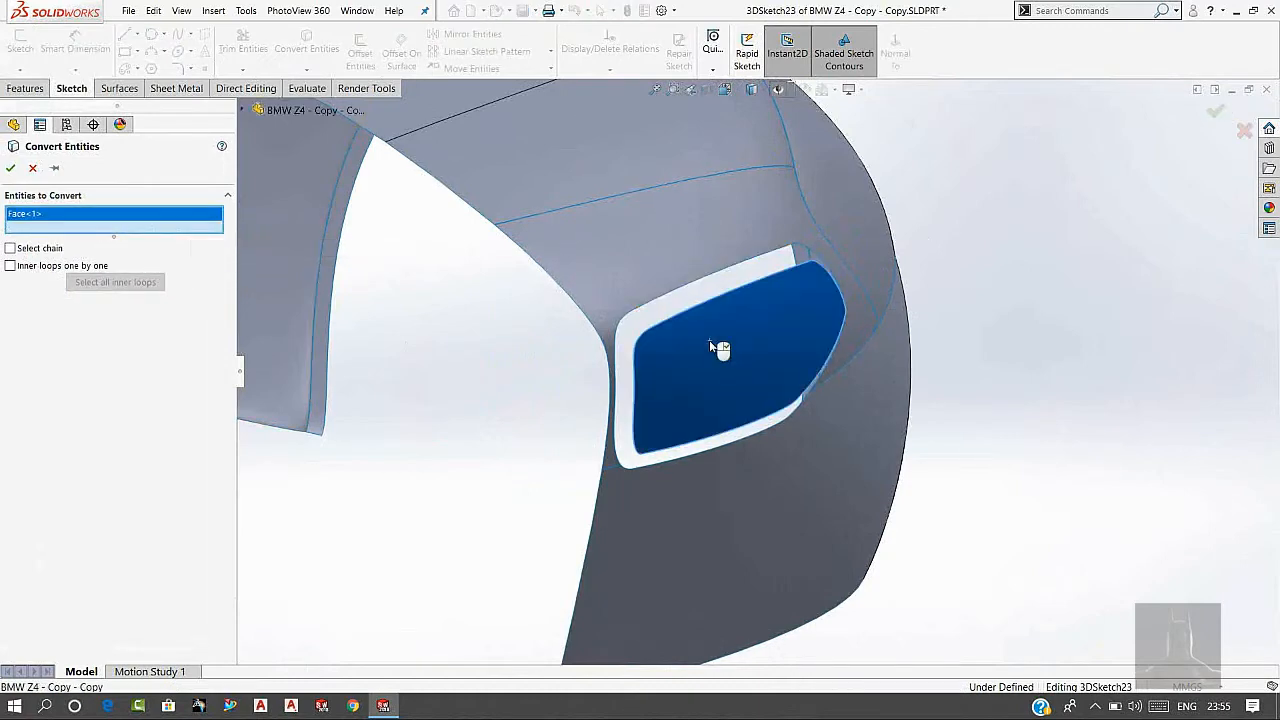
{"action": "left_click", "coordinate": [9, 169]}
{"action": "scroll", "coordinate": [720, 340], "scroll_direction": "down", "scroll_amount": 2}
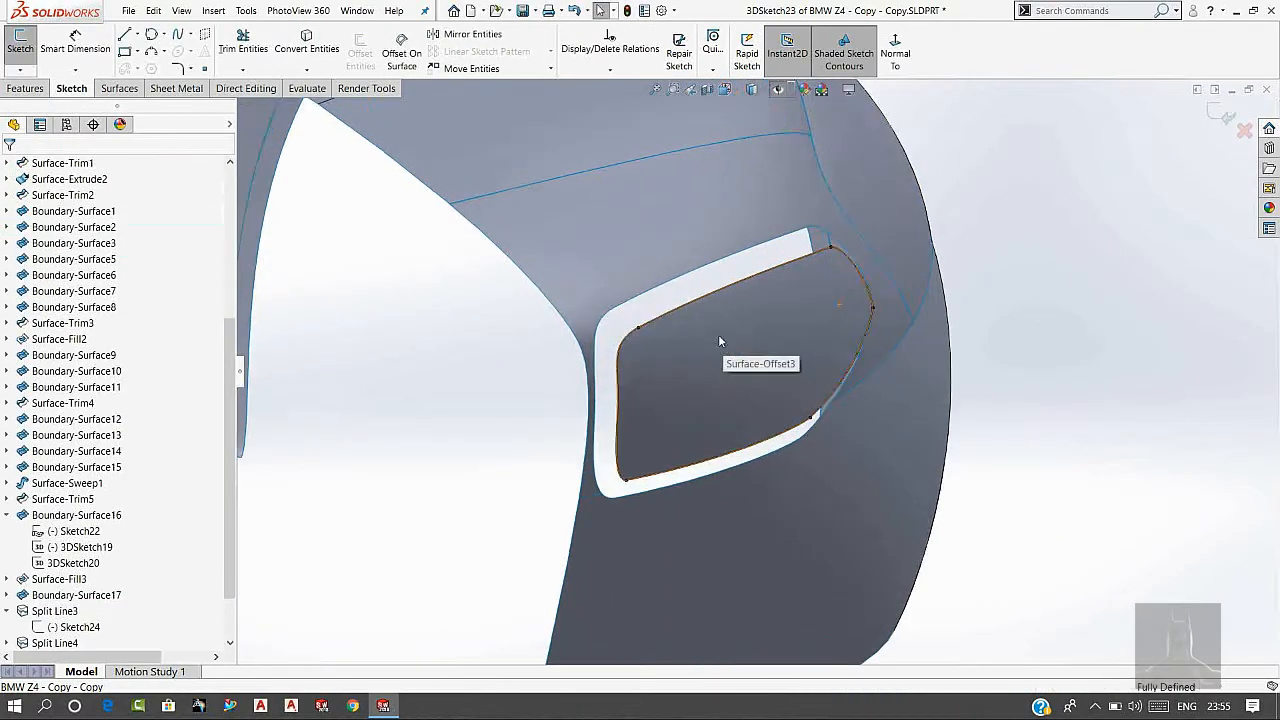
{"action": "middle_click_drag", "start_coordinate": [718, 341], "coordinate": [550, 388]}
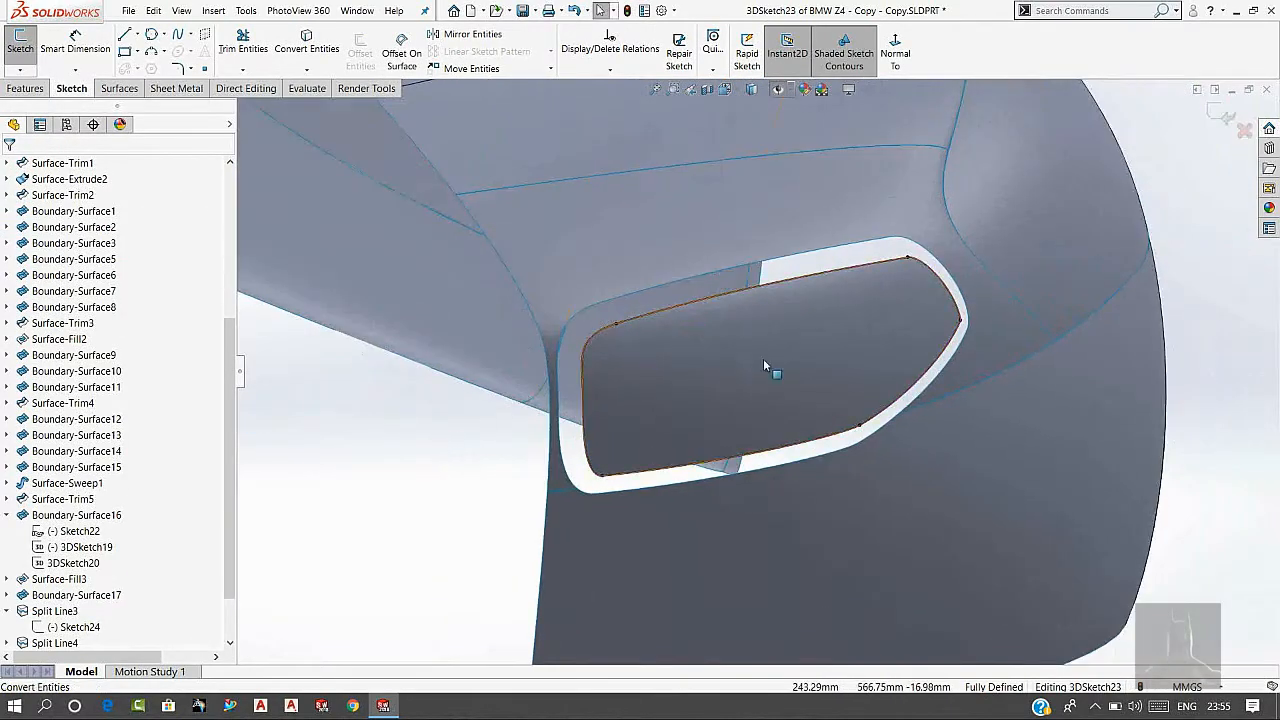
{"action": "scroll", "coordinate": [763, 359], "scroll_direction": "up", "scroll_amount": 3}
{"action": "middle_click_drag", "start_coordinate": [764, 359], "coordinate": [850, 363]}
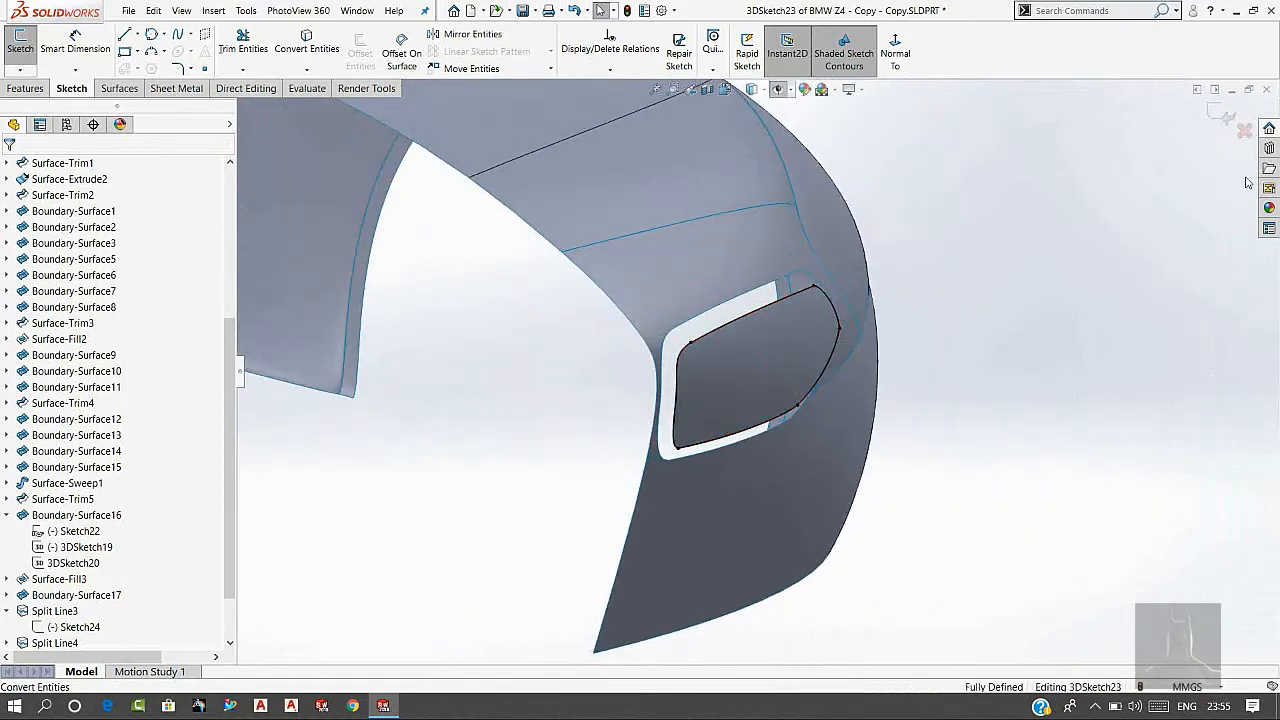
{"action": "double_click", "coordinate": [1097, 216]}
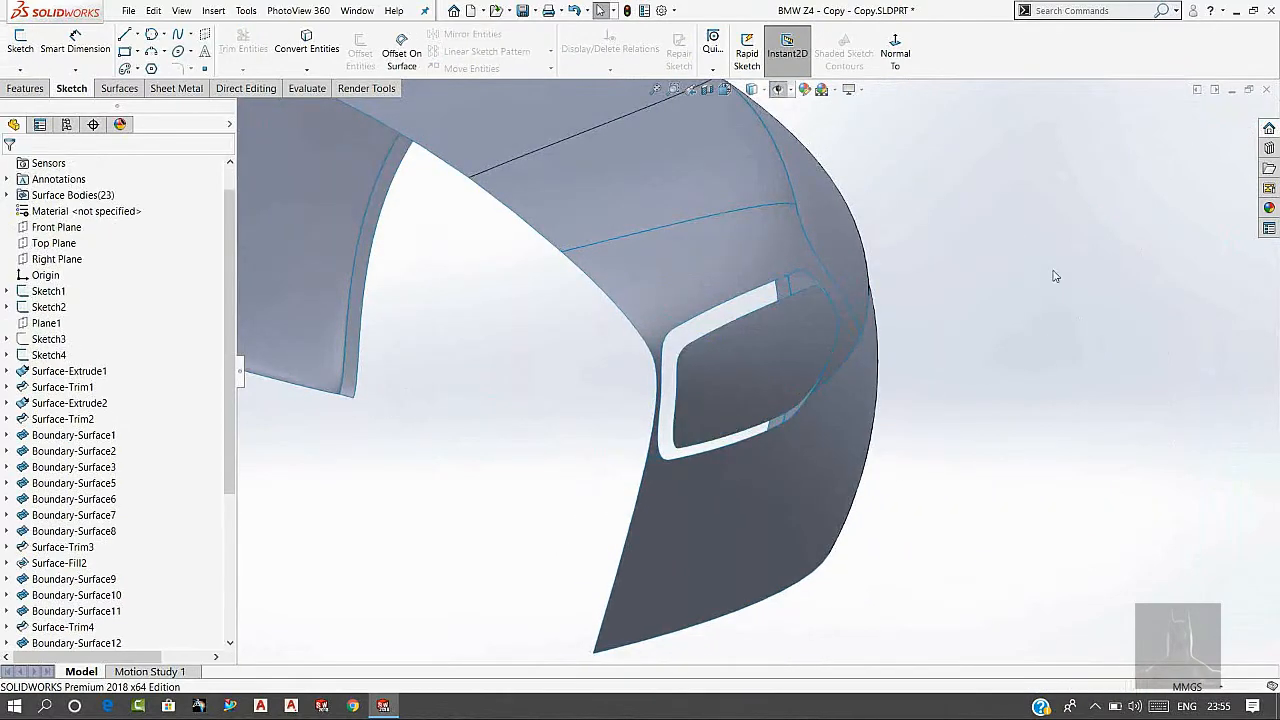
Create an Offset Surface 12 mm inward from the outer grille face, flipping the offset direction.
{"action": "left_click", "coordinate": [118, 88]}
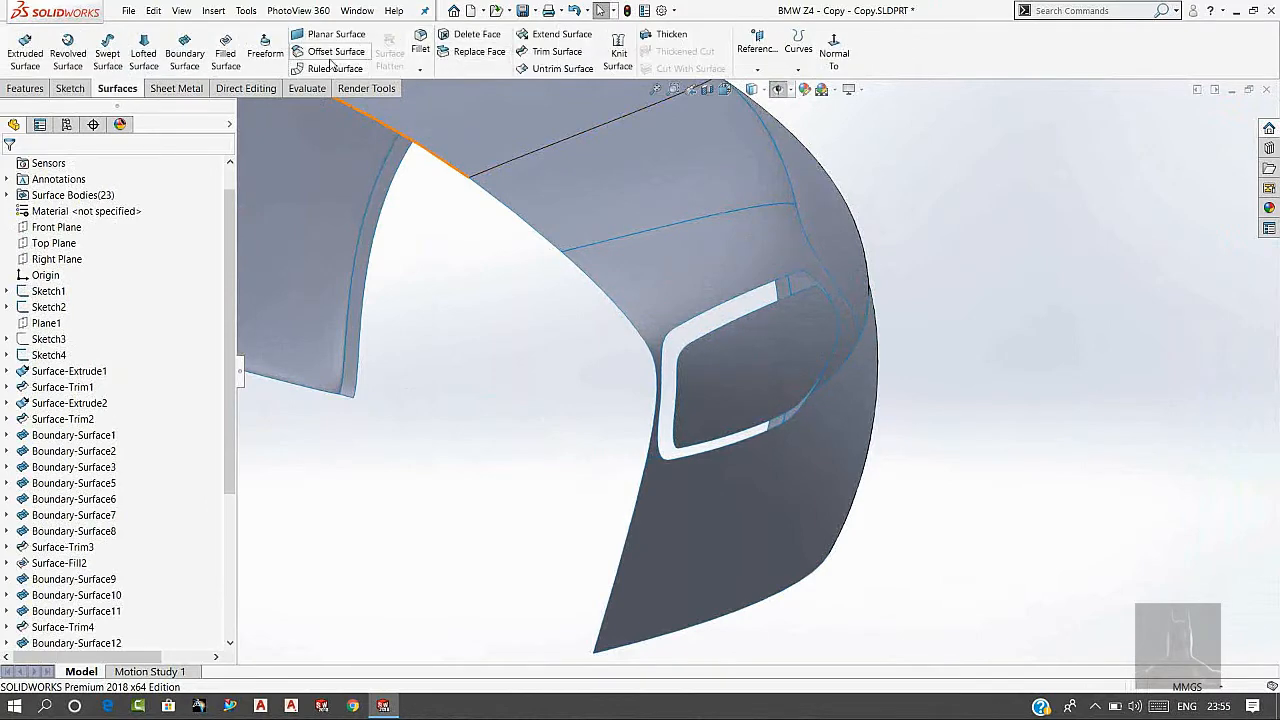
{"action": "left_click", "coordinate": [333, 53]}
{"action": "left_click", "coordinate": [788, 362]}
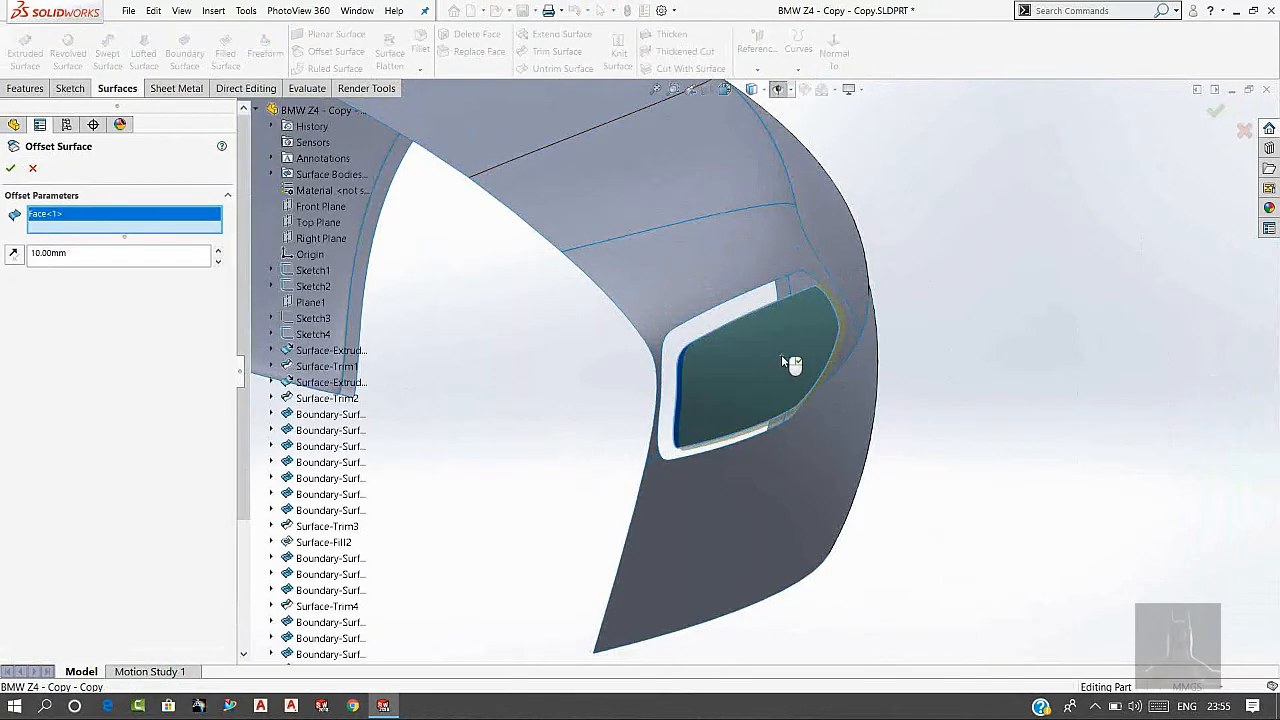
{"action": "left_click", "coordinate": [13, 256]}
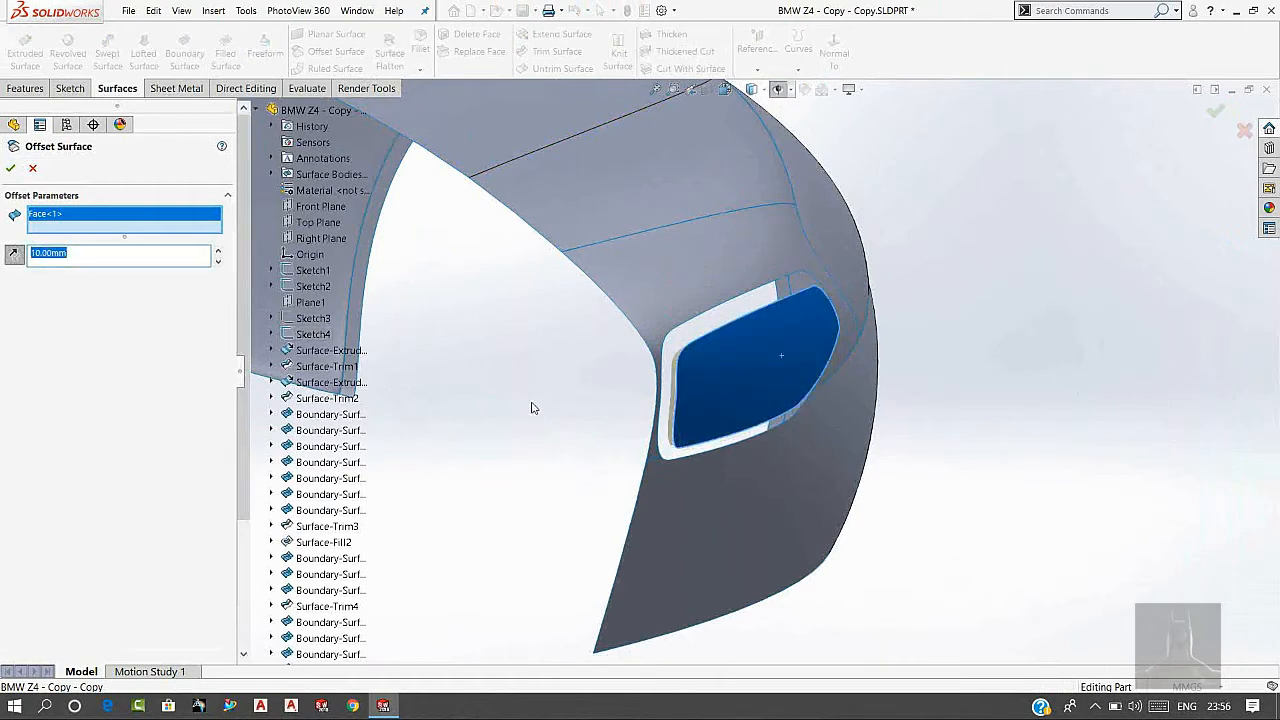
{"action": "type", "text": "18"}
{"action": "key", "text": "Return"}
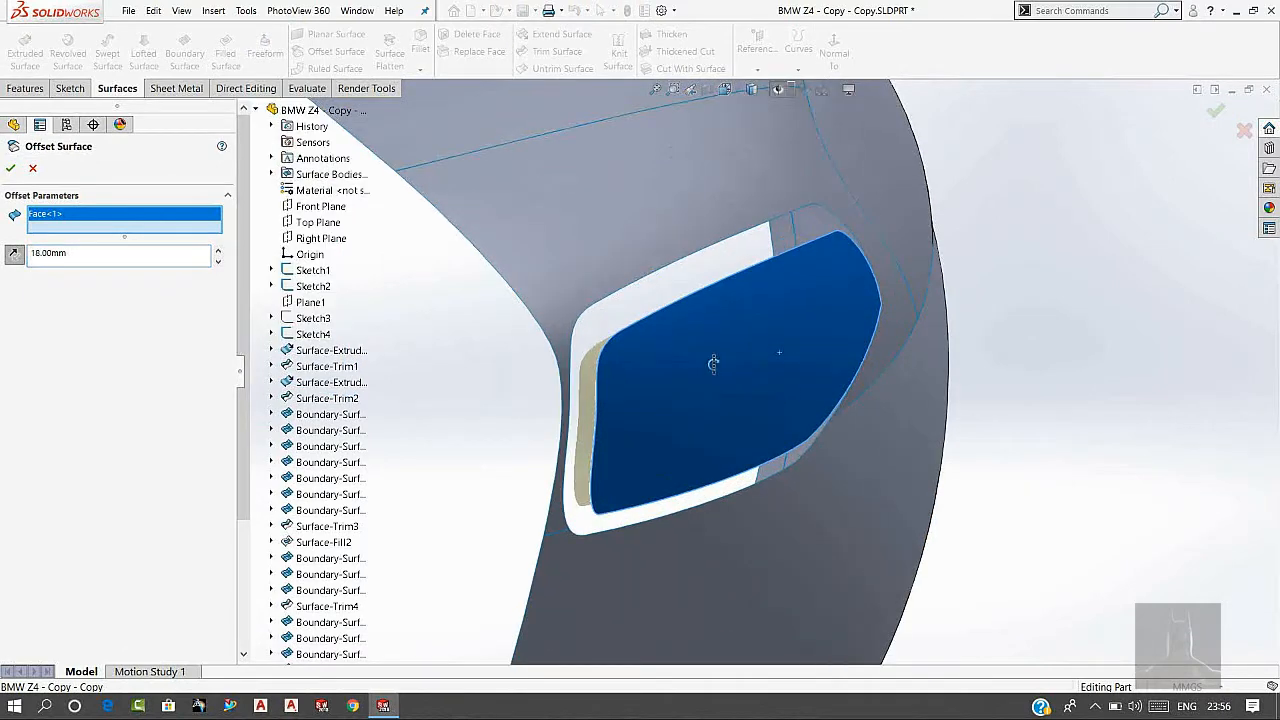
{"action": "middle_click_drag", "start_coordinate": [706, 365], "coordinate": [730, 345]}
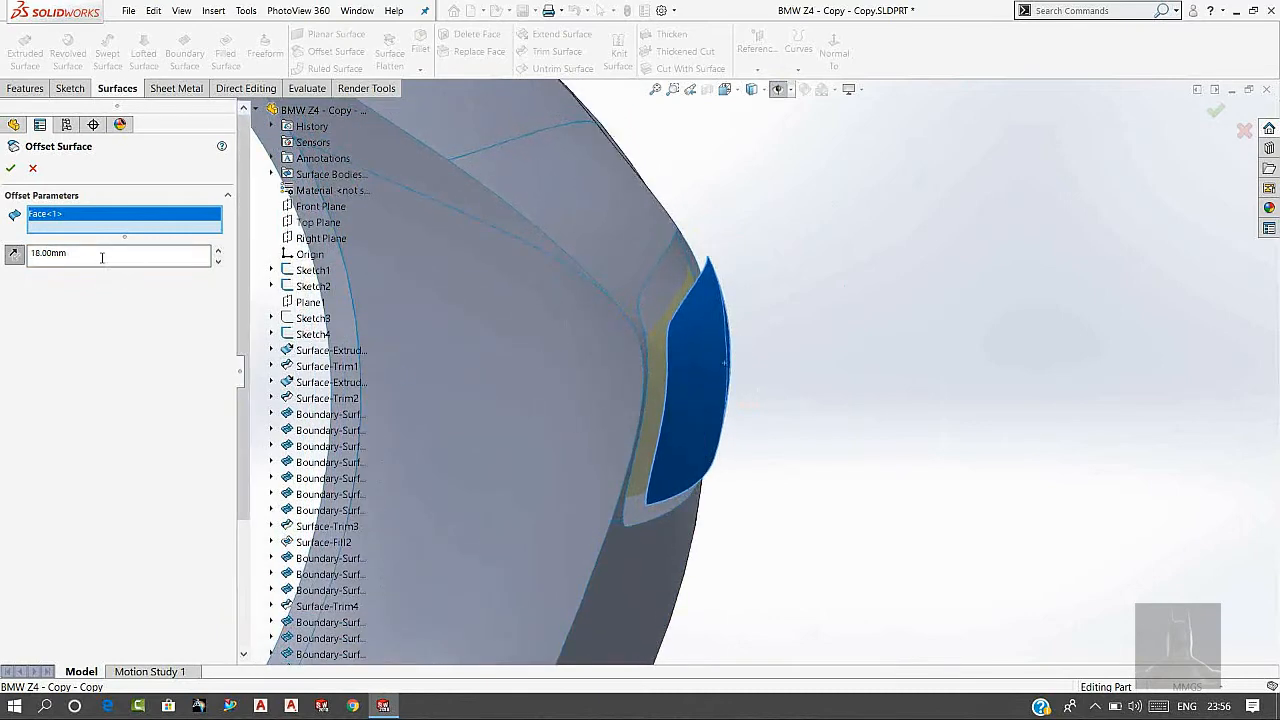
{"action": "type", "text": "1"}
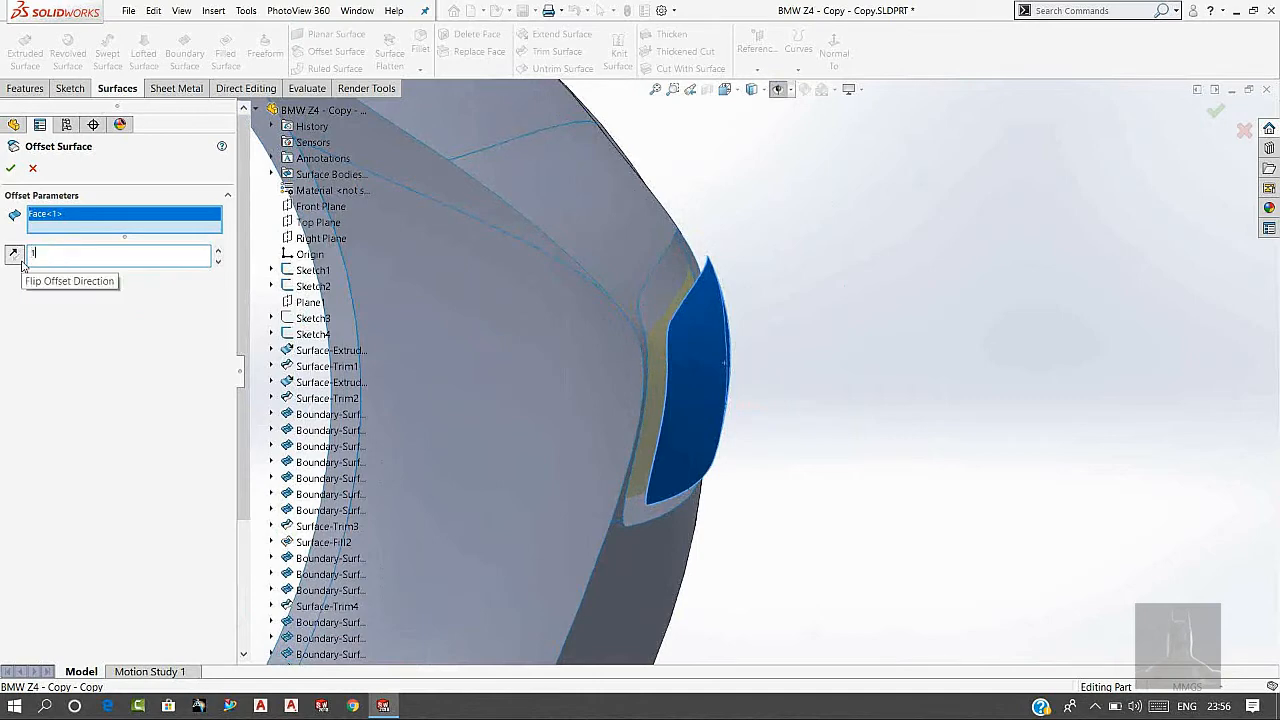
{"action": "type", "text": "5"}
{"action": "key", "text": "Return"}
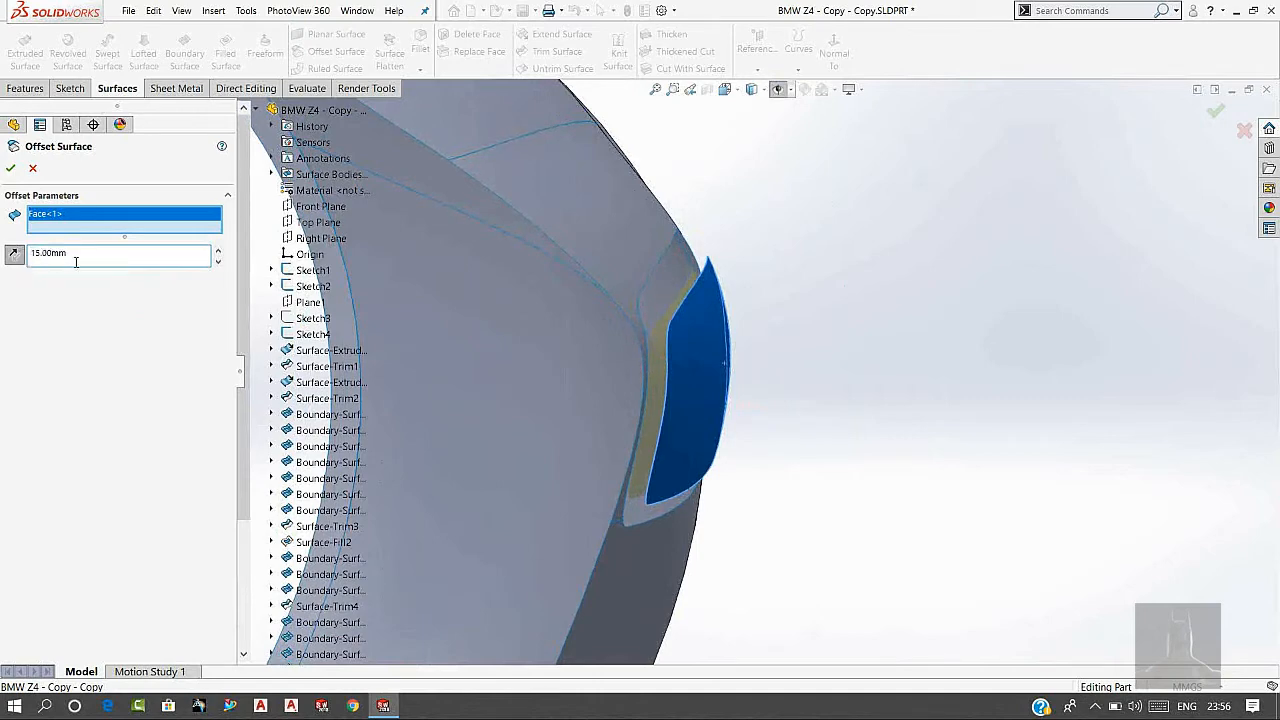
{"action": "type", "text": "1"}
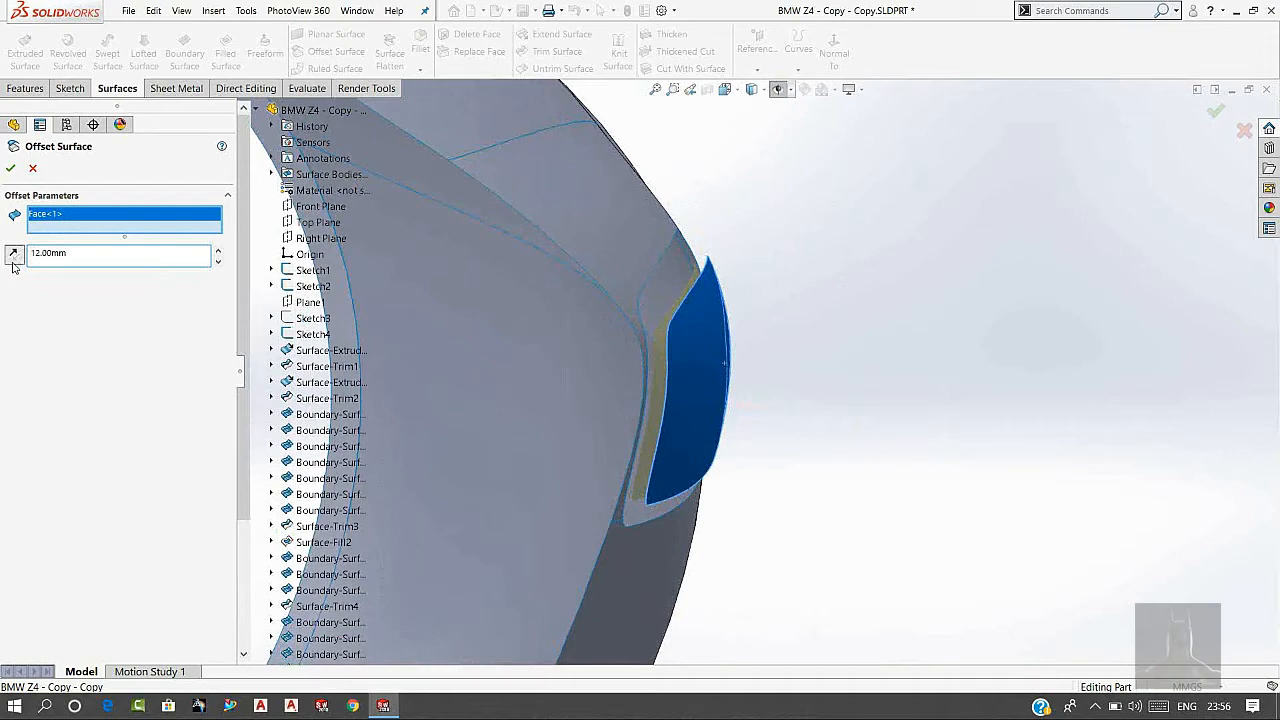
{"action": "left_click", "coordinate": [12, 169]}
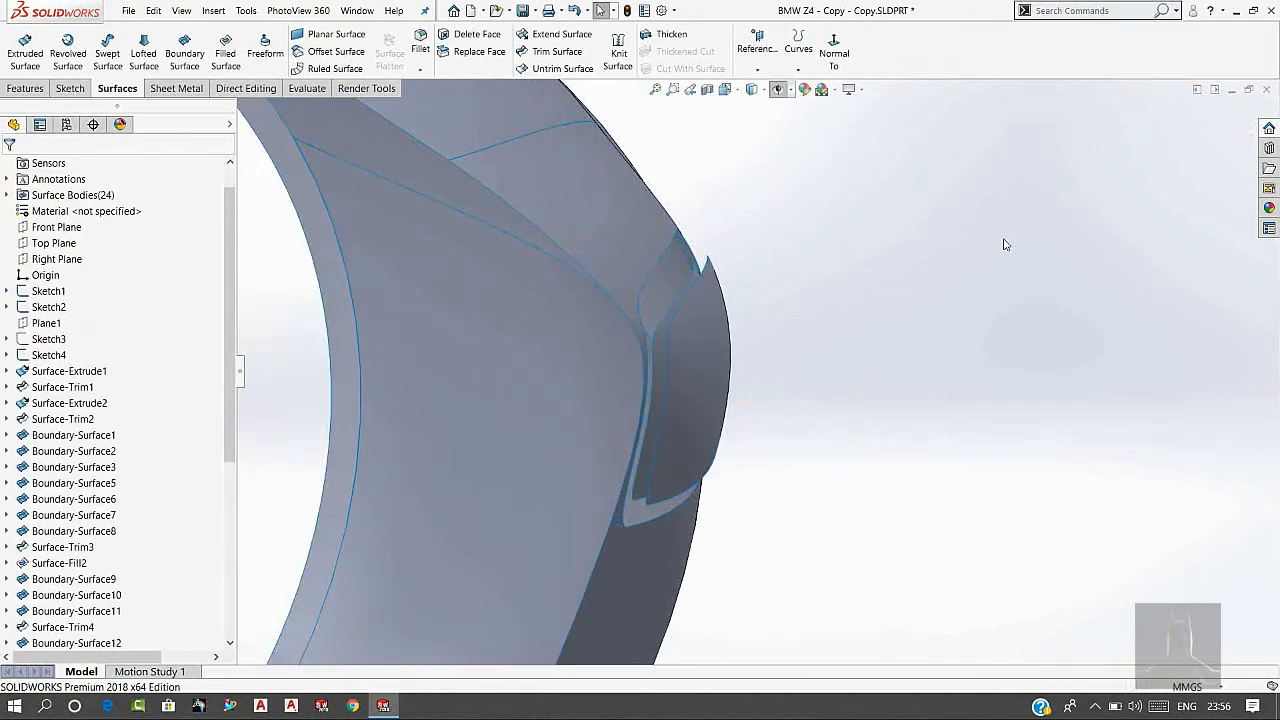
Hide the outer grille surface in front of the new inner offset surface.
{"action": "left_click", "coordinate": [682, 375]}
{"action": "left_click", "coordinate": [742, 330]}
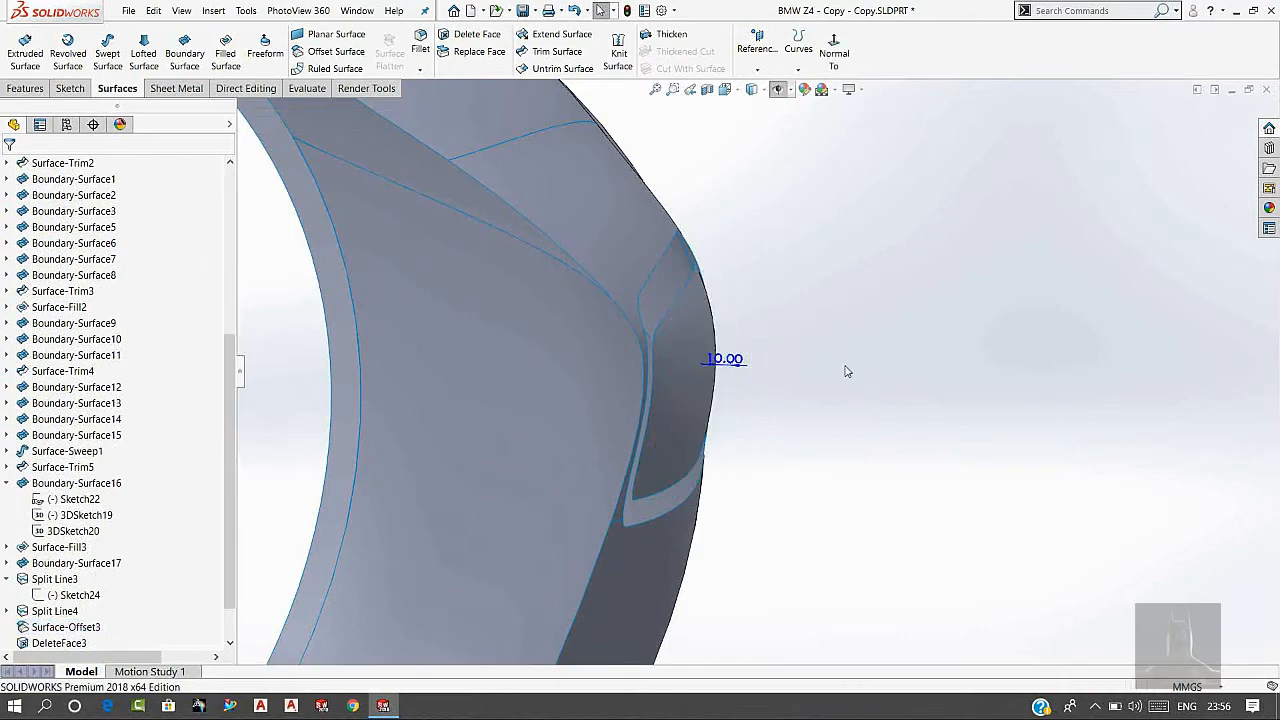
{"action": "middle_click_drag", "start_coordinate": [849, 363], "coordinate": [824, 320]}
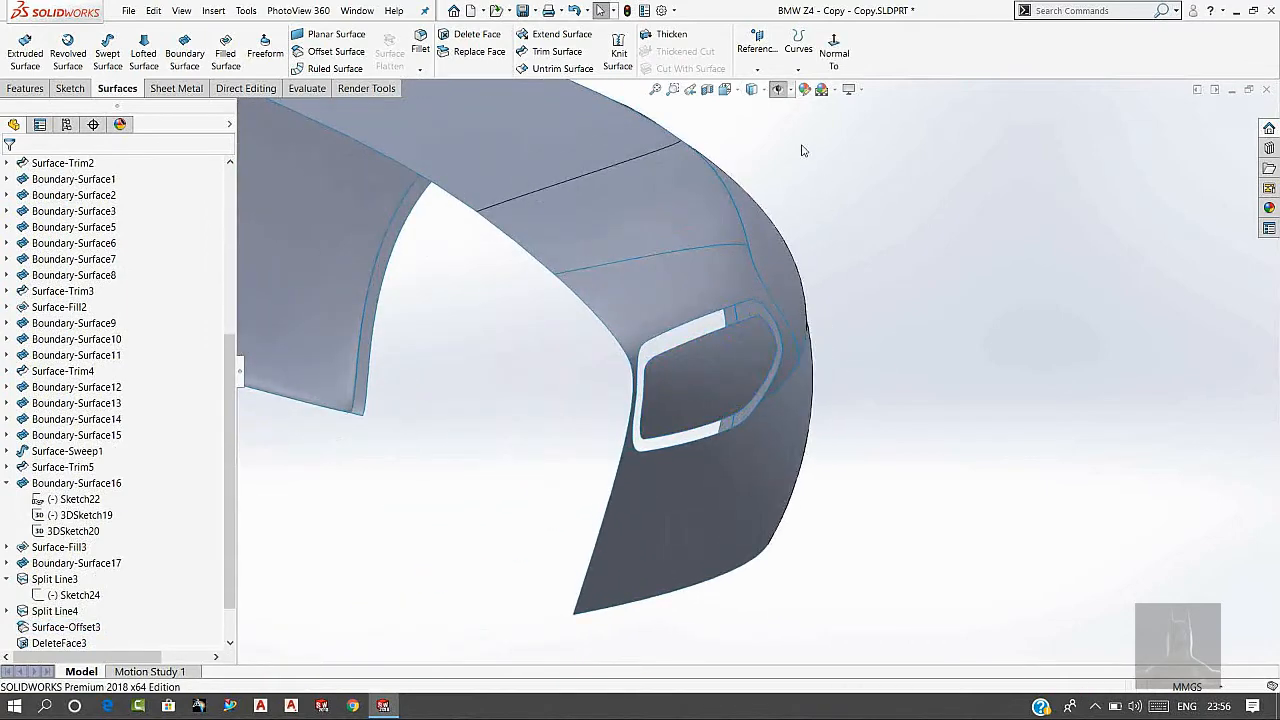
Turn the display of the blueprint sketch pictures back on and hide the front-view picture in Sketch2.
{"action": "left_click", "coordinate": [779, 90]}
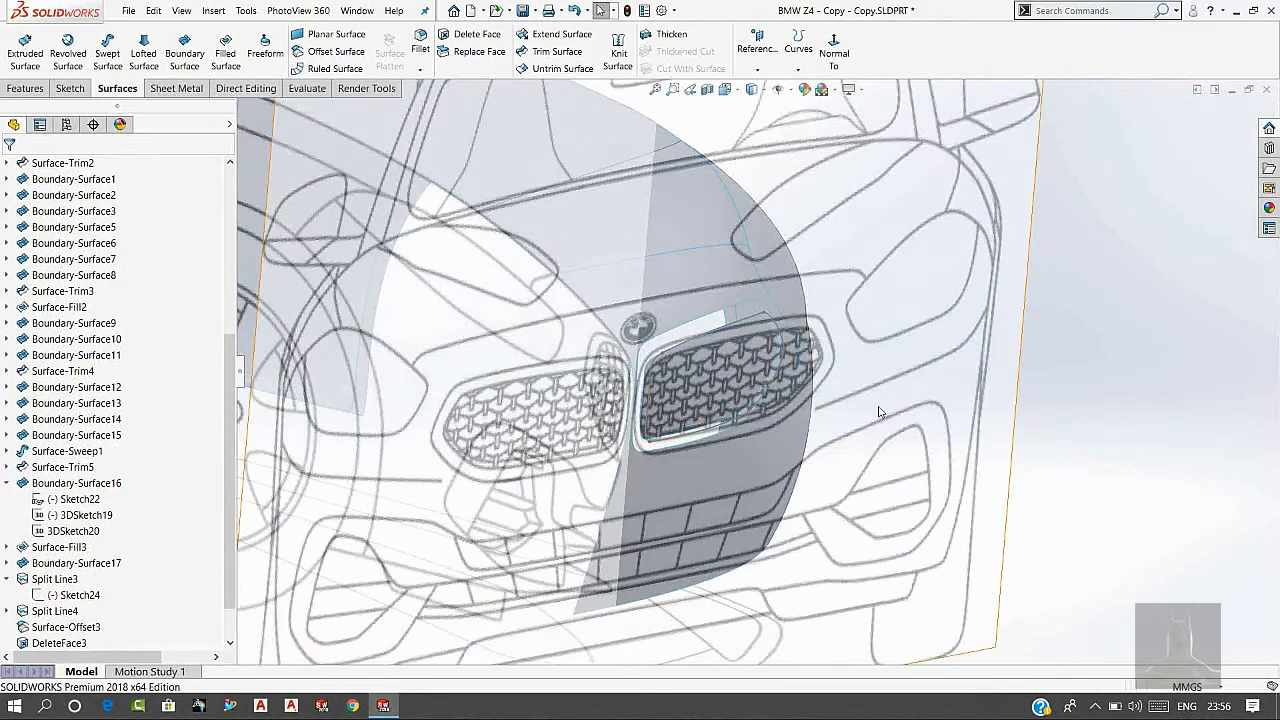
{"action": "scroll", "coordinate": [880, 411], "scroll_direction": "up", "scroll_amount": 3}
{"action": "mouse_move", "coordinate": [880, 411]}
{"action": "middle_mouse_down"}
{"action": "mouse_move", "coordinate": [835, 344]}
{"action": "mouse_move", "coordinate": [729, 411]}
{"action": "middle_mouse_up"}
{"action": "scroll", "coordinate": [729, 411], "scroll_direction": "up", "scroll_amount": 3}
{"action": "scroll", "coordinate": [310, 388], "scroll_direction": "down", "scroll_amount": 4}
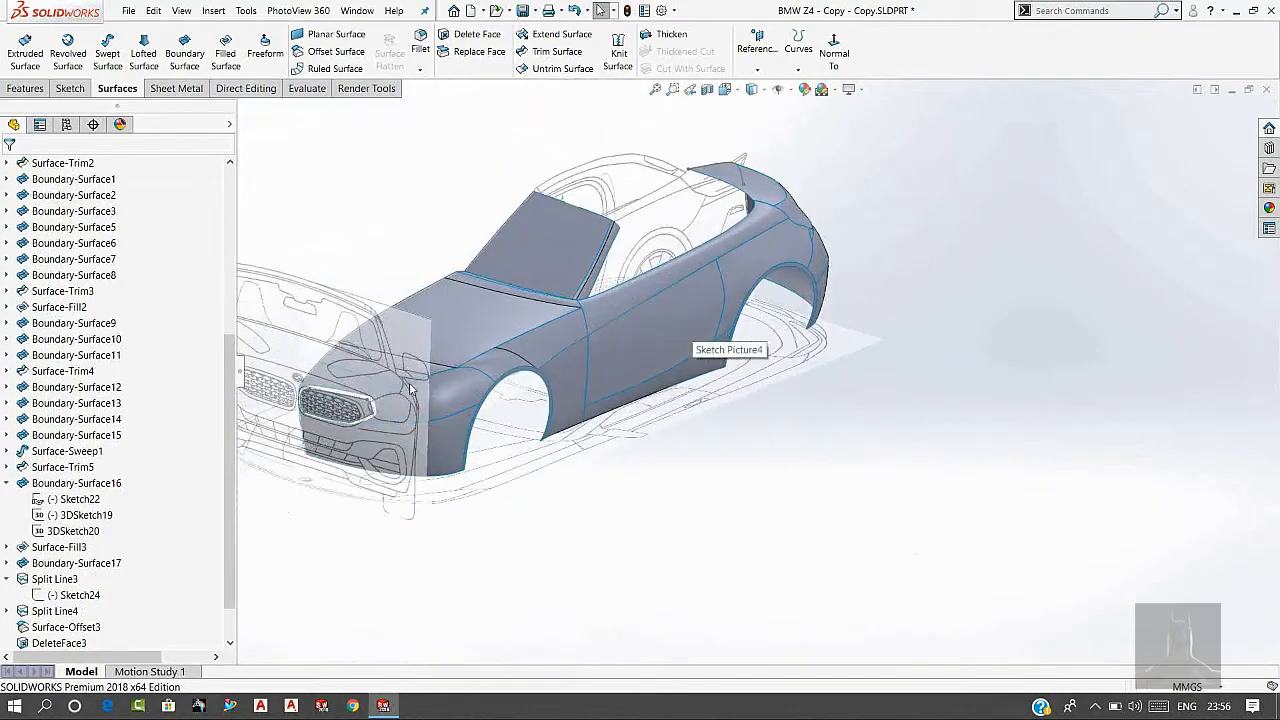
{"action": "scroll", "coordinate": [309, 388], "scroll_direction": "down", "scroll_amount": 2}
{"action": "mouse_move", "coordinate": [330, 383]}
{"action": "middle_mouse_down"}
{"action": "mouse_move", "coordinate": [286, 362]}
{"action": "mouse_move", "coordinate": [260, 411]}
{"action": "mouse_move", "coordinate": [272, 420]}
{"action": "mouse_move", "coordinate": [300, 386]}
{"action": "middle_mouse_up"}
{"action": "scroll", "coordinate": [60, 266], "scroll_direction": "up", "scroll_amount": 6}
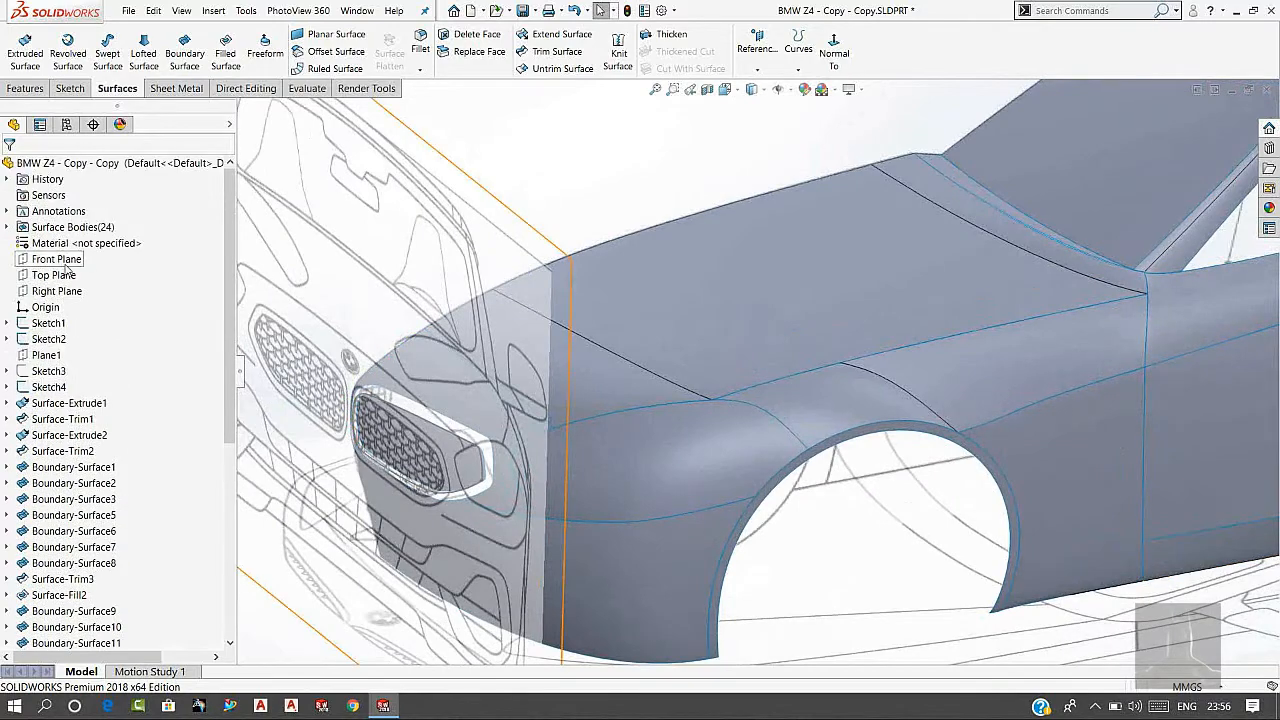
{"action": "left_click", "coordinate": [46, 340]}
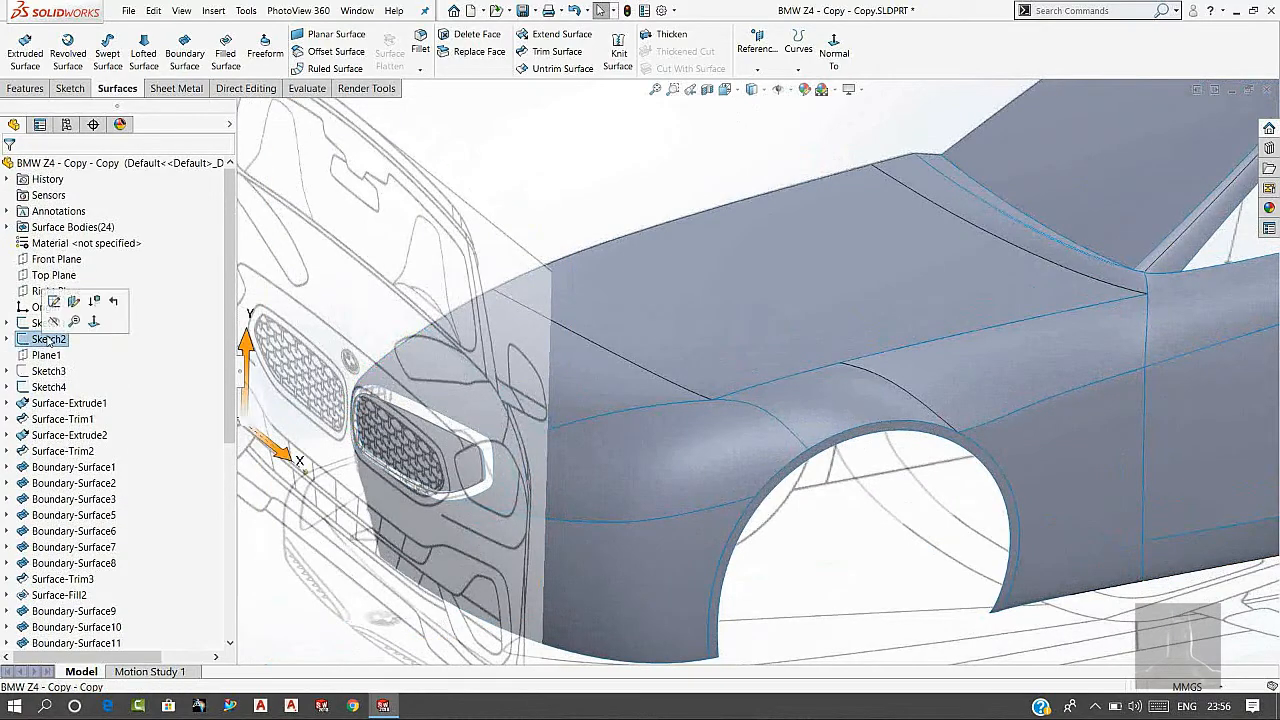
{"action": "left_click", "coordinate": [54, 322]}
{"action": "mouse_move", "coordinate": [474, 257]}
{"action": "middle_mouse_down"}
{"action": "mouse_move", "coordinate": [500, 223]}
{"action": "mouse_move", "coordinate": [562, 238]}
{"action": "middle_mouse_up"}
{"action": "scroll", "coordinate": [818, 355], "scroll_direction": "down", "scroll_amount": 5}
{"action": "middle_click_drag", "start_coordinate": [732, 335], "coordinate": [666, 319]}
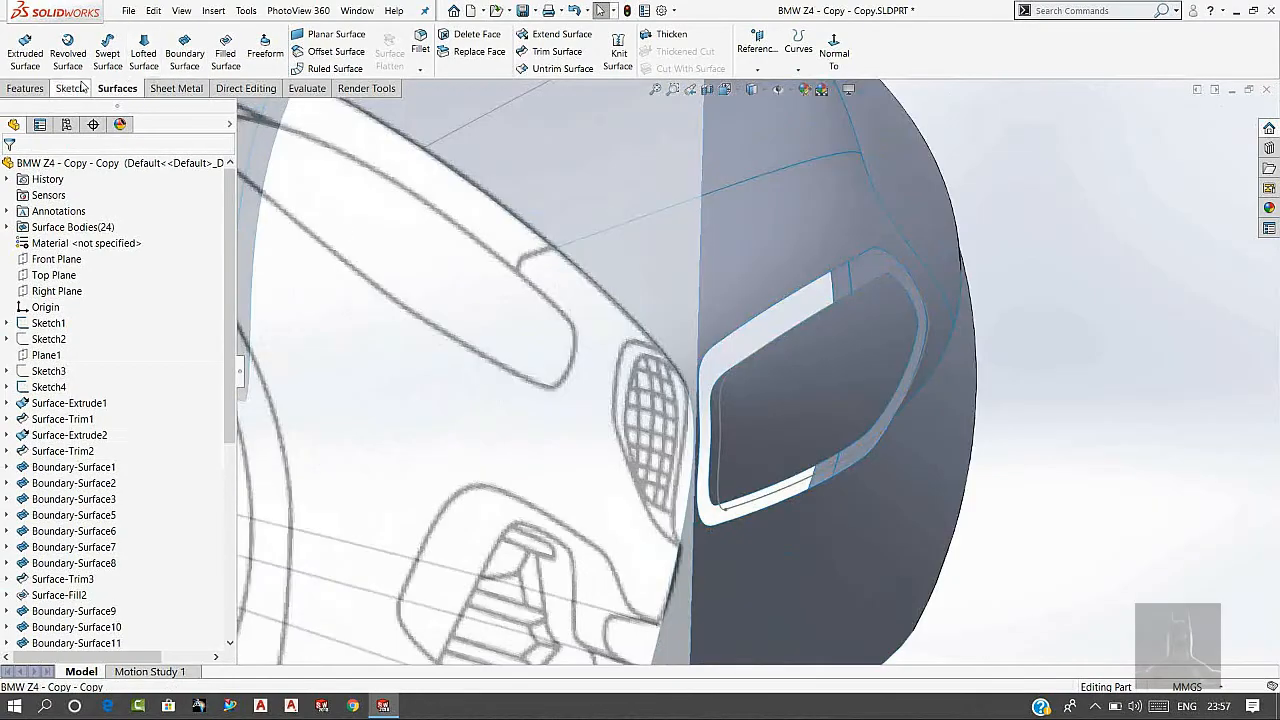
Start a 3D sketch and draw a short two-point spline from the grille opening's edge to the inner outline, at the side nearest the car's centre.
{"action": "left_click", "coordinate": [80, 88]}
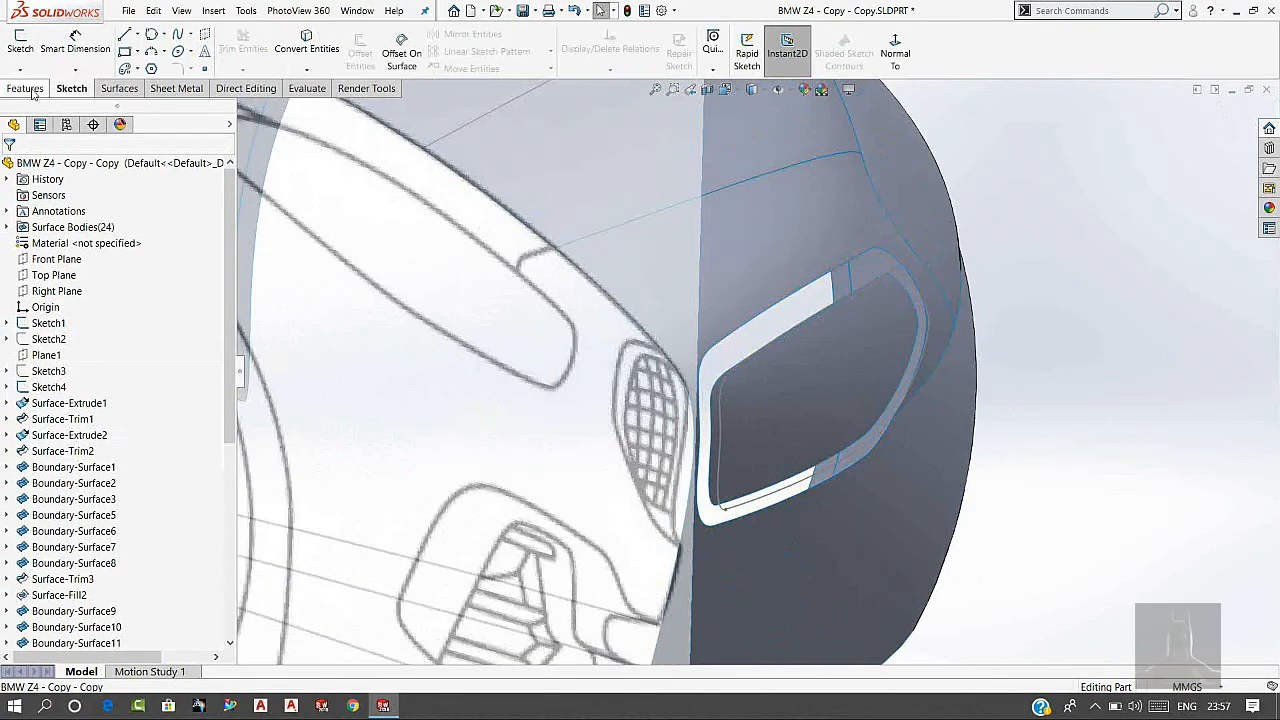
{"action": "left_click", "coordinate": [19, 72]}
{"action": "left_click", "coordinate": [45, 101]}
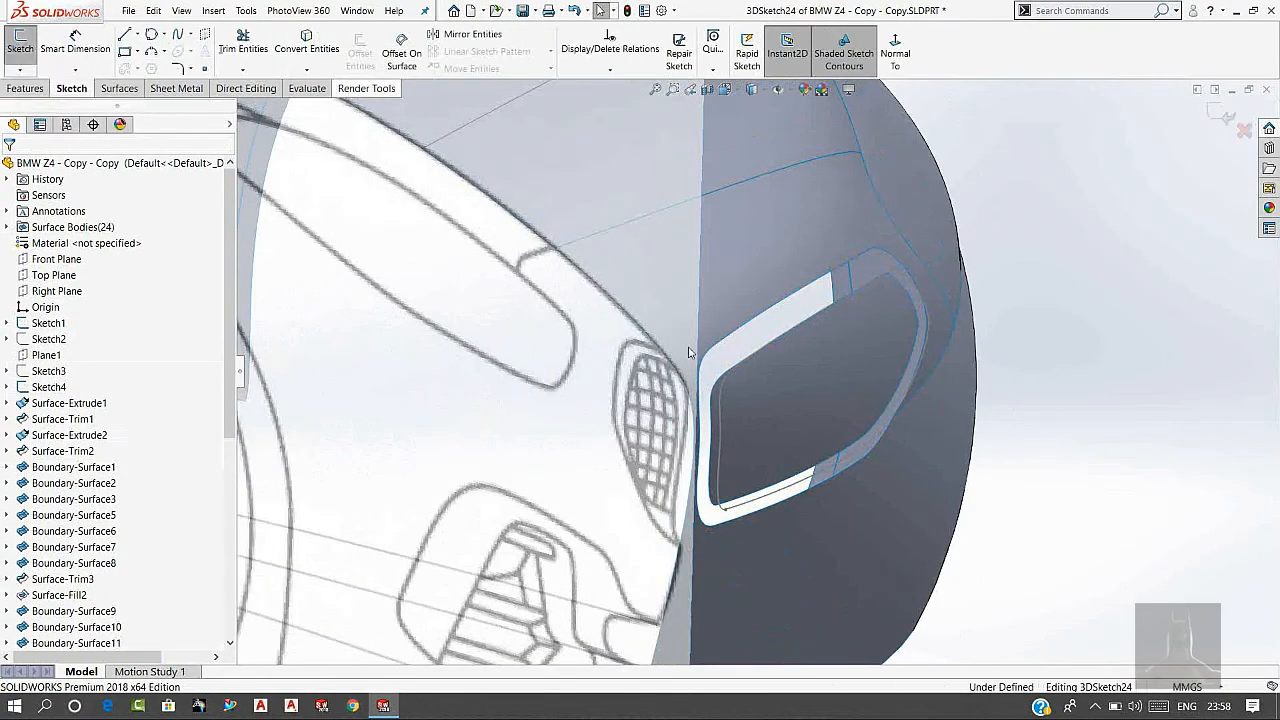
{"action": "scroll", "coordinate": [749, 400], "scroll_direction": "up", "scroll_amount": 3}
{"action": "middle_click_drag", "start_coordinate": [749, 414], "coordinate": [689, 391]}
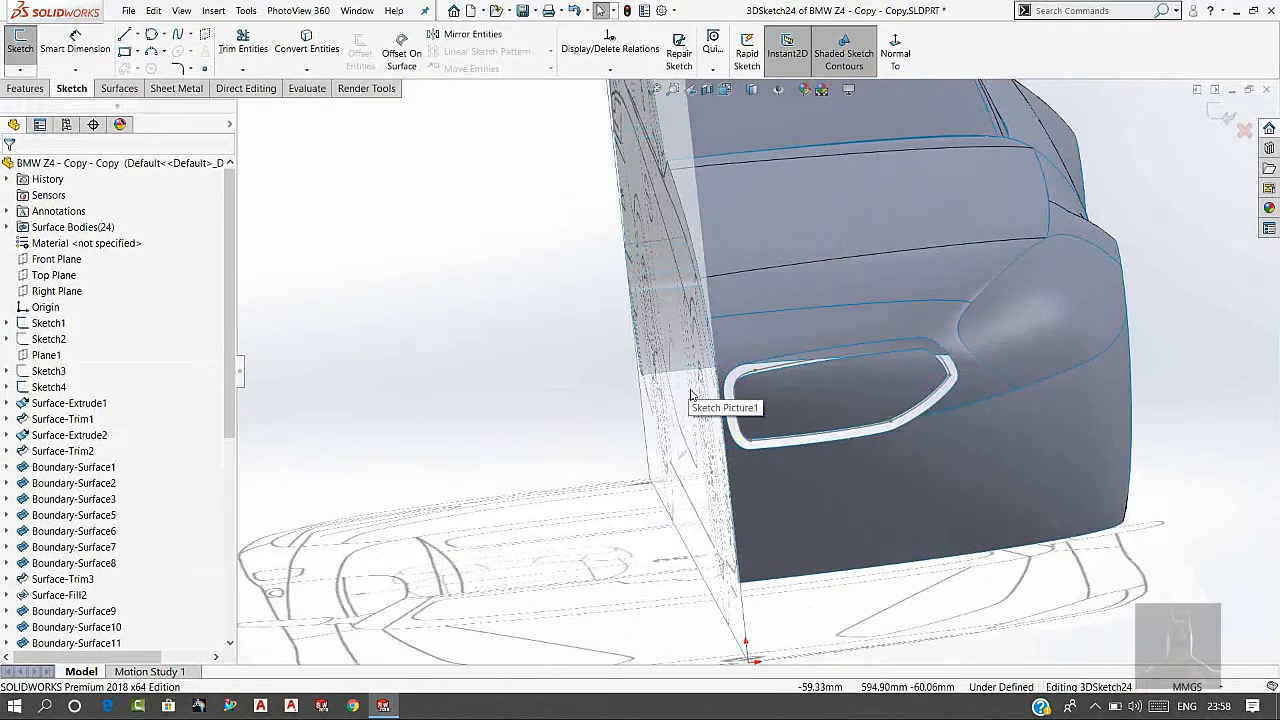
{"action": "key", "text": "space"}
{"action": "left_click", "coordinate": [690, 398]}
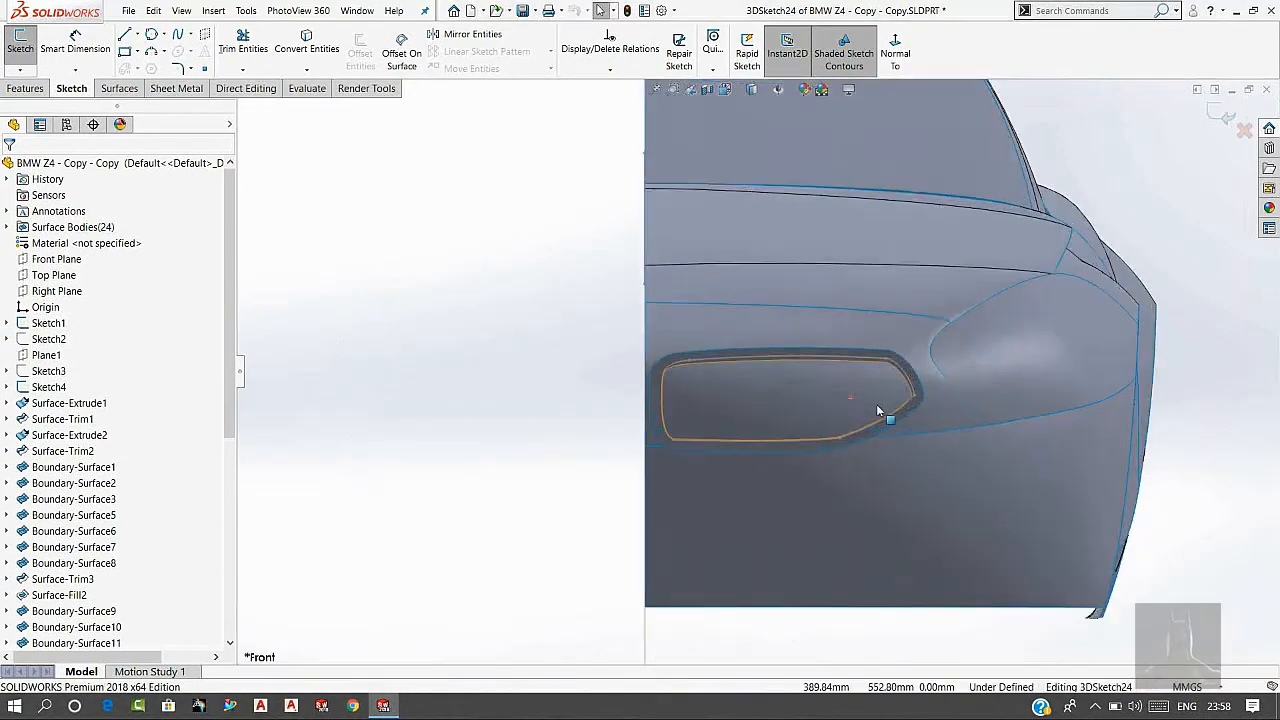
{"action": "scroll", "coordinate": [876, 404], "scroll_direction": "down", "scroll_amount": 5}
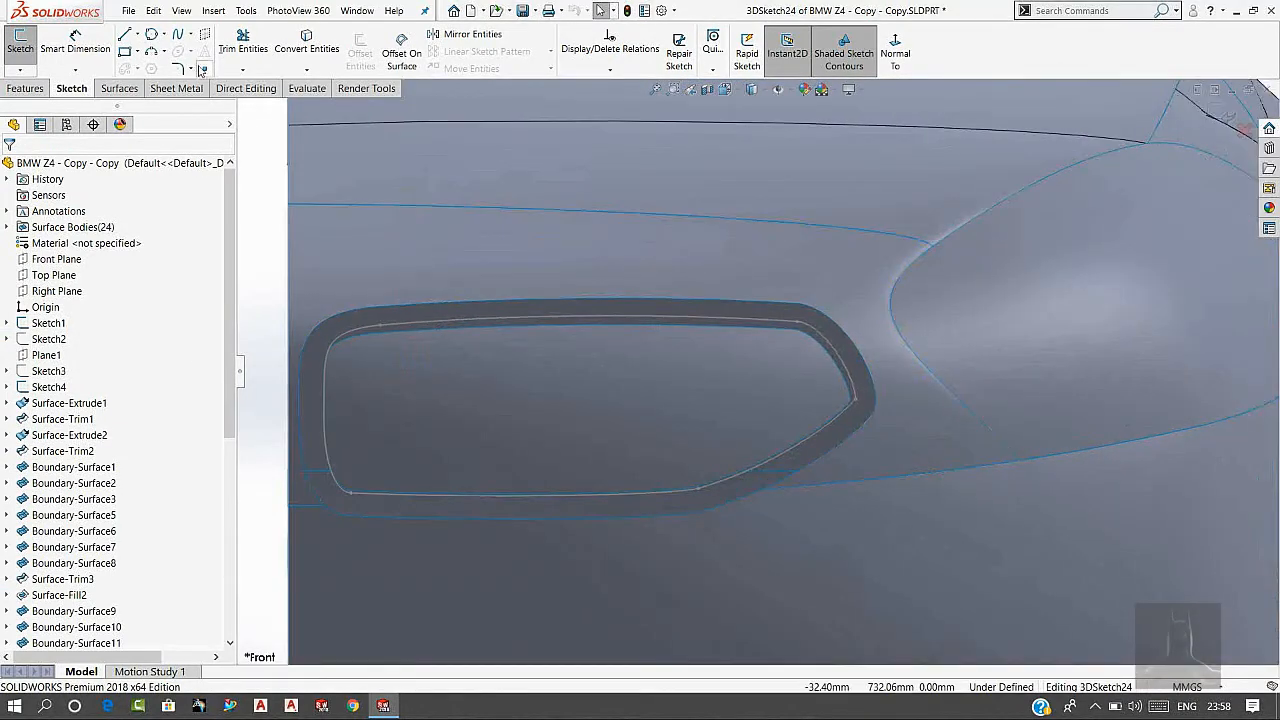
{"action": "left_click", "coordinate": [179, 36]}
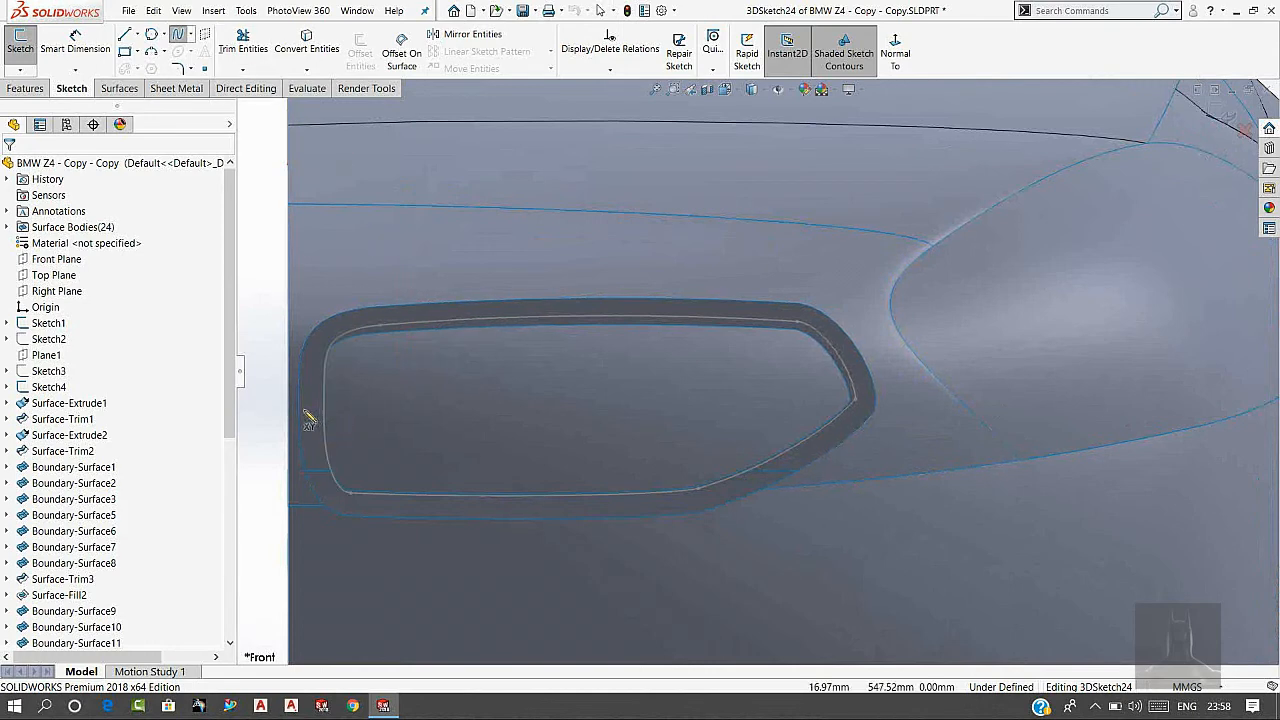
{"action": "left_click_drag", "start_coordinate": [302, 416], "coordinate": [325, 412]}
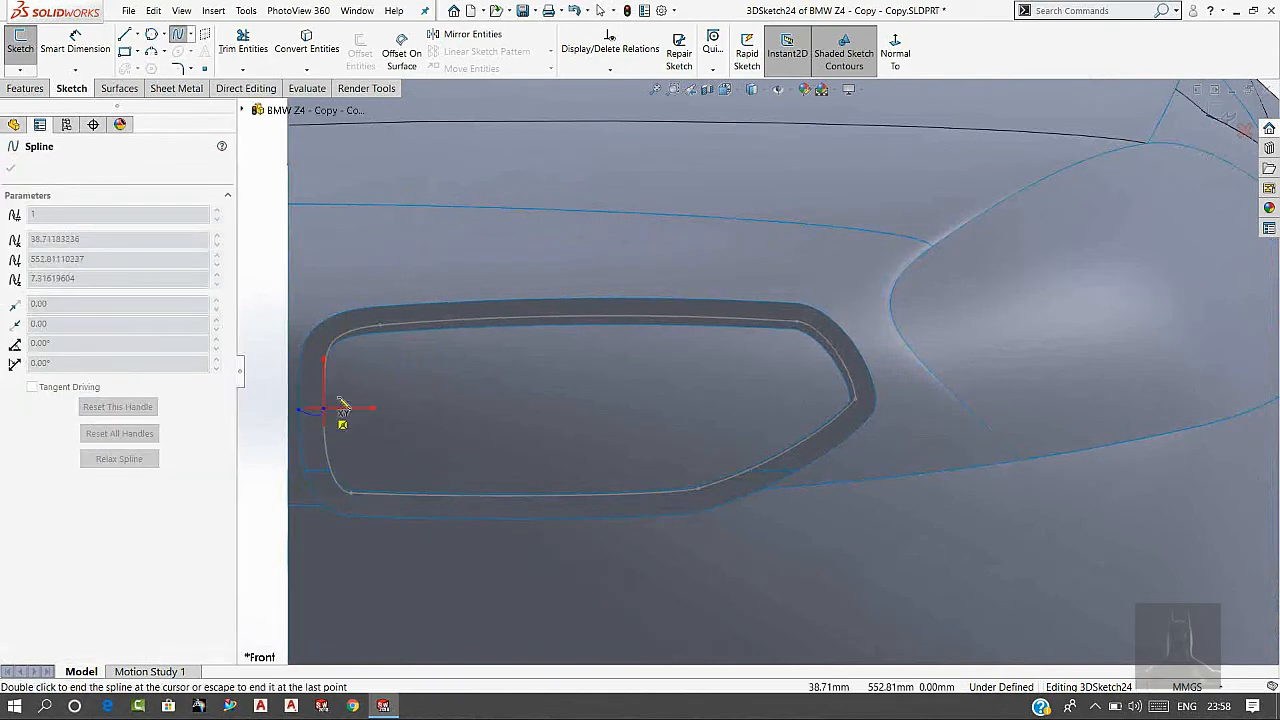
{"action": "right_click", "coordinate": [330, 410]}
{"action": "left_click", "coordinate": [300, 397]}
Draw a second short spline from the inner outline's pointed outboard corner to the grille opening's outer edge.
{"action": "scroll", "coordinate": [924, 375], "scroll_direction": "down", "scroll_amount": 3}
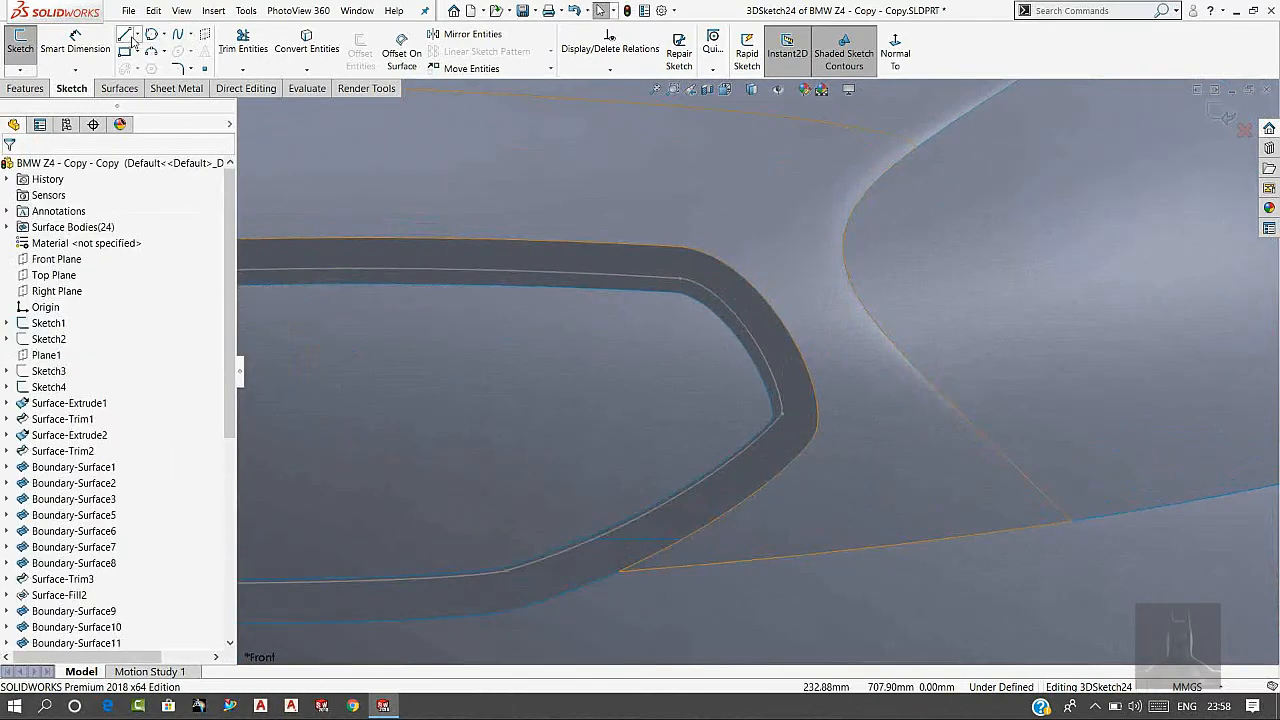
{"action": "left_click", "coordinate": [178, 34]}
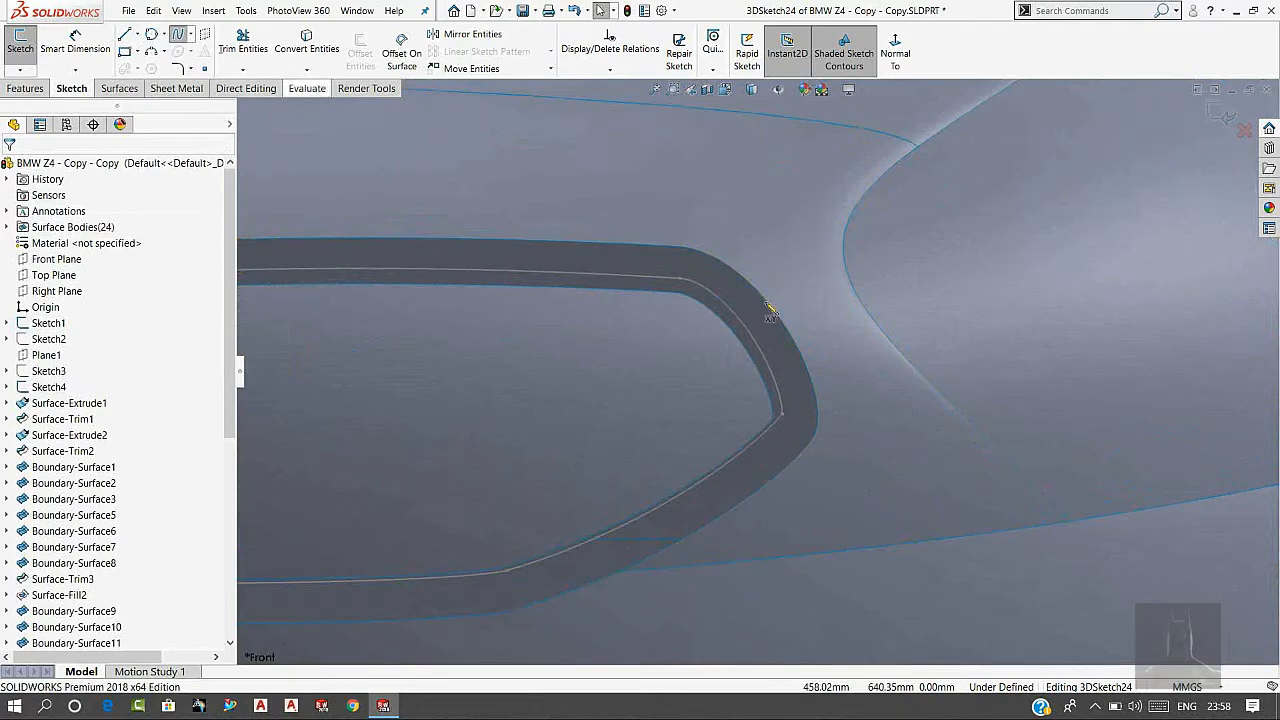
{"action": "left_click", "coordinate": [783, 415]}
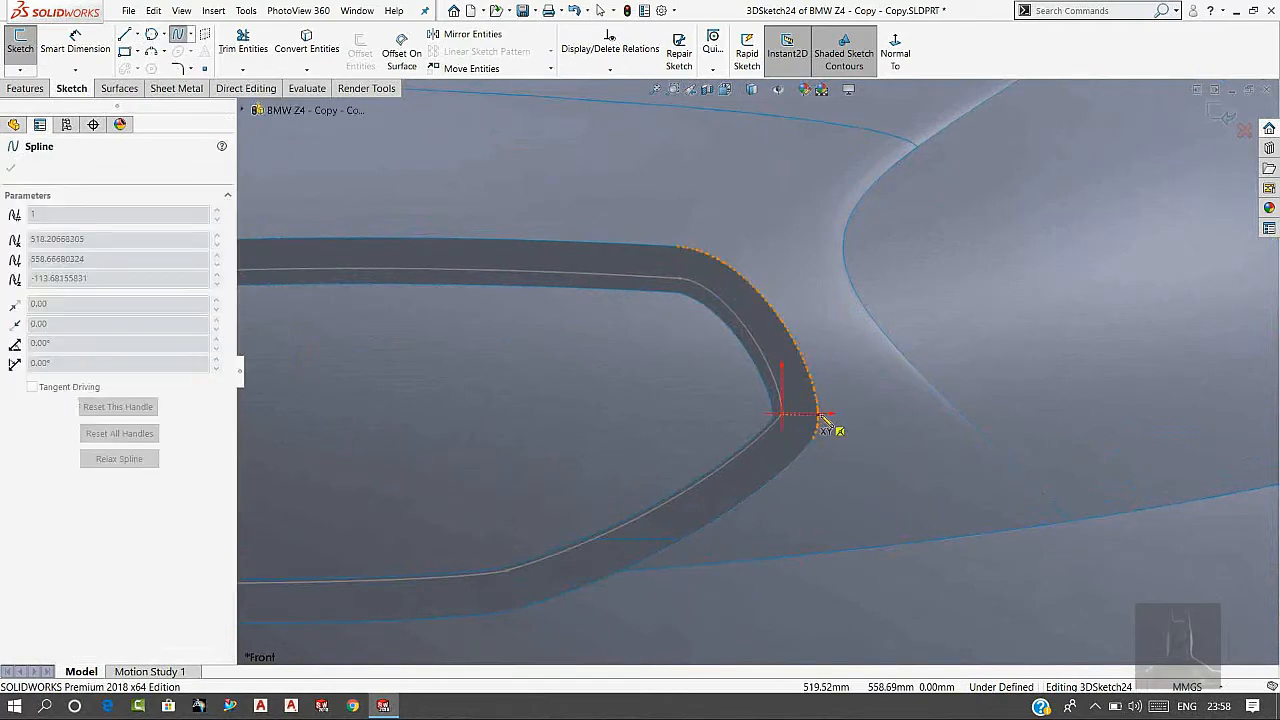
{"action": "left_click", "coordinate": [820, 415]}
{"action": "double_click", "coordinate": [824, 346]}
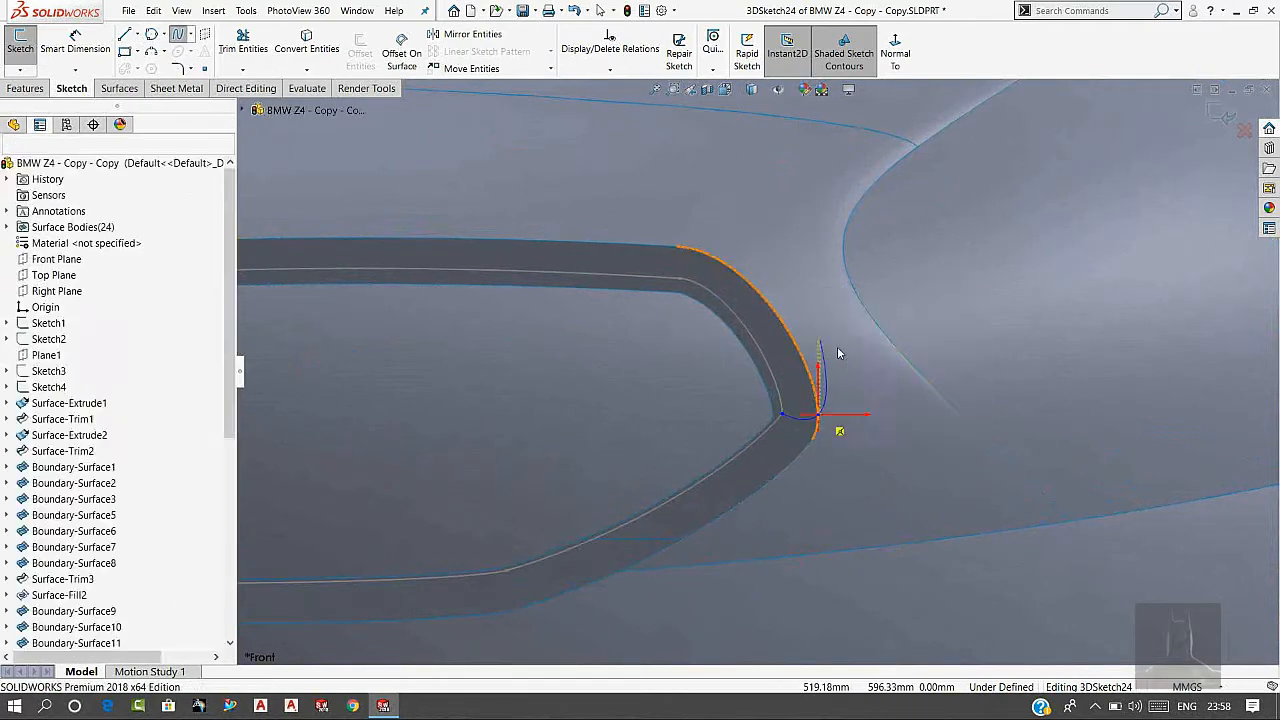
Try to make the outboard connecting spline tangent to the grille opening's edge, and undo the relation.
{"action": "scroll", "coordinate": [828, 422], "scroll_direction": "up", "scroll_amount": 5}
{"action": "middle_click_drag", "start_coordinate": [836, 423], "coordinate": [822, 450]}
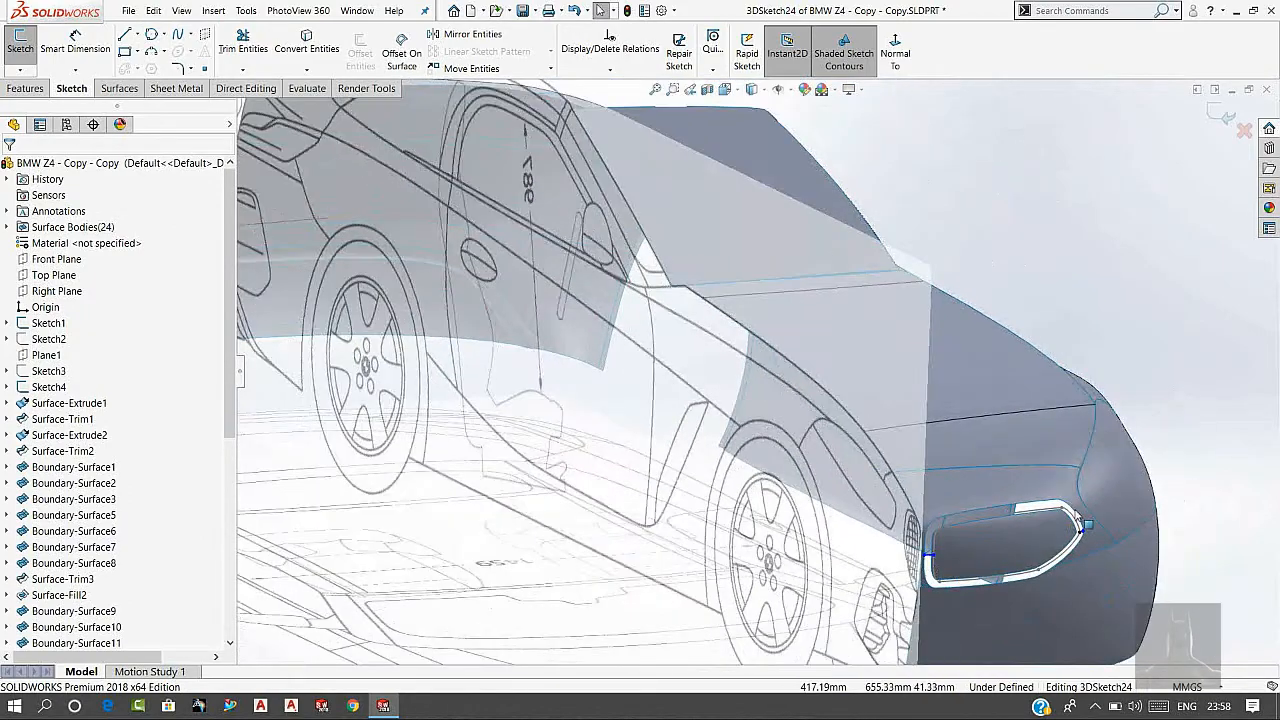
{"action": "scroll", "coordinate": [1000, 422], "scroll_direction": "up", "scroll_amount": 3}
{"action": "scroll", "coordinate": [921, 425], "scroll_direction": "down", "scroll_amount": 5}
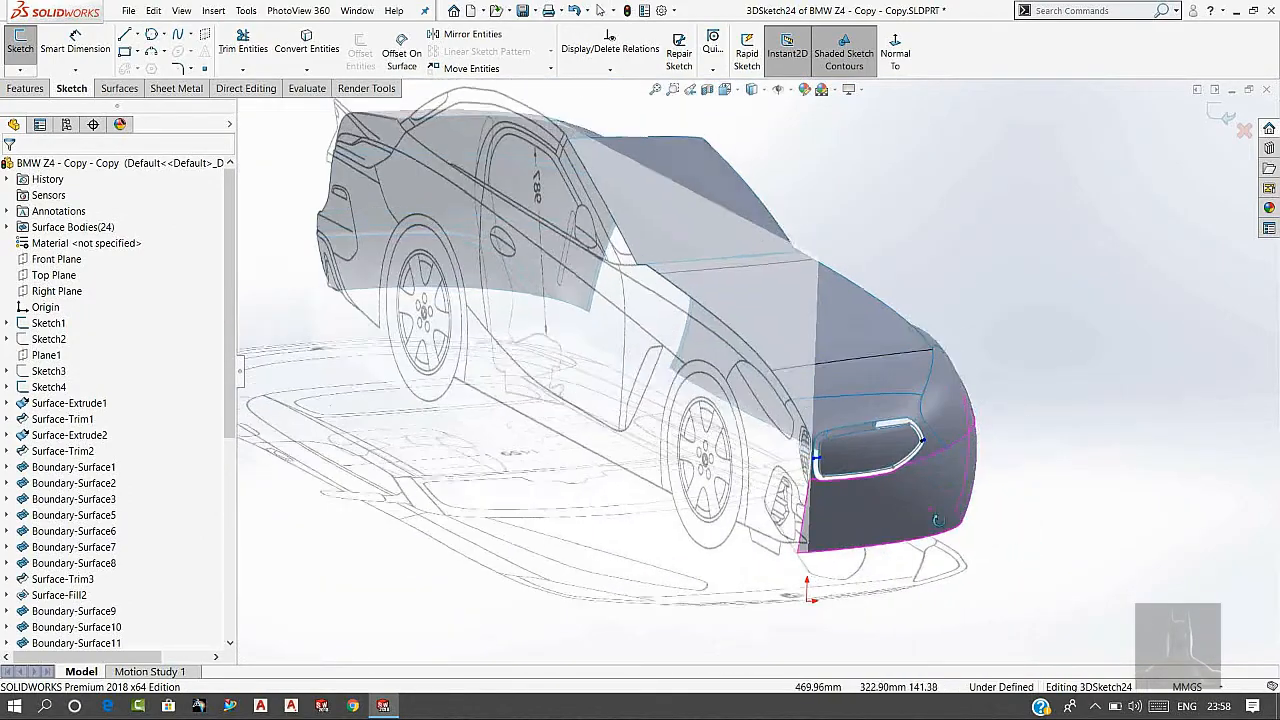
{"action": "scroll", "coordinate": [832, 430], "scroll_direction": "down", "scroll_amount": 6}
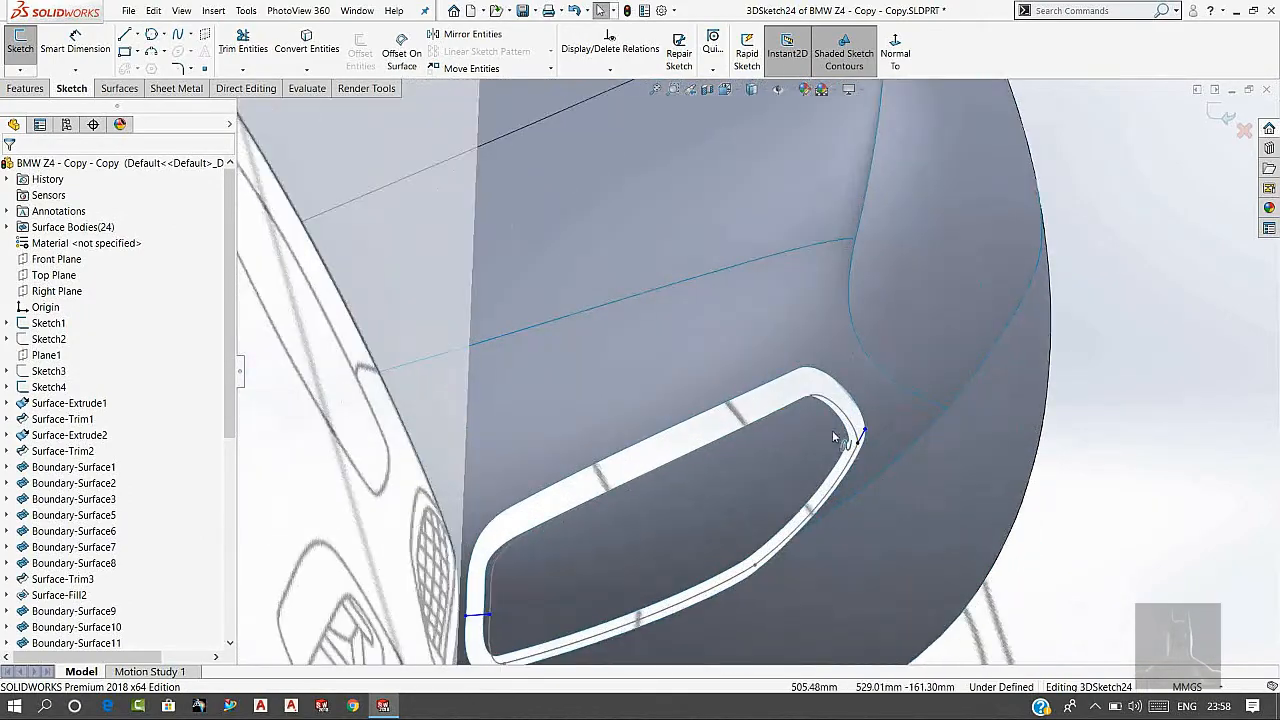
{"action": "scroll", "coordinate": [860, 440], "scroll_direction": "down", "scroll_amount": 5}
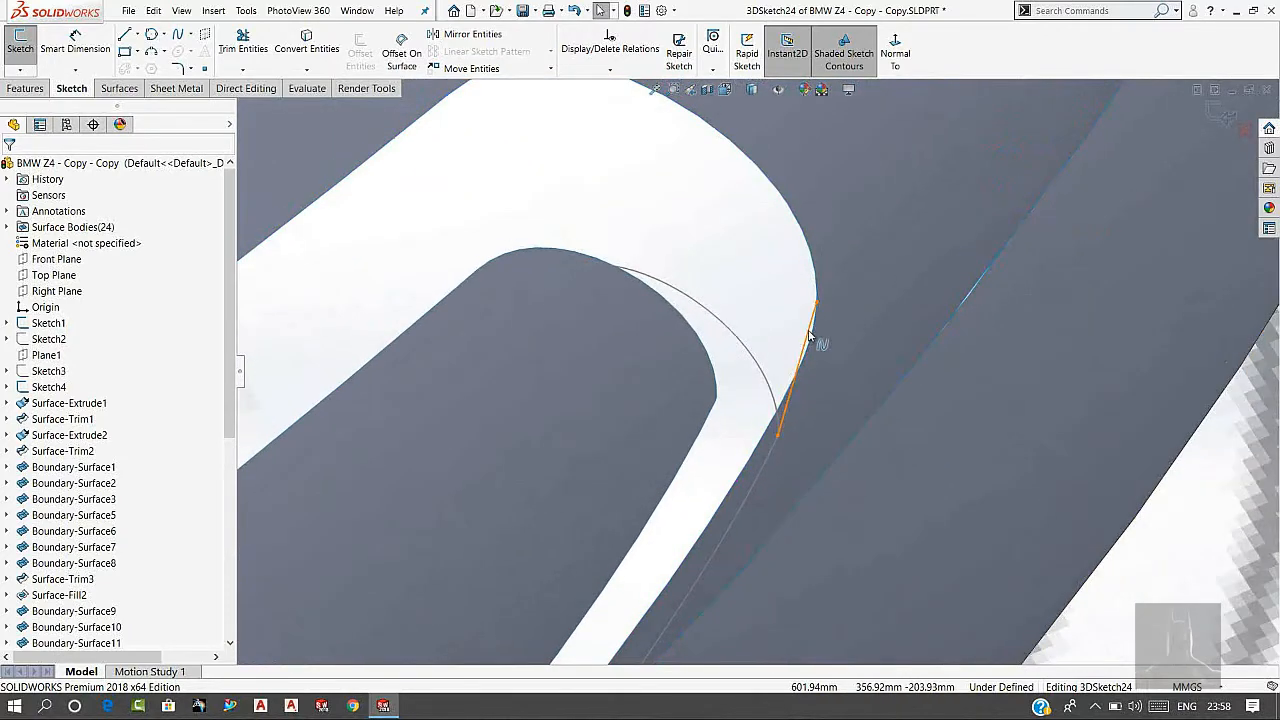
{"action": "left_click", "coordinate": [810, 318]}
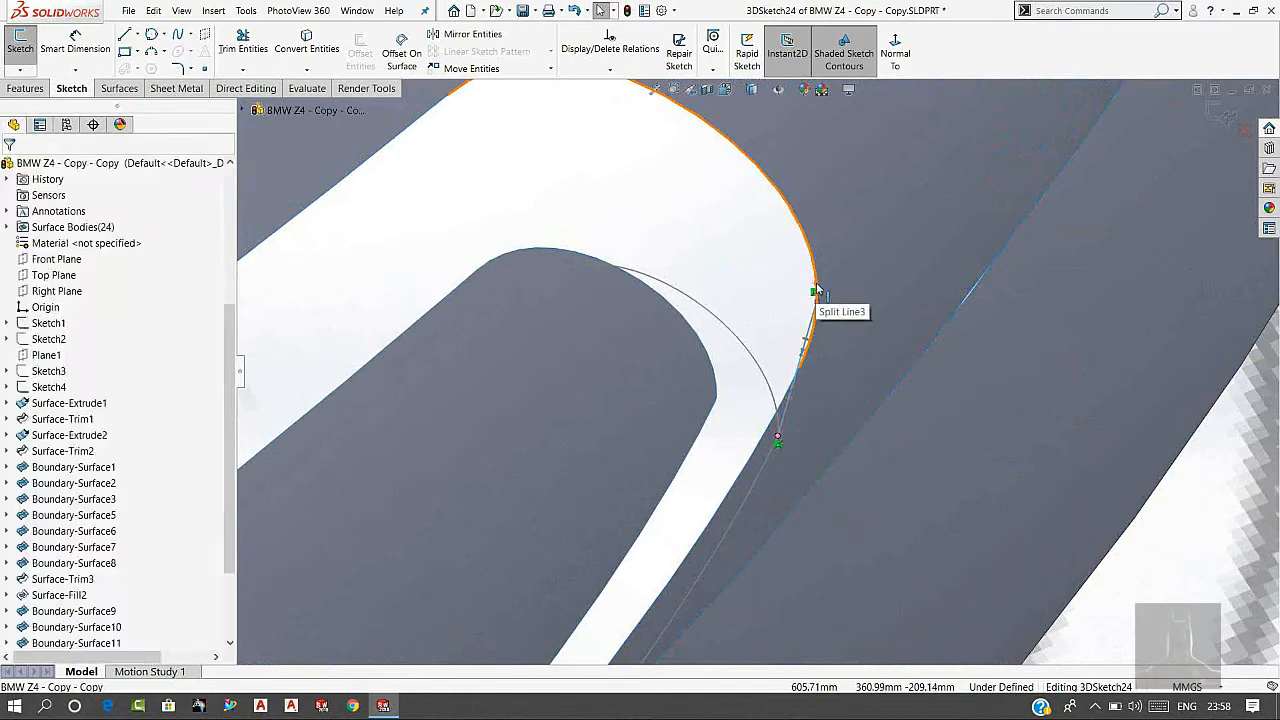
{"action": "left_click", "coordinate": [818, 292], "text": "ctrl"}
{"action": "left_click", "coordinate": [855, 223]}
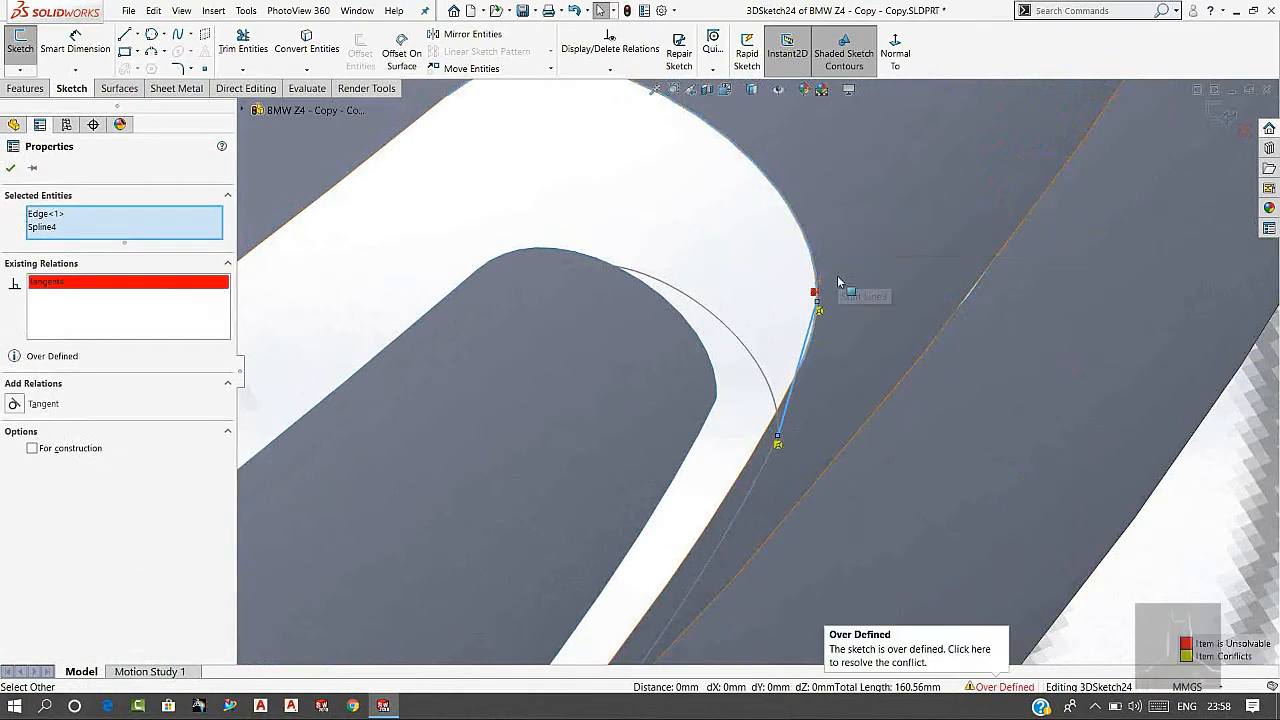
{"action": "key", "text": "ctrl+z"}
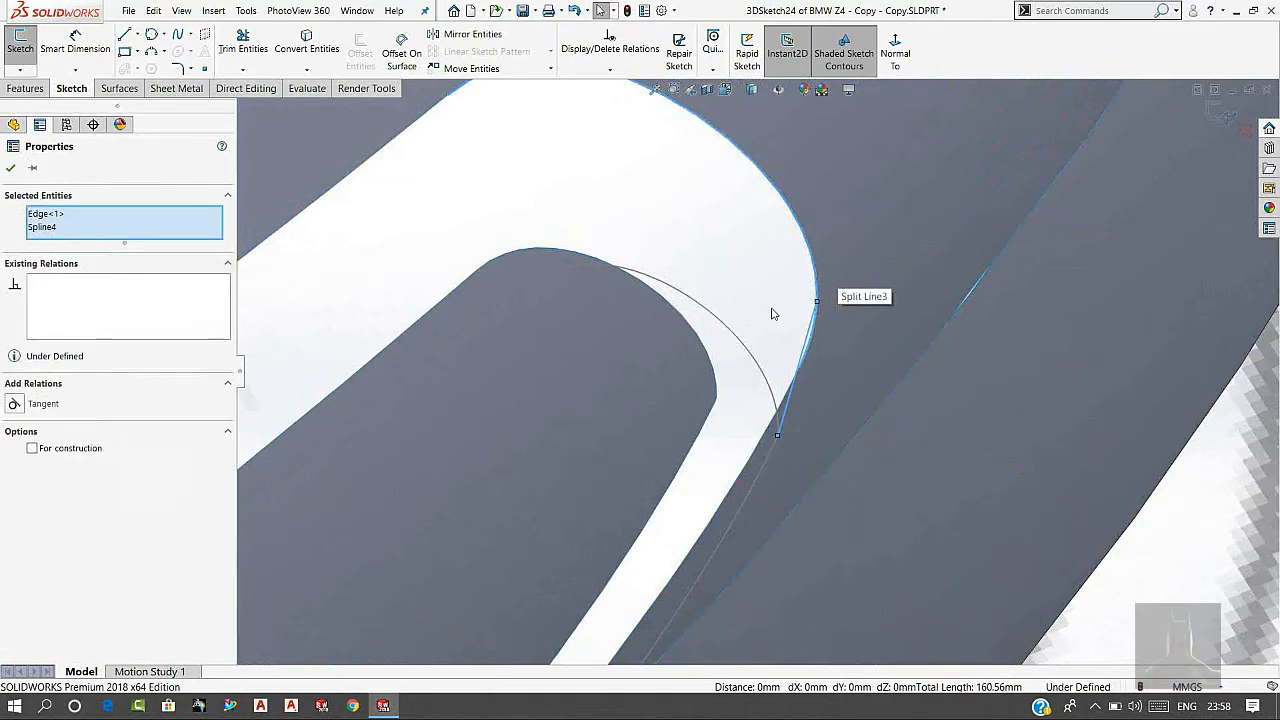
{"action": "key", "text": "Escape"}
{"action": "middle_click_drag", "start_coordinate": [788, 311], "coordinate": [856, 400]}
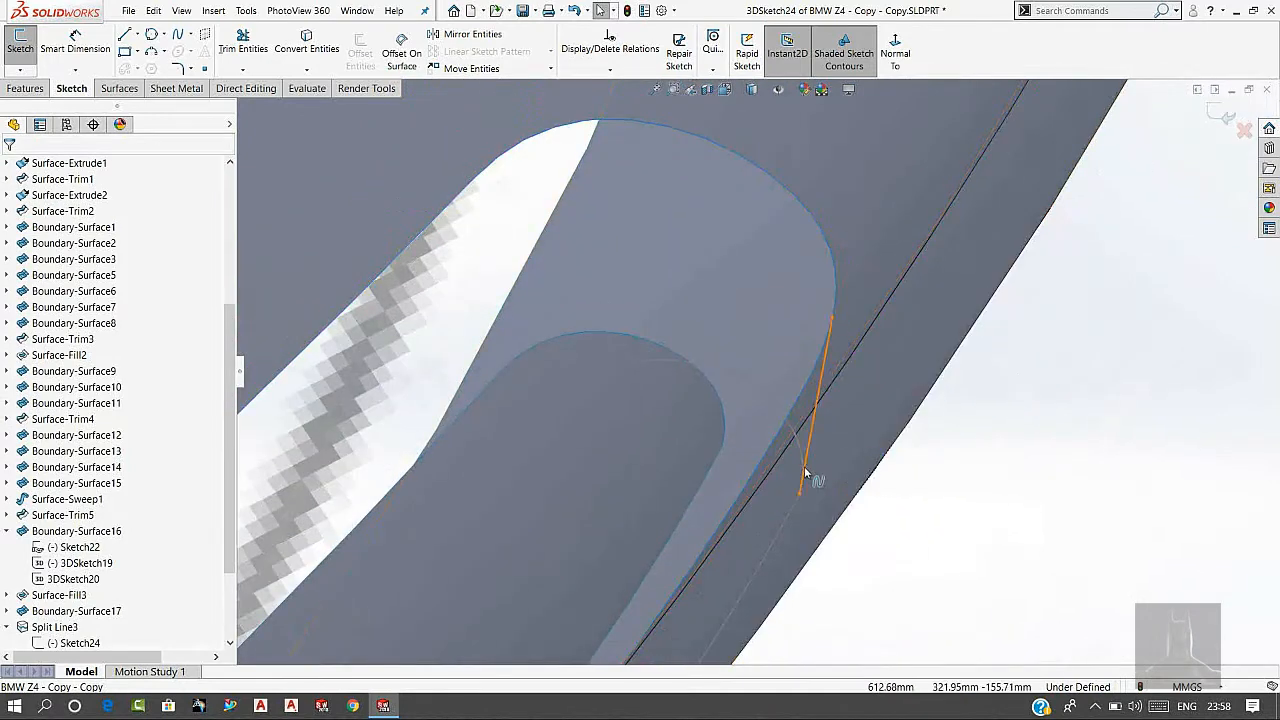
Bend the outboard connecting spline into an outward curve by adjusting the tangency handles at both of its ends.
{"action": "left_click", "coordinate": [826, 395]}
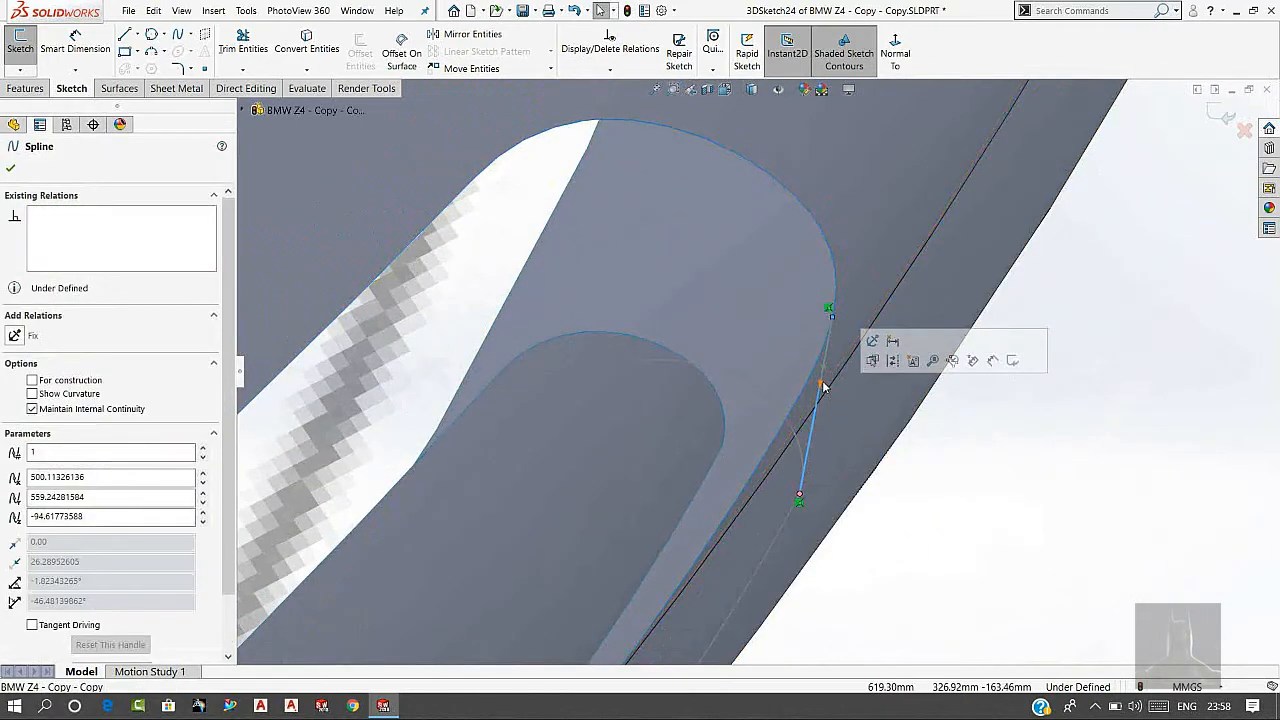
{"action": "left_click_drag", "start_coordinate": [834, 393], "coordinate": [814, 466]}
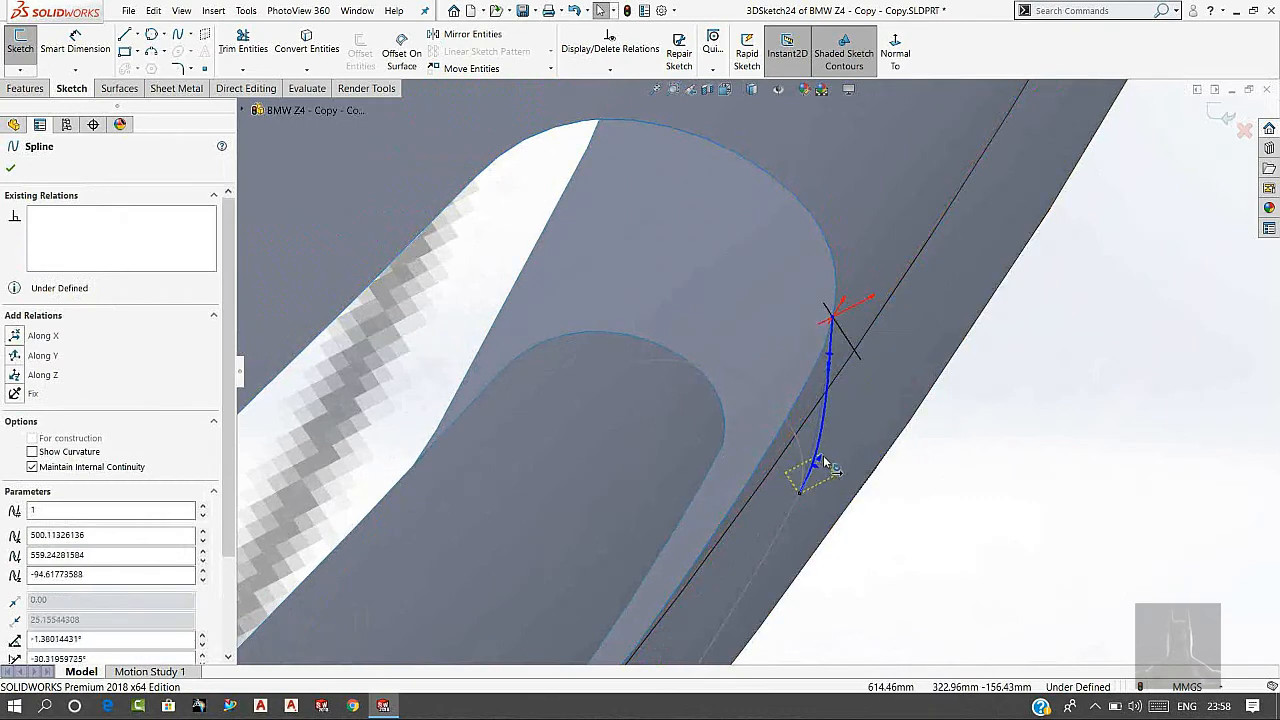
{"action": "left_click", "coordinate": [828, 371]}
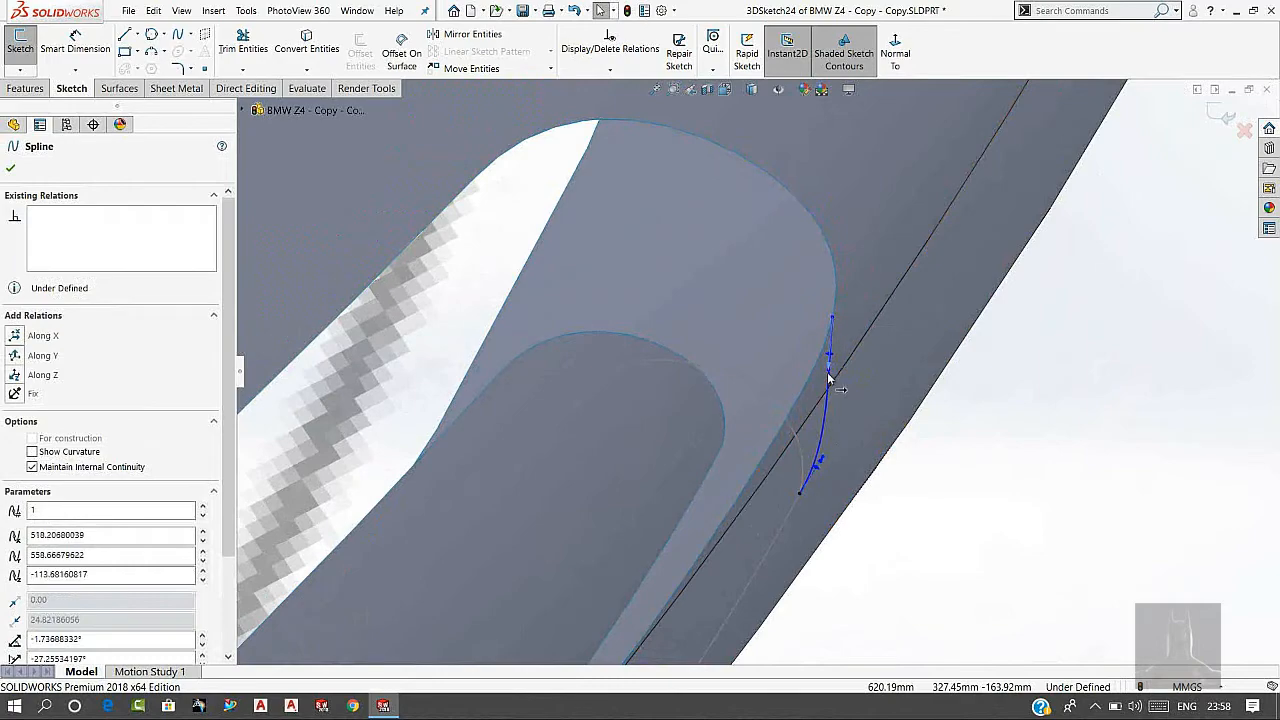
{"action": "scroll", "coordinate": [812, 370], "scroll_direction": "up", "scroll_amount": 8}
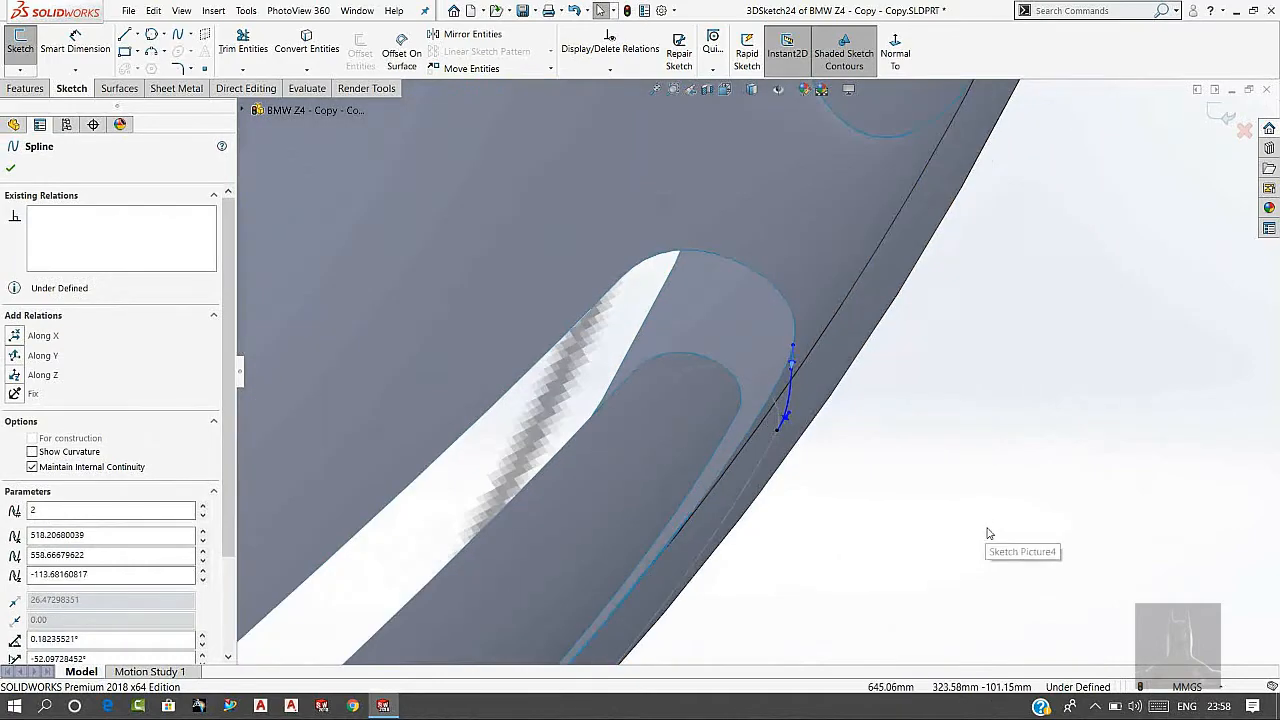
{"action": "key", "text": "Escape"}
Bow the connecting spline nearest the car's centre outward by adjusting its tangency handle at the grille opening's edge.
{"action": "mouse_move", "coordinate": [651, 588]}
{"action": "middle_mouse_down"}
{"action": "mouse_move", "coordinate": [611, 441]}
{"action": "mouse_move", "coordinate": [586, 636]}
{"action": "mouse_move", "coordinate": [640, 440]}
{"action": "middle_mouse_up"}
{"action": "scroll", "coordinate": [611, 441], "scroll_direction": "down", "scroll_amount": 5}
{"action": "scroll", "coordinate": [650, 440], "scroll_direction": "down", "scroll_amount": 3}
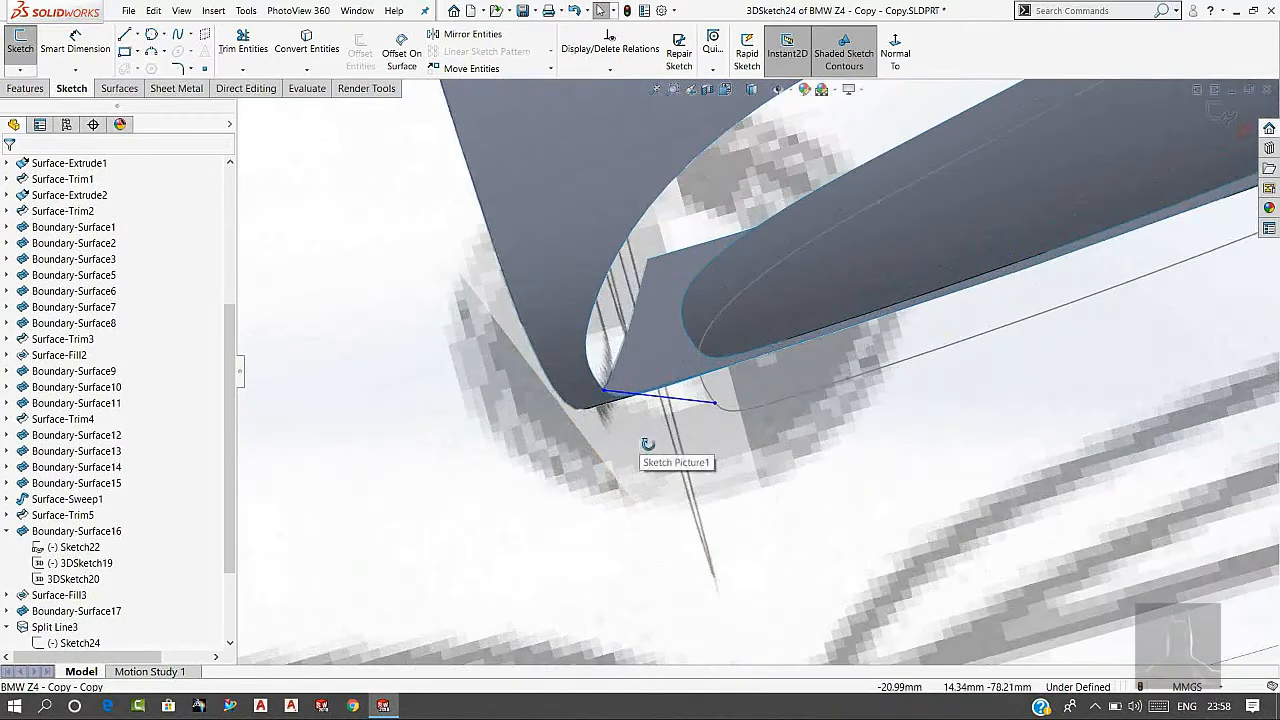
{"action": "left_click", "coordinate": [718, 432]}
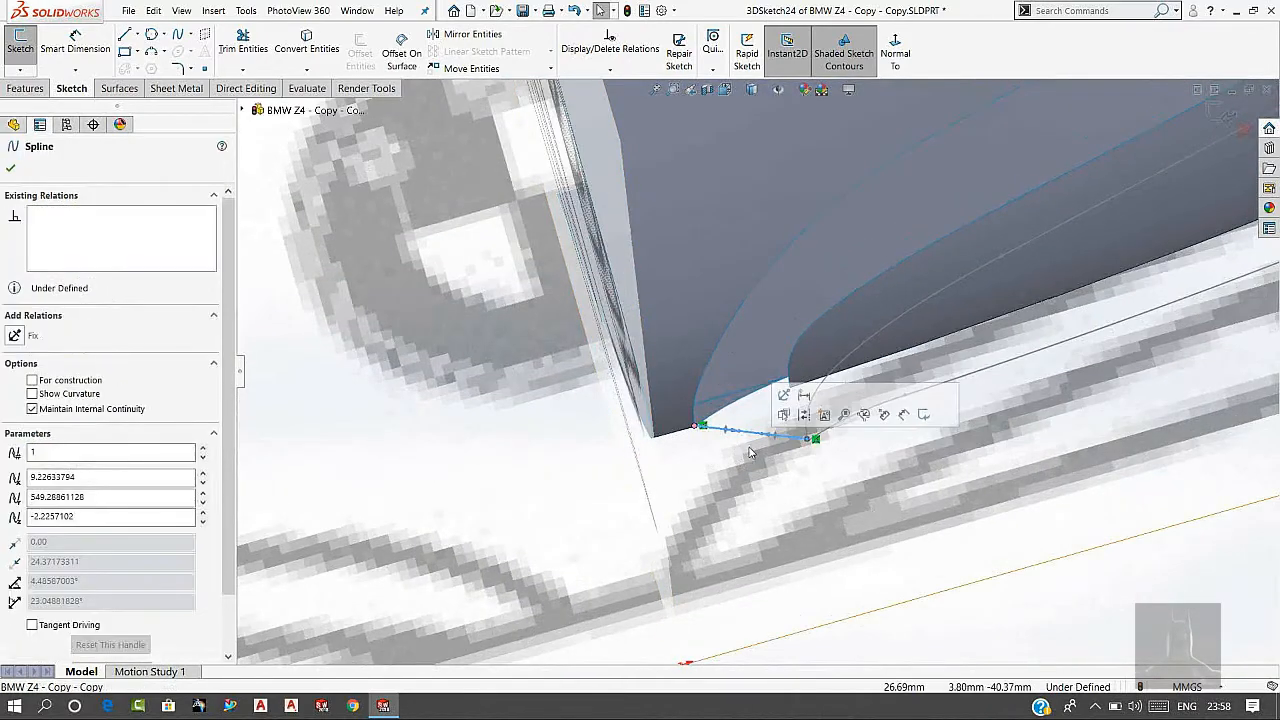
{"action": "left_click_drag", "start_coordinate": [730, 431], "coordinate": [722, 458]}
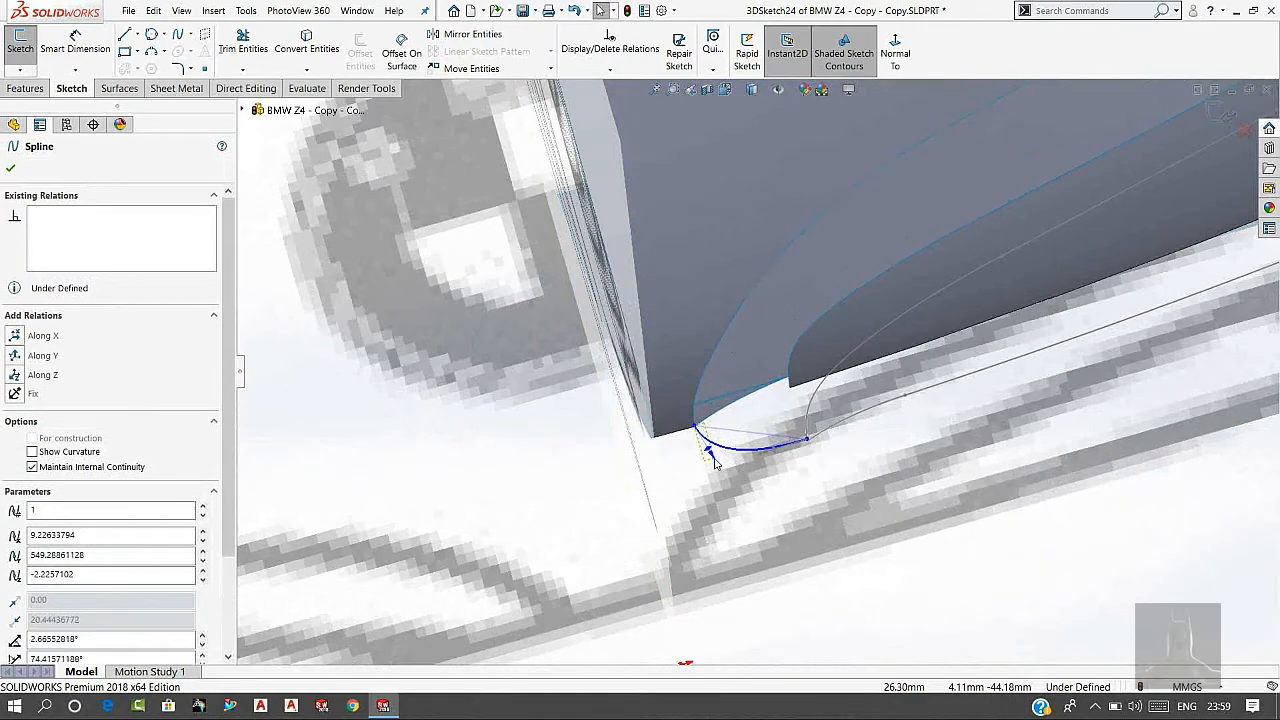
{"action": "key", "text": "Escape"}
{"action": "scroll", "coordinate": [1000, 270], "scroll_direction": "up", "scroll_amount": 5}
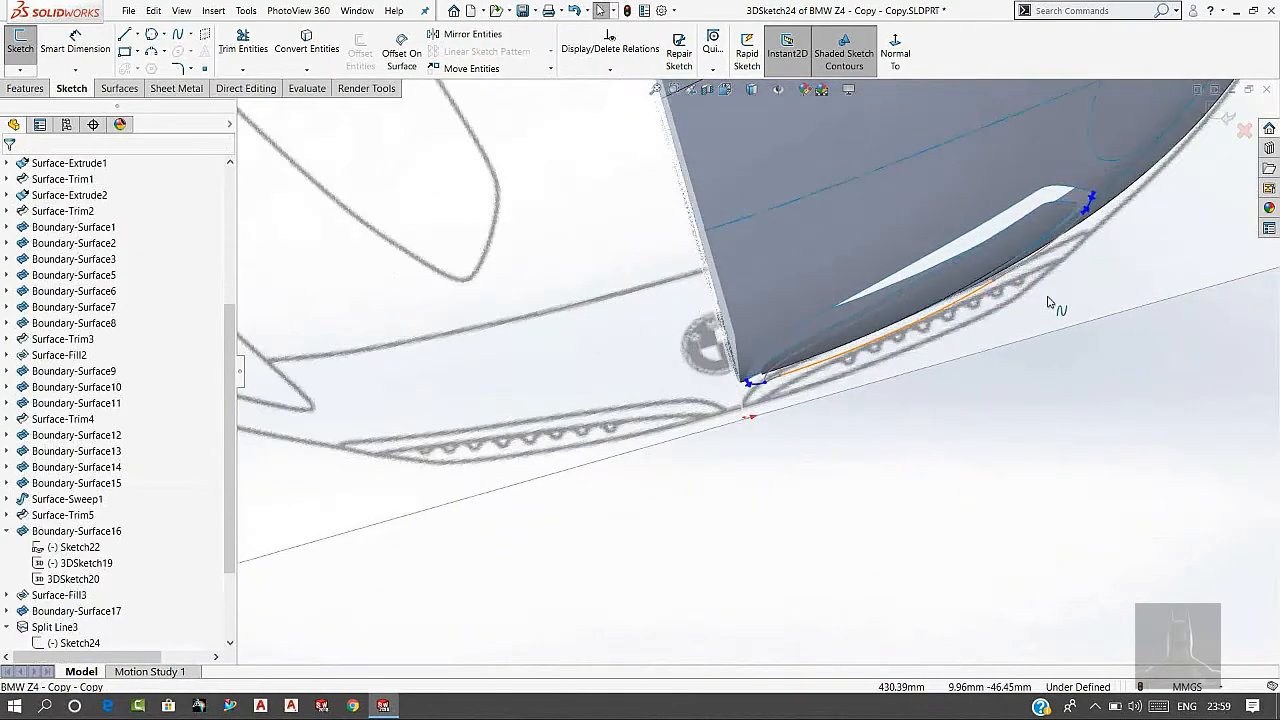
Refine the outboard spline's curvature at its inner-outline end and exit the 3D sketch.
{"action": "scroll", "coordinate": [972, 247], "scroll_direction": "down", "scroll_amount": 5}
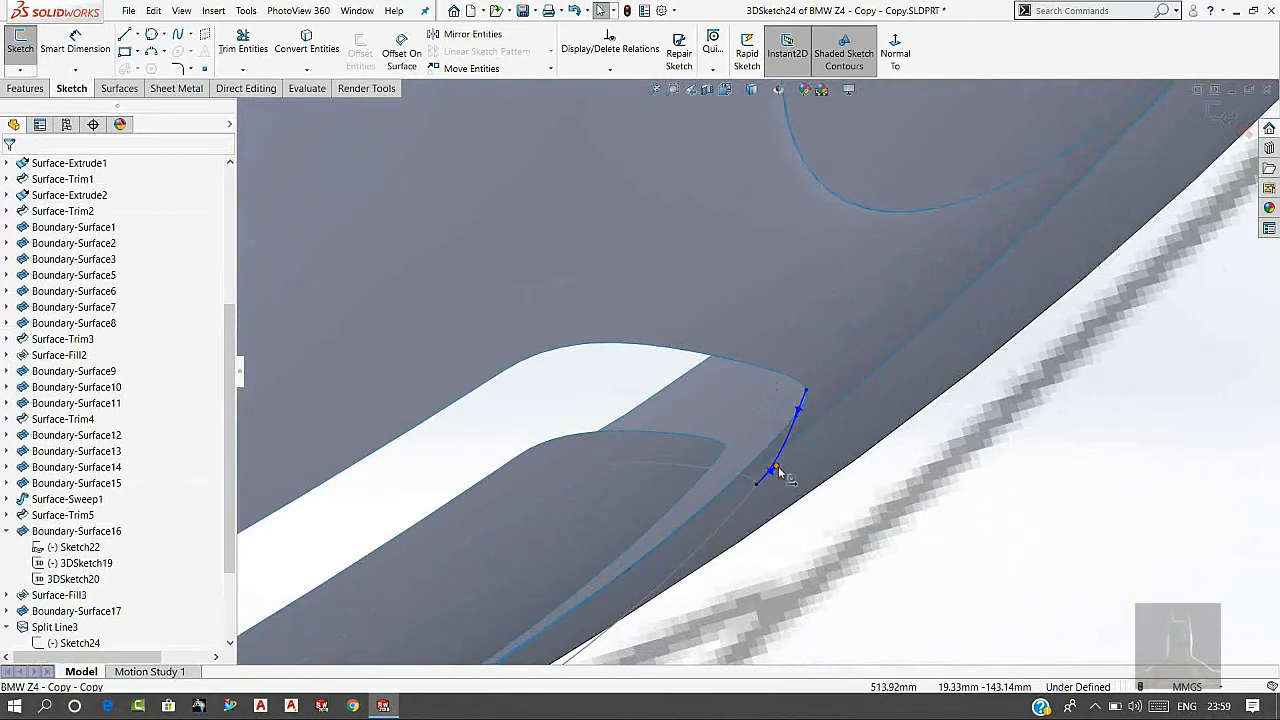
{"action": "left_click", "coordinate": [778, 466]}
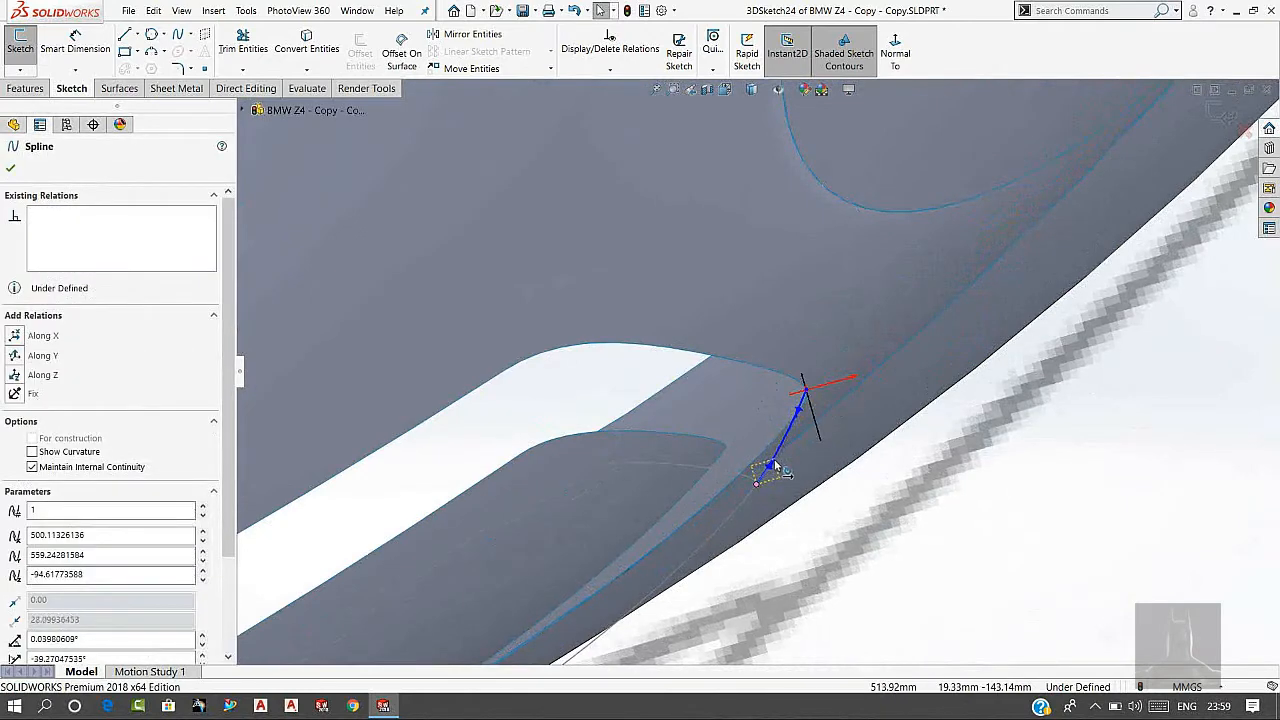
{"action": "left_click", "coordinate": [991, 517]}
{"action": "scroll", "coordinate": [903, 514], "scroll_direction": "up", "scroll_amount": 6}
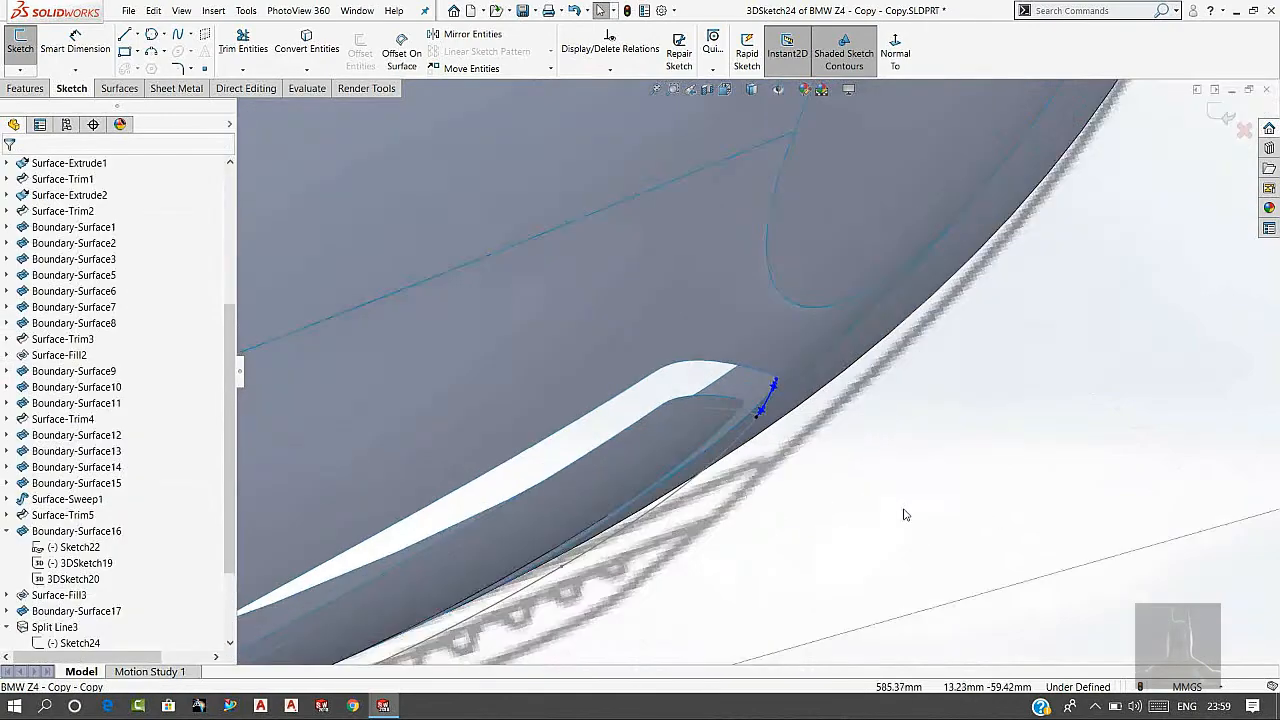
{"action": "scroll", "coordinate": [741, 488], "scroll_direction": "up", "scroll_amount": 5}
{"action": "middle_click_drag", "start_coordinate": [741, 488], "coordinate": [1040, 233]}
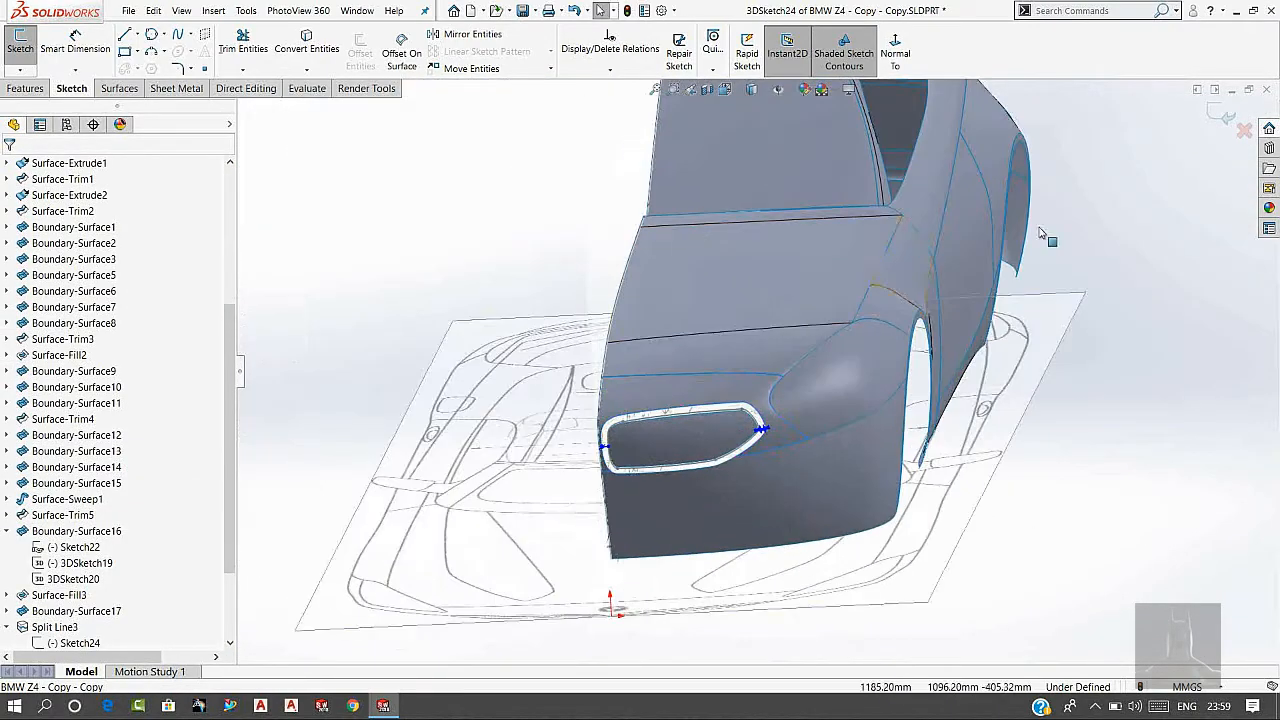
{"action": "left_click", "coordinate": [1222, 115]}
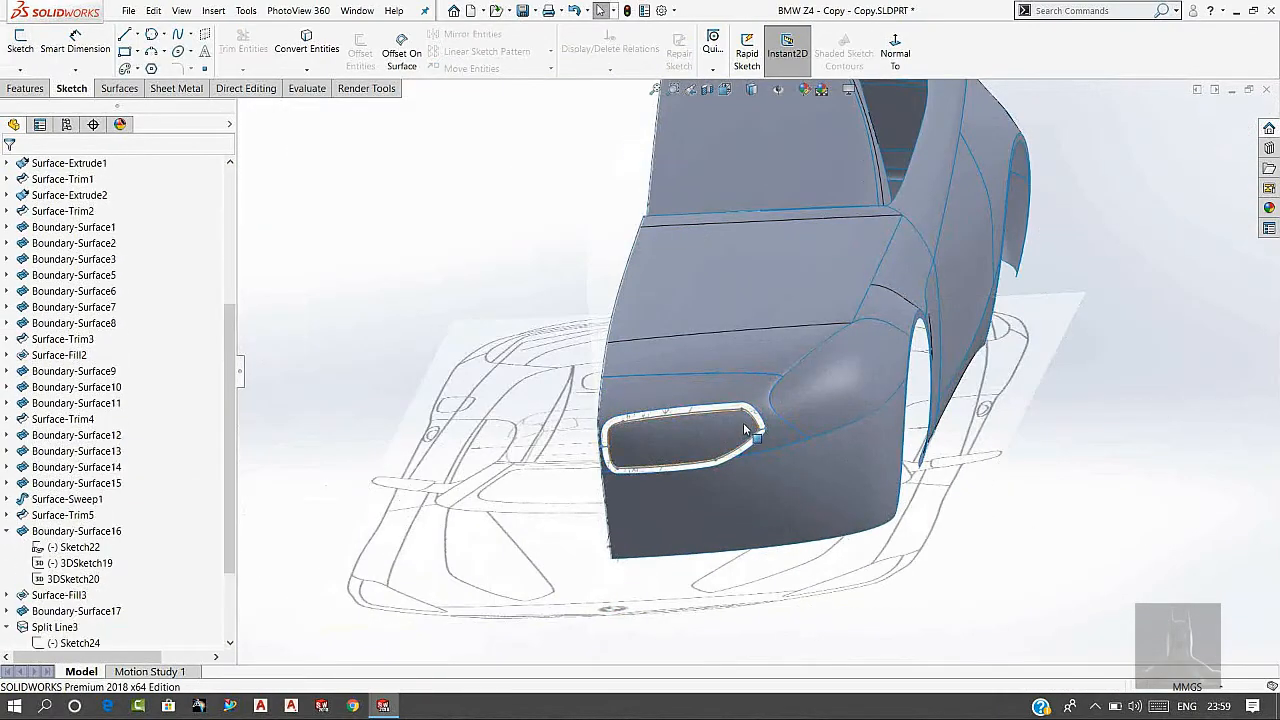
Start a Boundary Surface and add the grille opening's whole edge chain as a closed group for the first Direction 1 profile.
{"action": "scroll", "coordinate": [743, 422], "scroll_direction": "down", "scroll_amount": 5}
{"action": "middle_click_drag", "start_coordinate": [750, 403], "coordinate": [690, 400]}
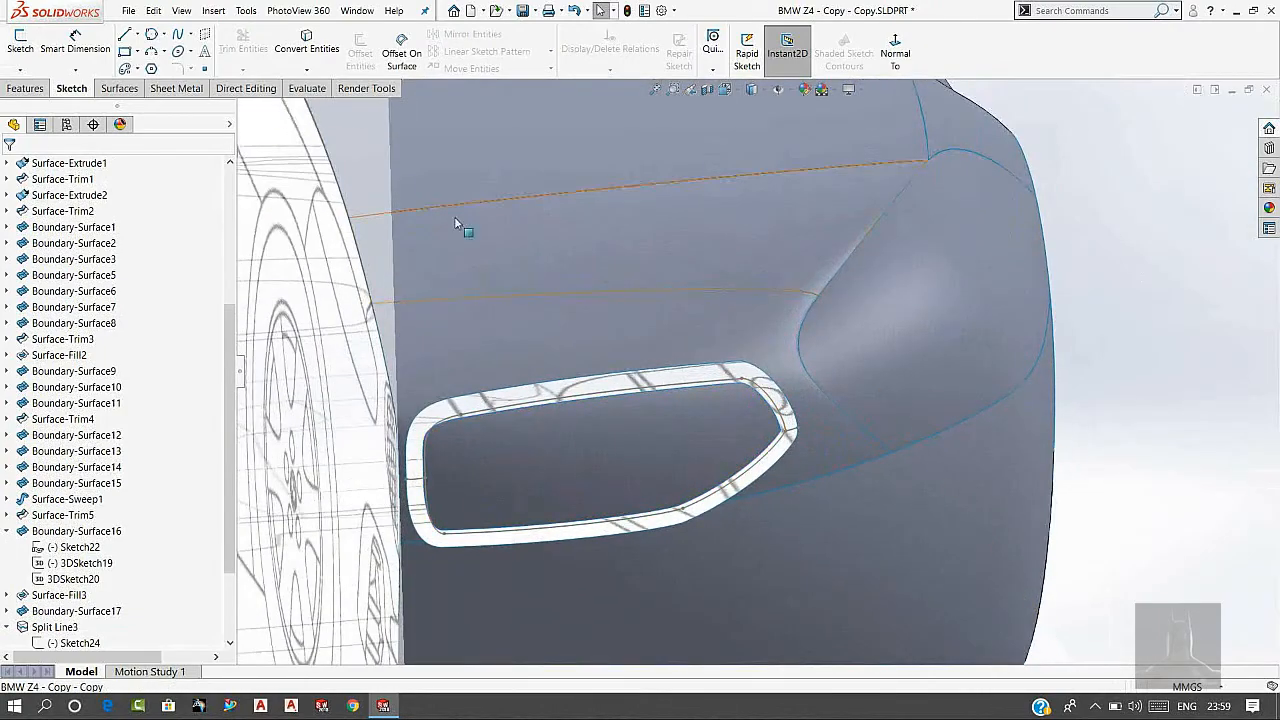
{"action": "left_click", "coordinate": [118, 88]}
{"action": "left_click", "coordinate": [185, 58]}
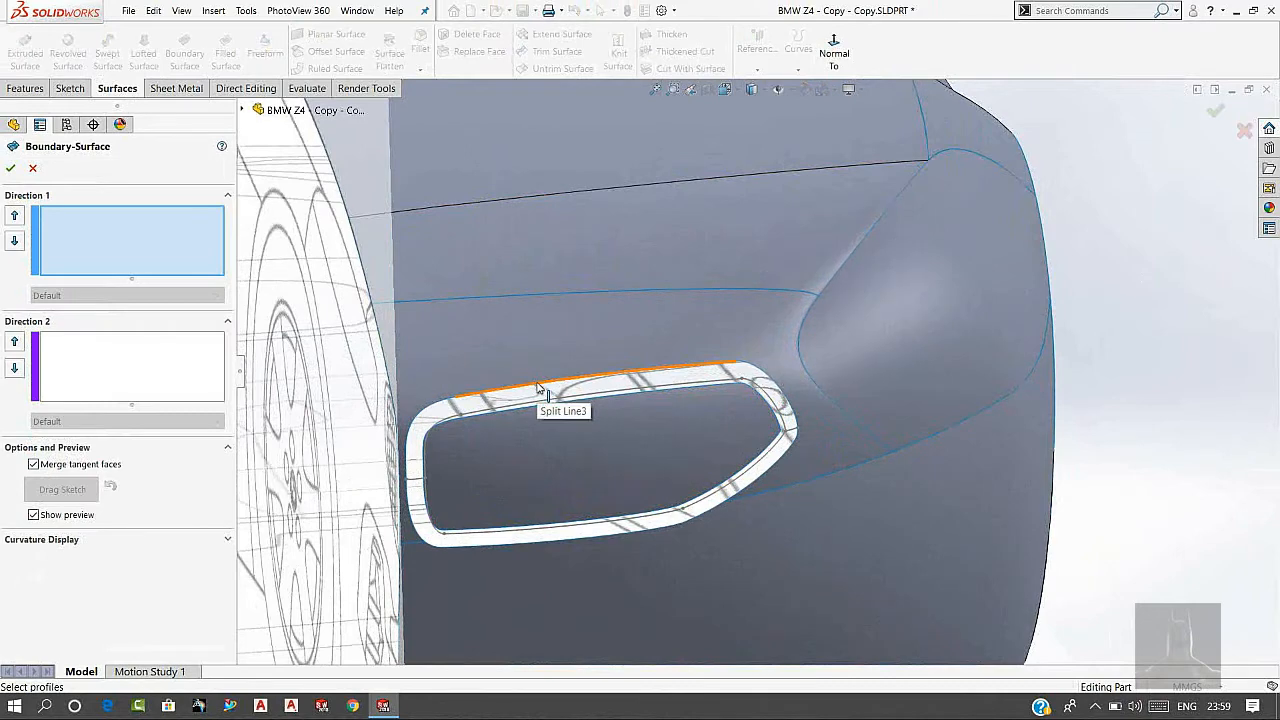
{"action": "right_click", "coordinate": [166, 257]}
{"action": "left_click", "coordinate": [190, 291]}
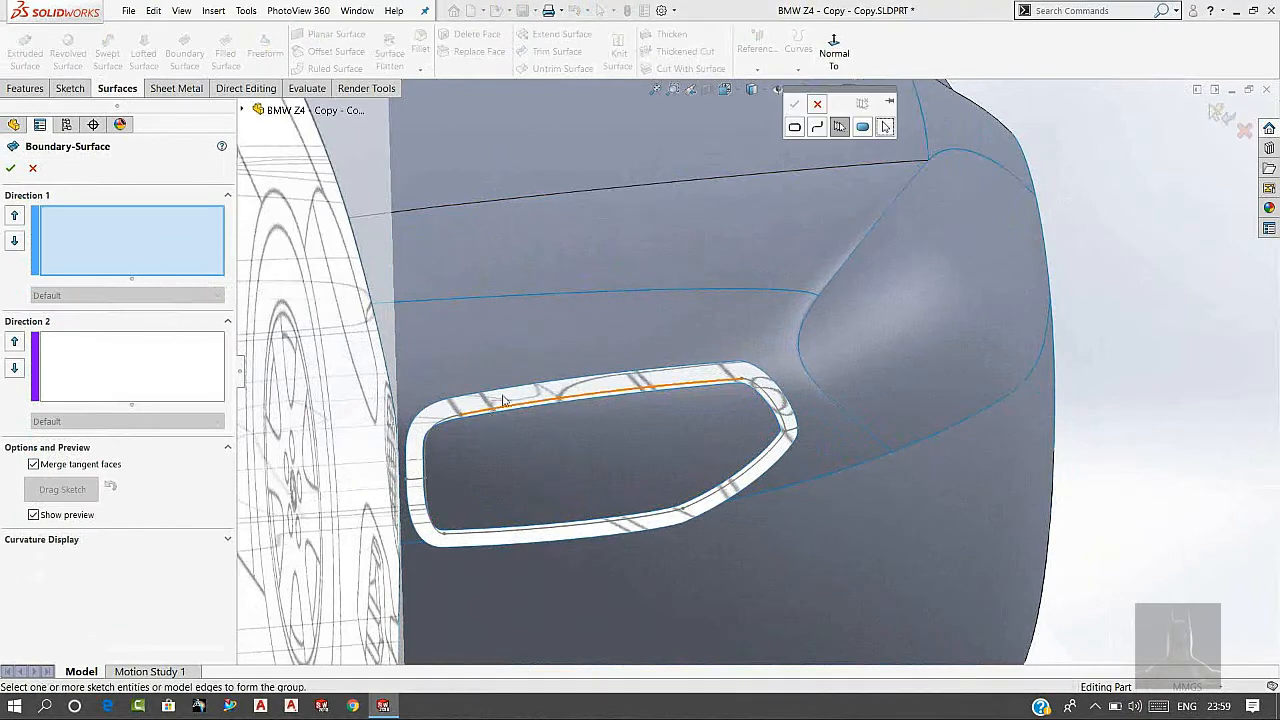
{"action": "left_click", "coordinate": [508, 395]}
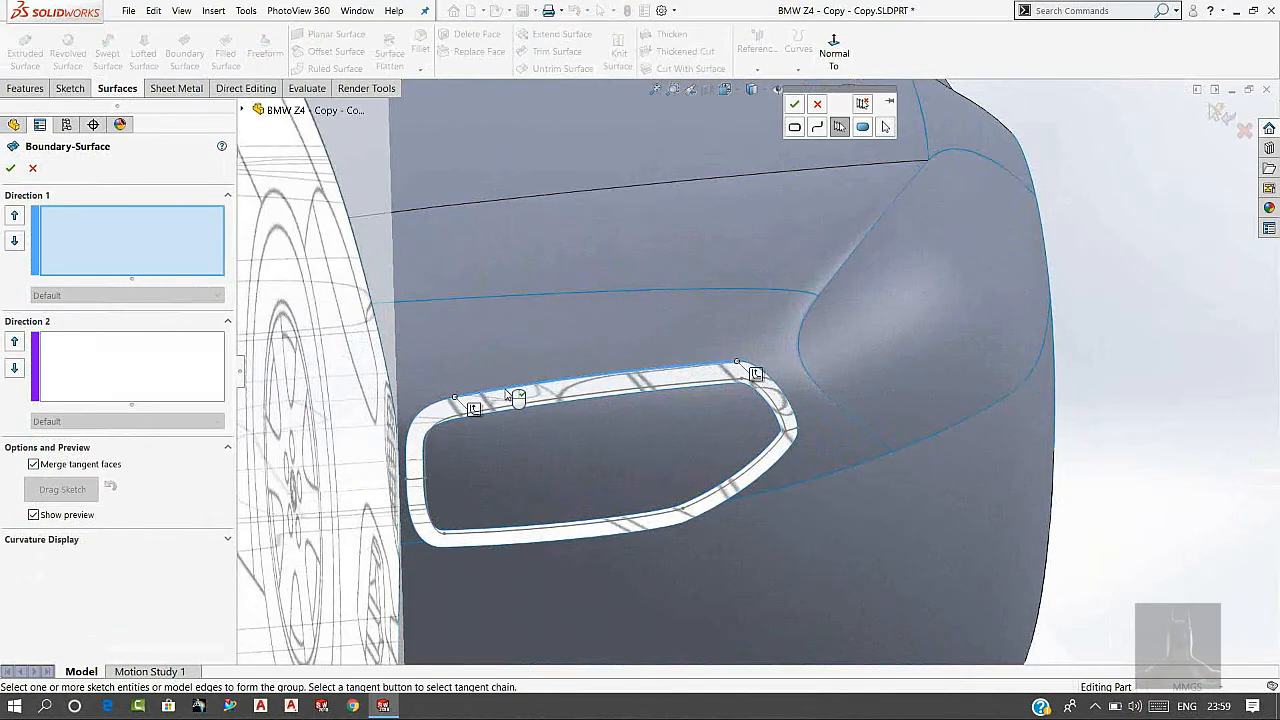
{"action": "left_click", "coordinate": [486, 420]}
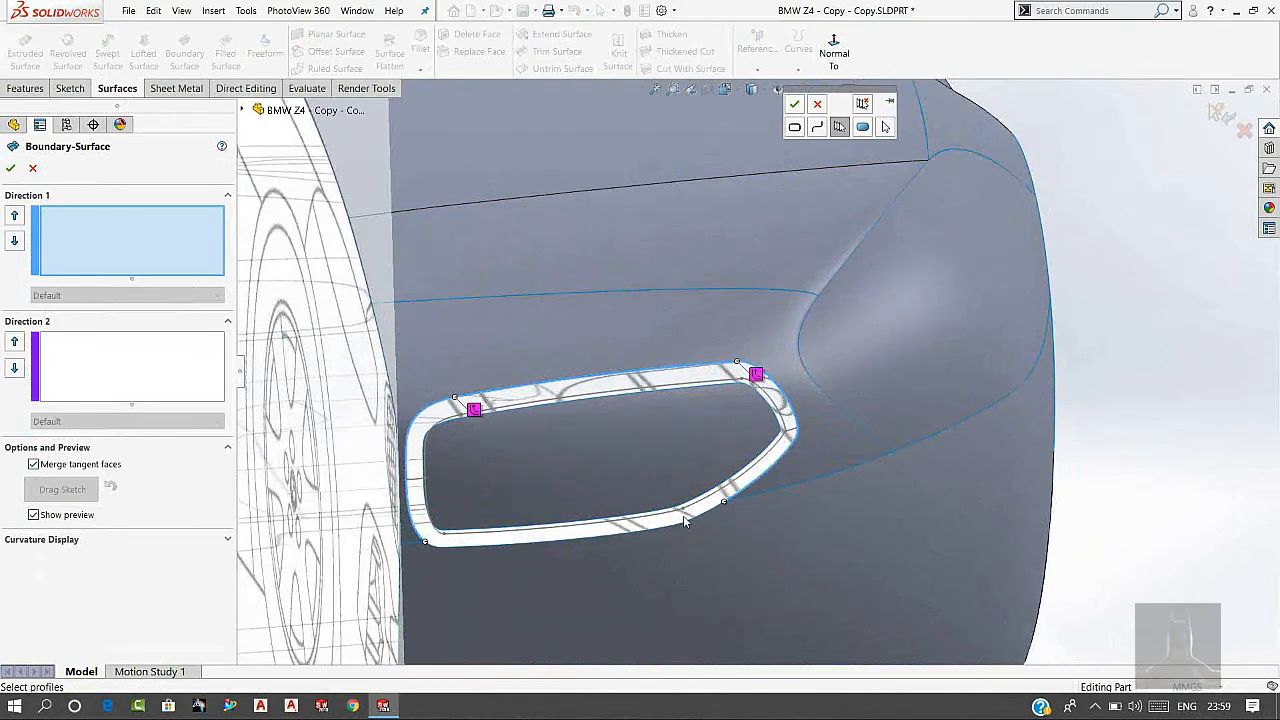
{"action": "scroll", "coordinate": [684, 520], "scroll_direction": "down", "scroll_amount": 5}
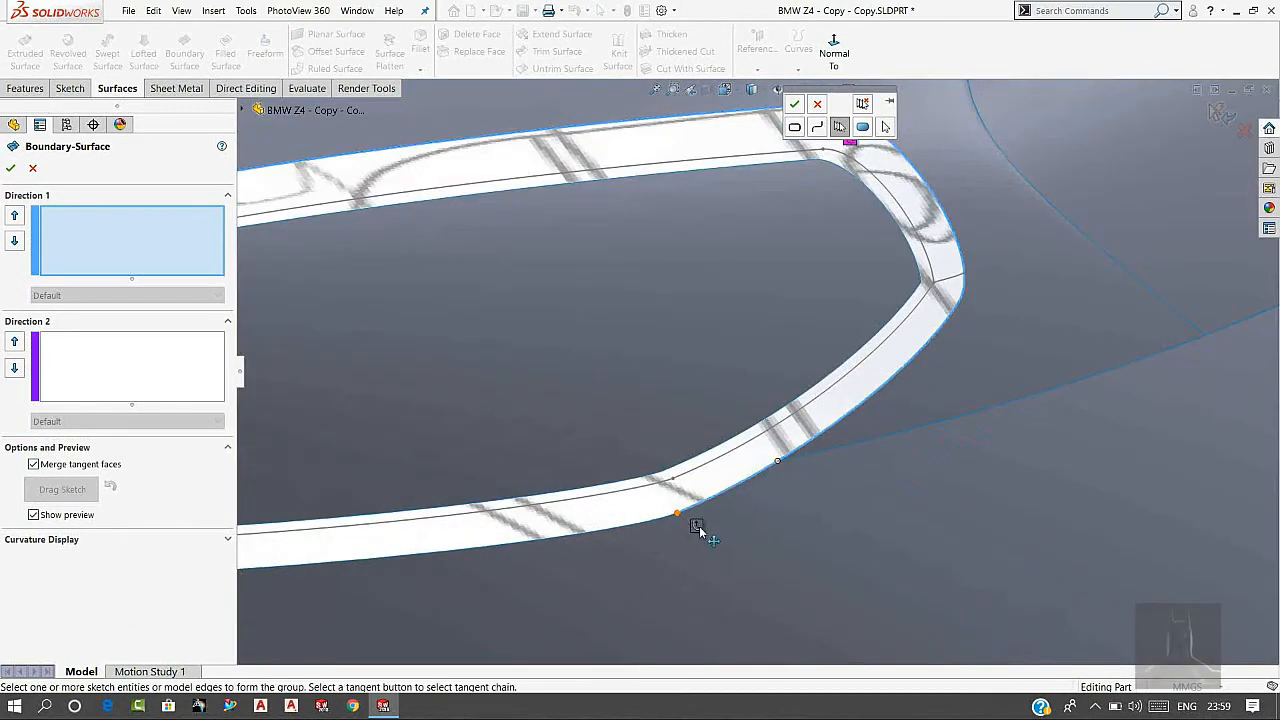
{"action": "left_click", "coordinate": [699, 526]}
{"action": "scroll", "coordinate": [548, 530], "scroll_direction": "up", "scroll_amount": 5}
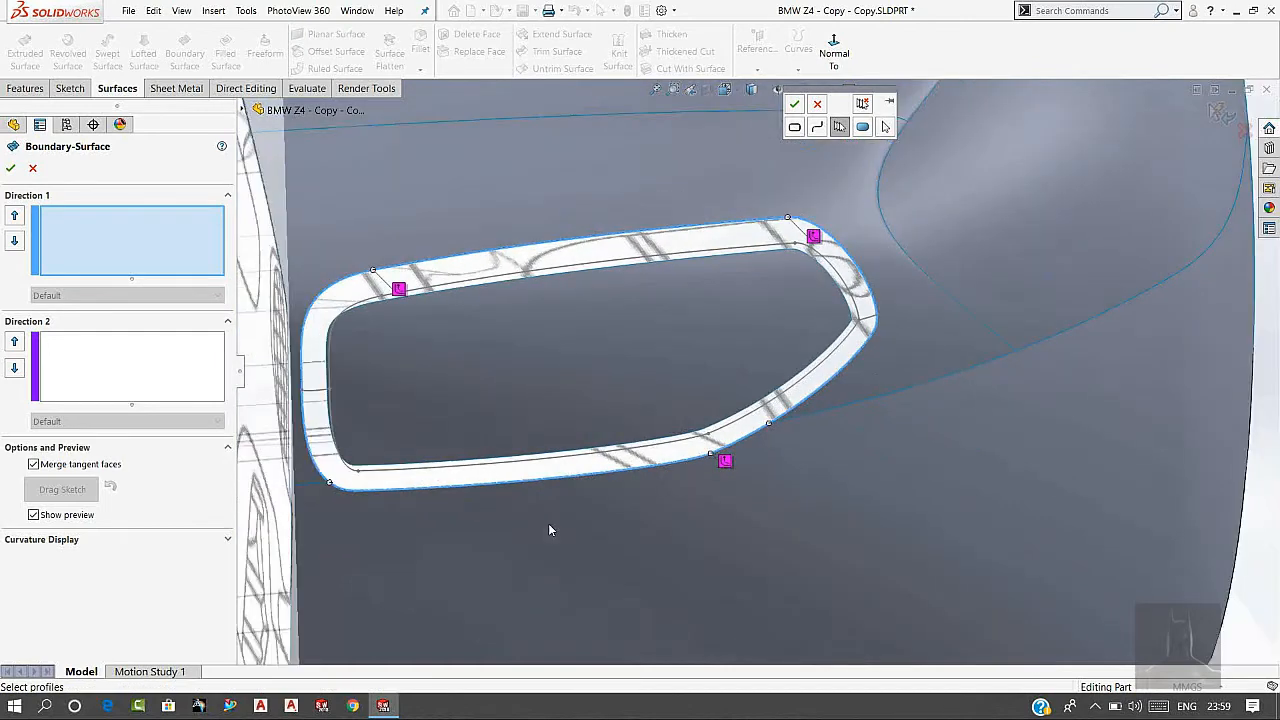
{"action": "left_click", "coordinate": [794, 103]}
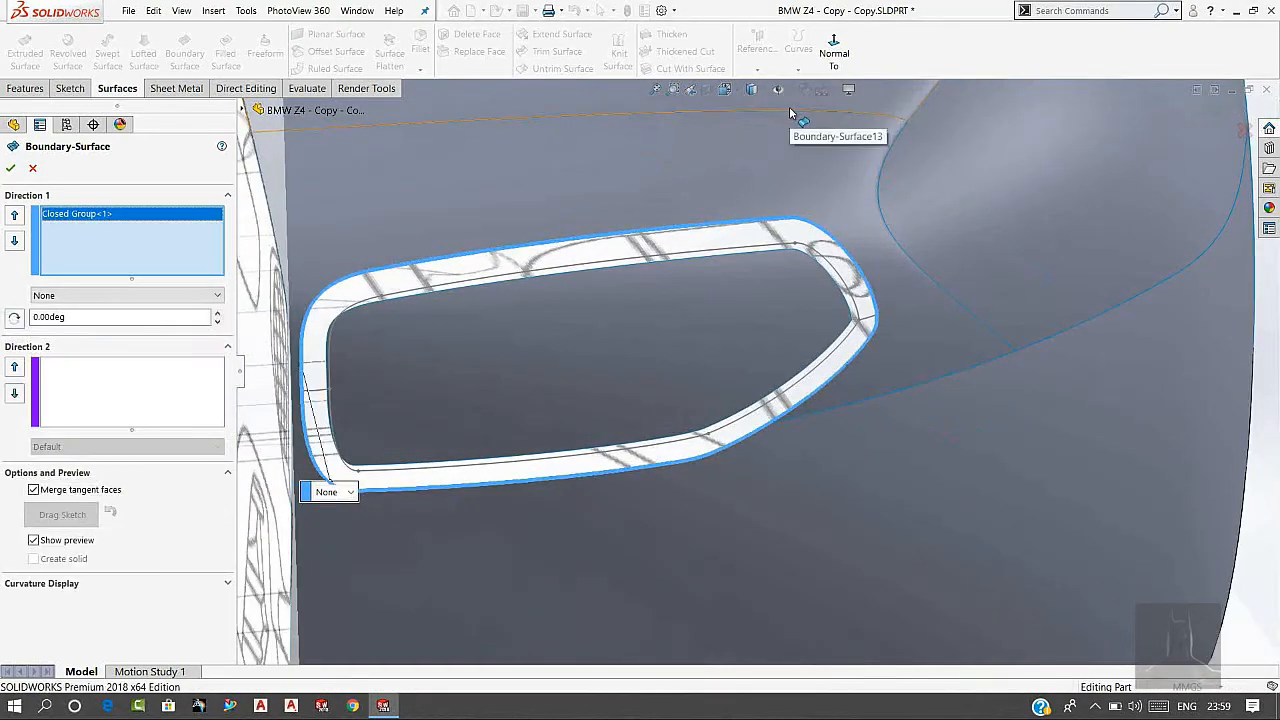
Add the inner grille outline as a closed loop for the second Direction 1 profile.
{"action": "middle_click_drag", "start_coordinate": [726, 202], "coordinate": [801, 242]}
{"action": "right_click", "coordinate": [1219, 230]}
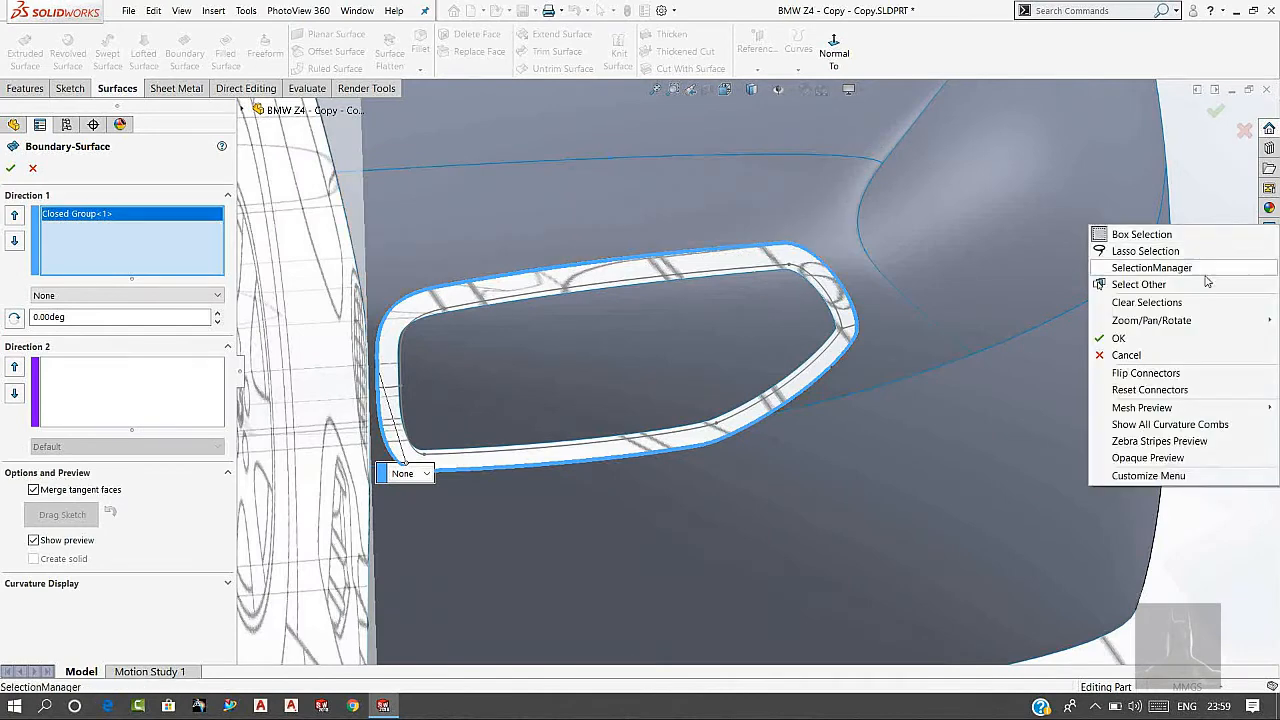
{"action": "left_click", "coordinate": [1160, 266]}
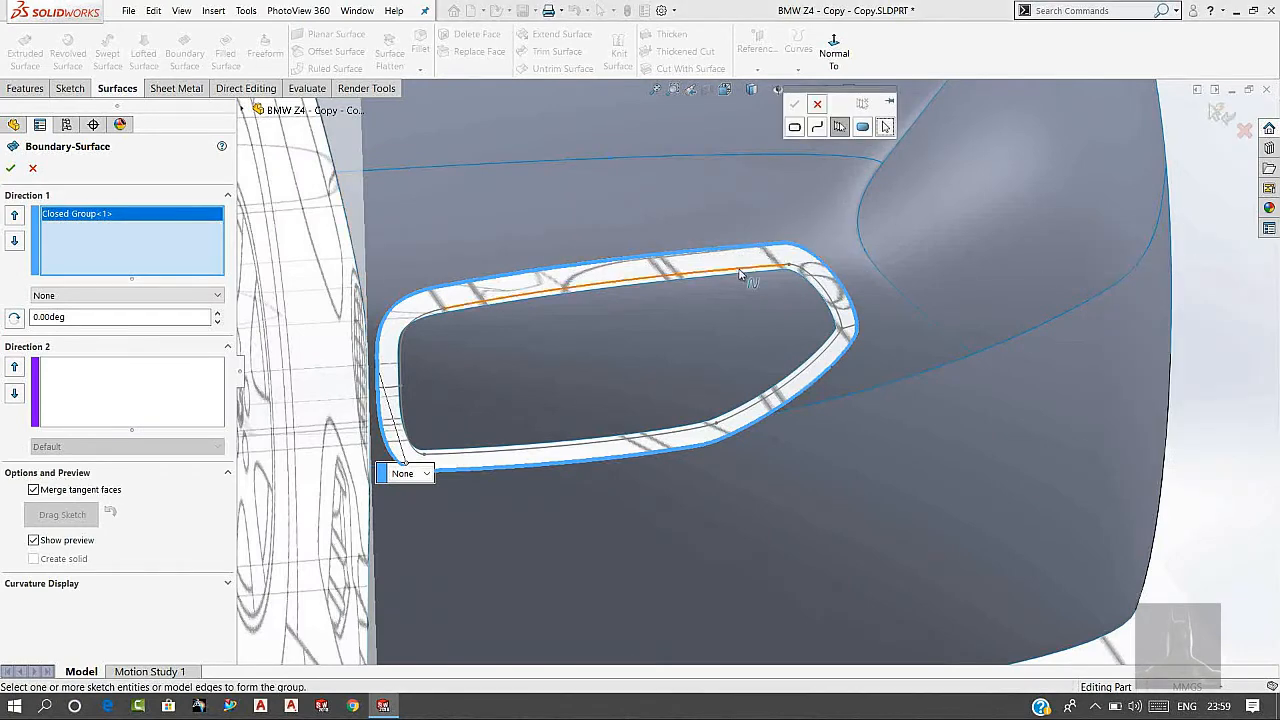
{"action": "left_click", "coordinate": [794, 126]}
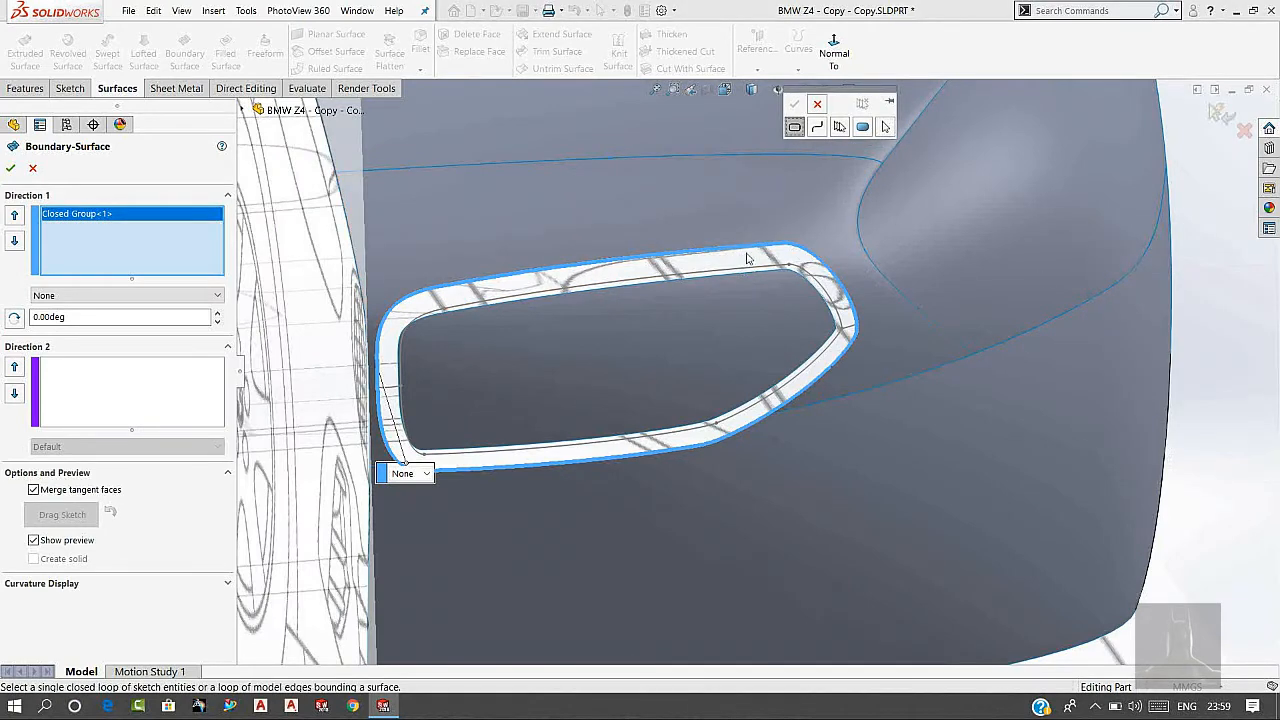
{"action": "left_click", "coordinate": [748, 262]}
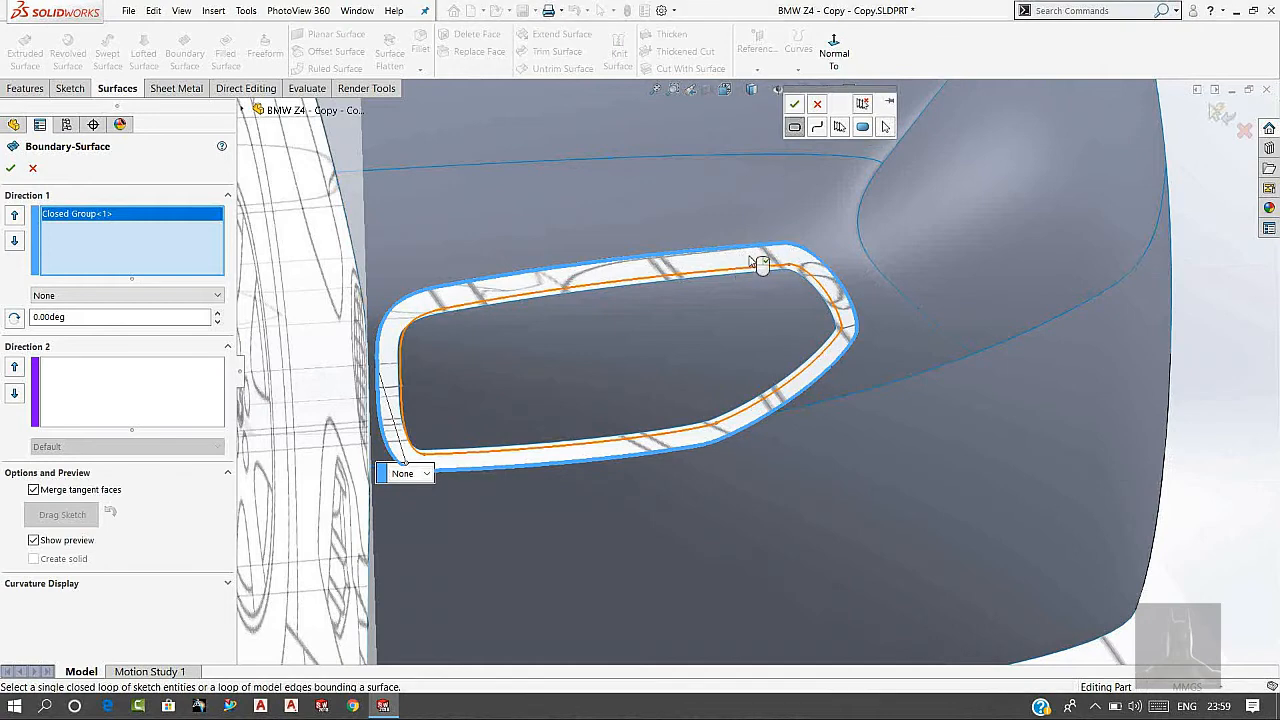
{"action": "left_click", "coordinate": [794, 104]}
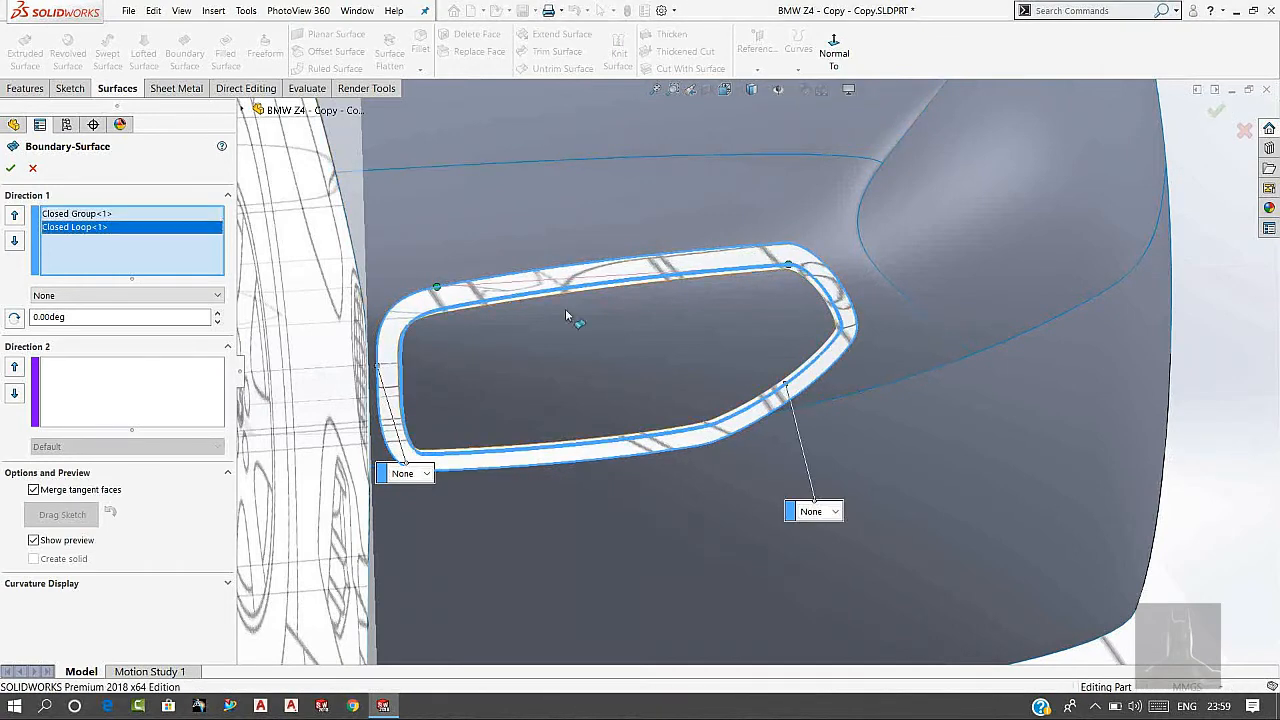
Add the two short connecting splines, inboard and outboard, as separate open loops for the Direction 2 curves.
{"action": "left_click", "coordinate": [166, 413]}
{"action": "scroll", "coordinate": [407, 394], "scroll_direction": "down", "scroll_amount": 3}
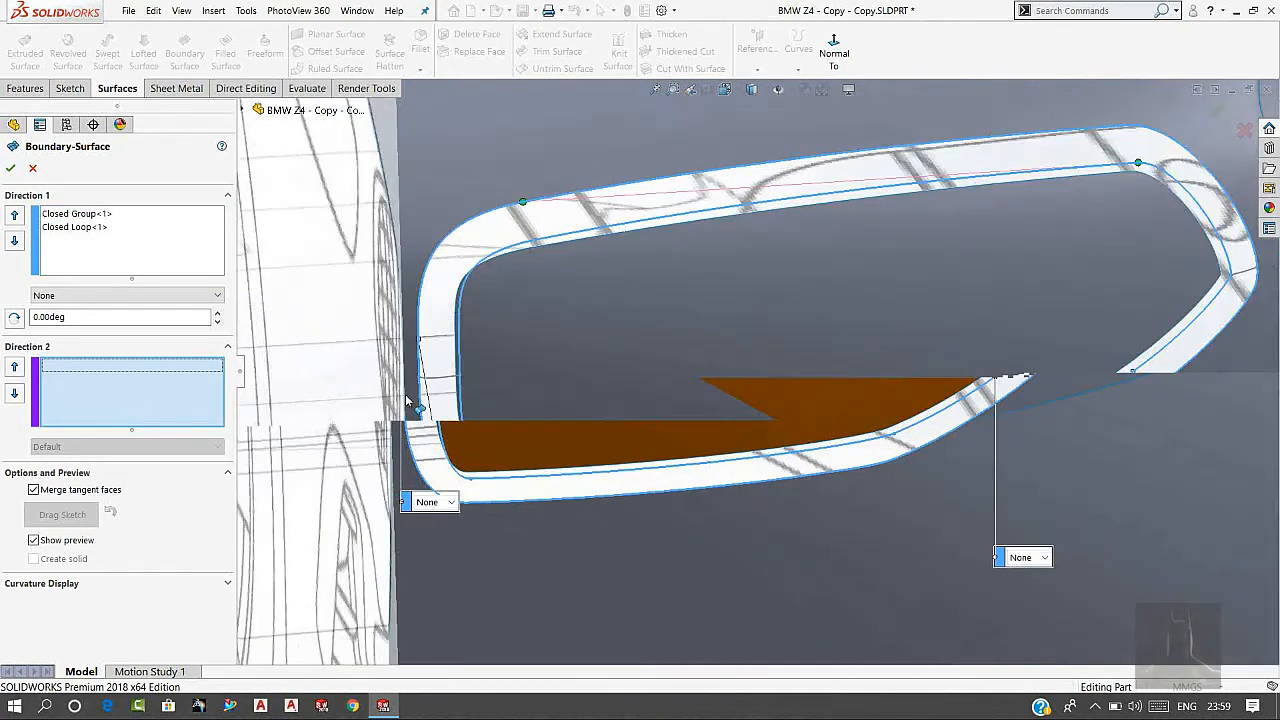
{"action": "scroll", "coordinate": [426, 372], "scroll_direction": "up", "scroll_amount": 2}
{"action": "middle_click_drag", "start_coordinate": [440, 382], "coordinate": [465, 397]}
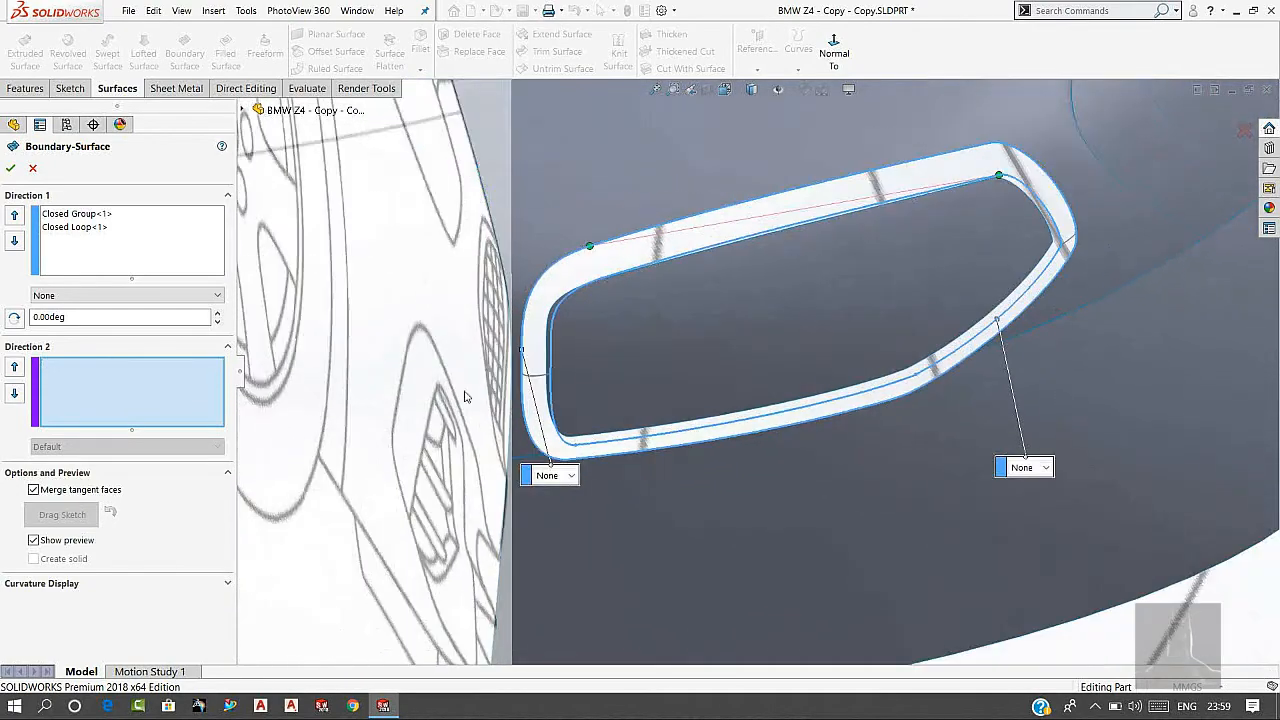
{"action": "left_click", "coordinate": [539, 378]}
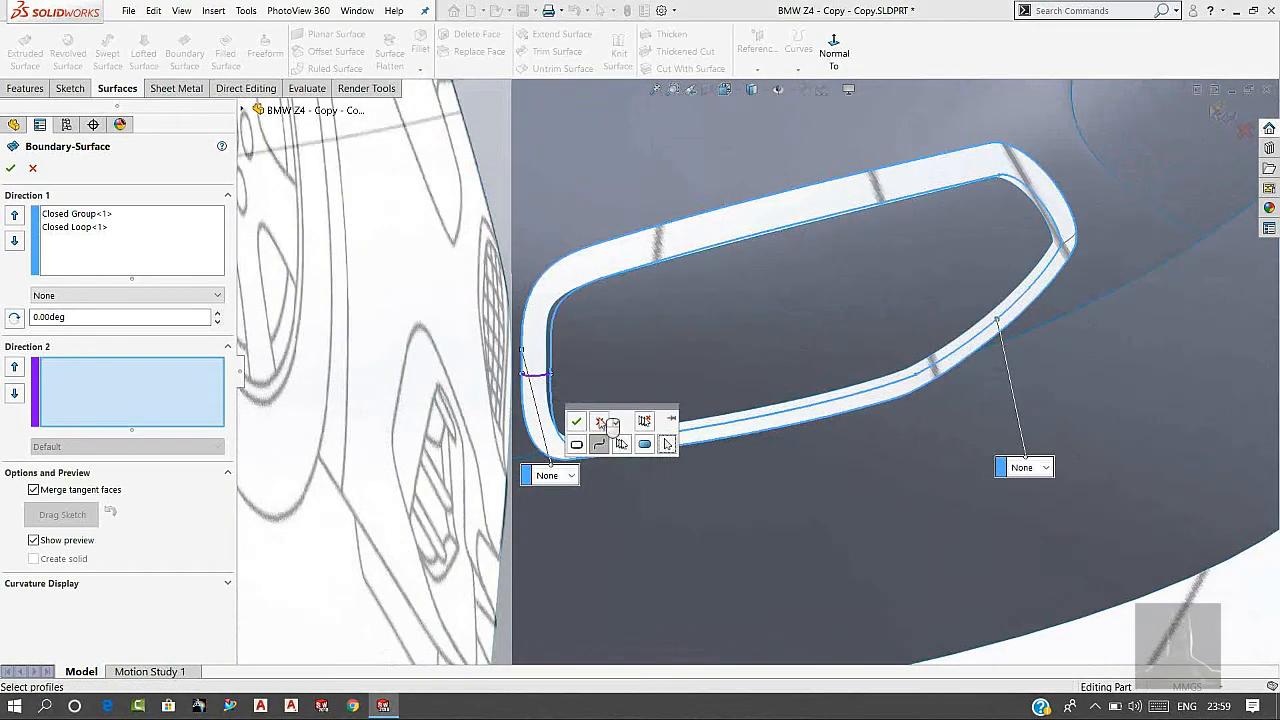
{"action": "left_click", "coordinate": [578, 424]}
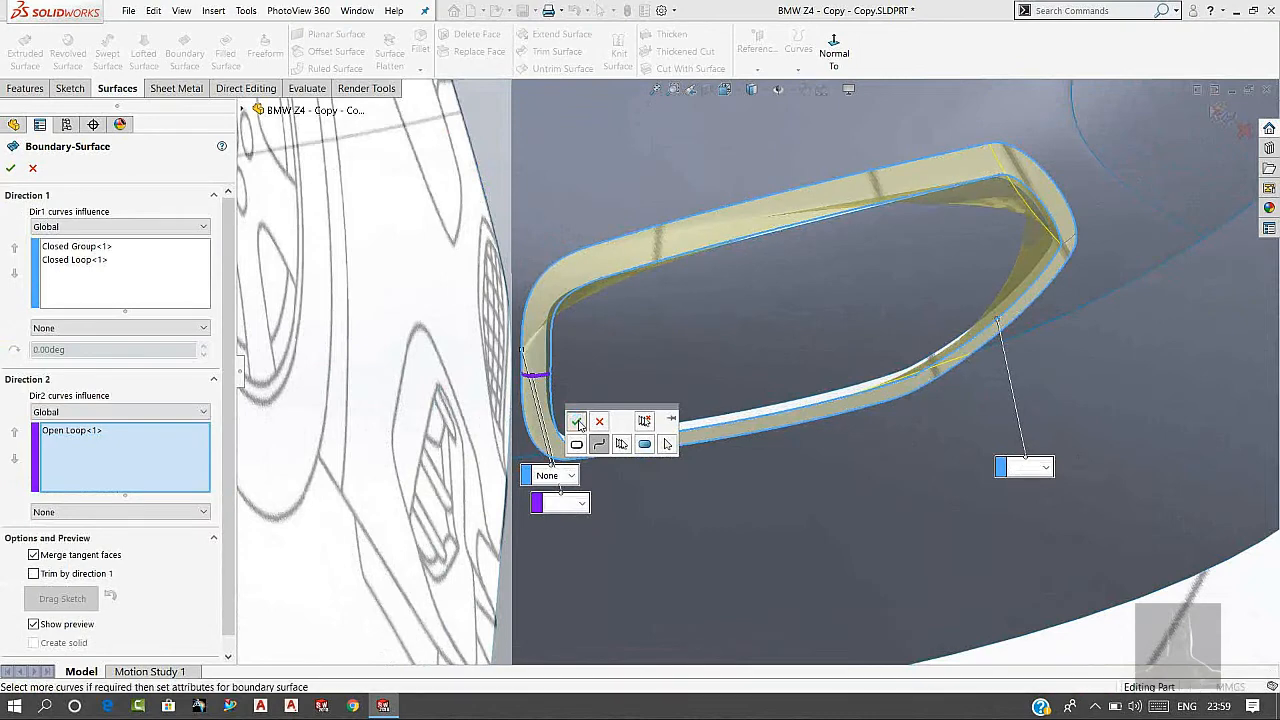
{"action": "right_click", "coordinate": [404, 297]}
{"action": "left_click", "coordinate": [436, 342]}
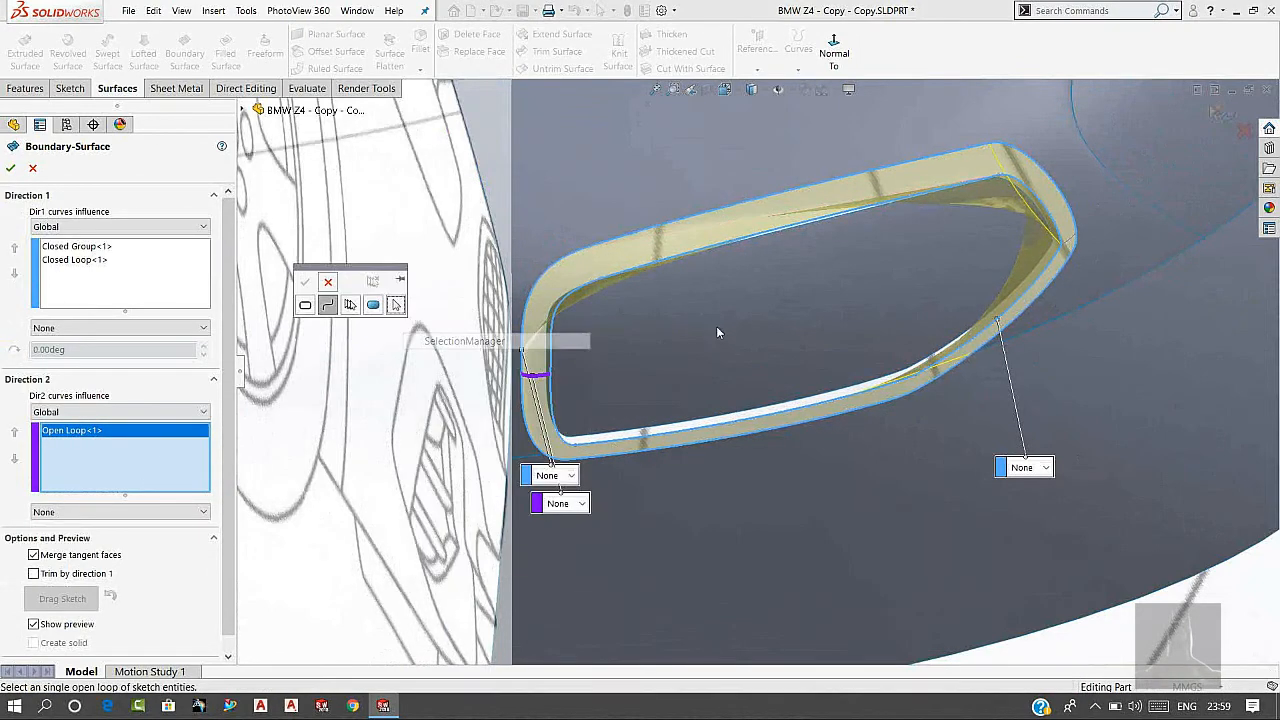
{"action": "left_click", "coordinate": [1068, 243]}
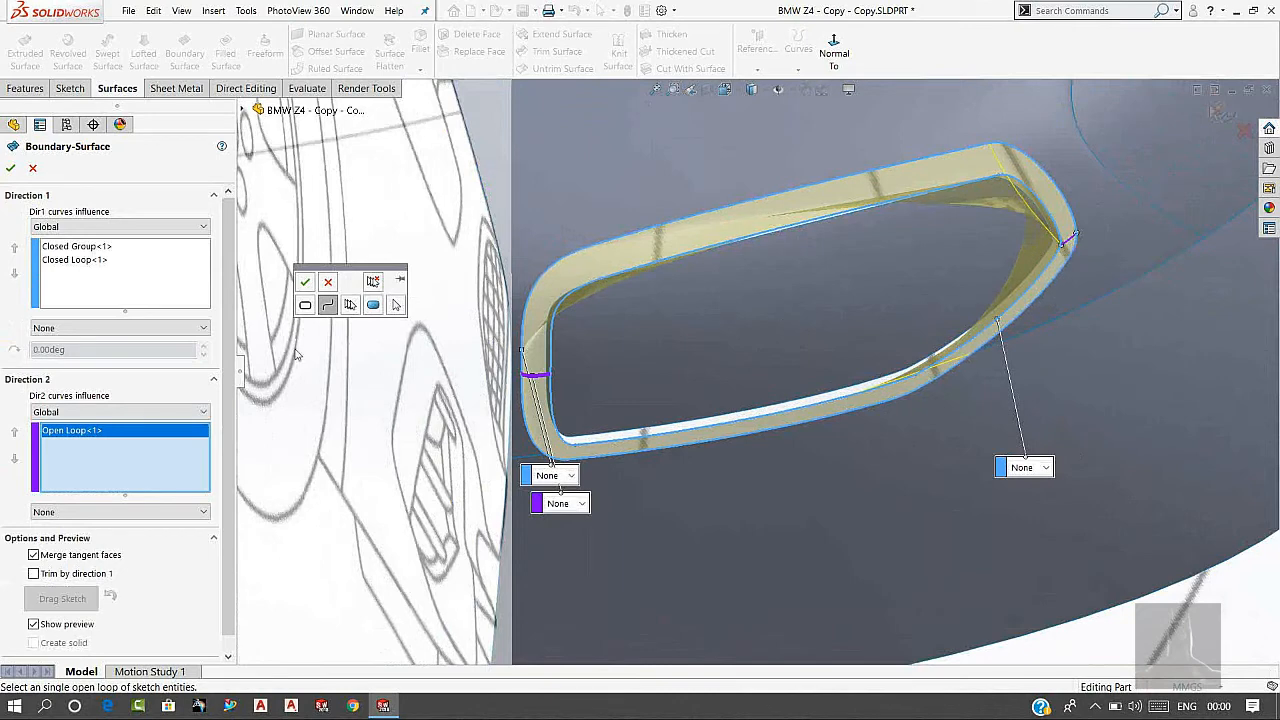
{"action": "left_click", "coordinate": [304, 284]}
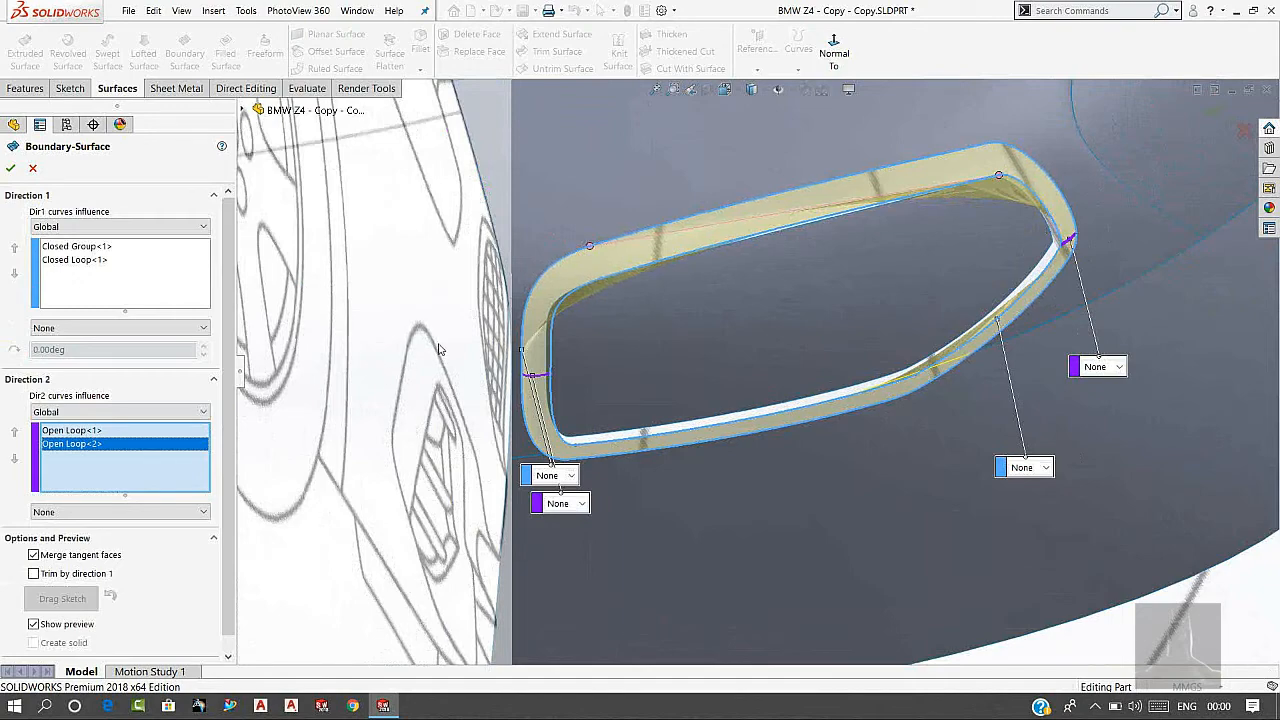
Align the inner loop's connector point with the one on the outer edge near the upper inboard corner and create the boundary surface.
{"action": "middle_click_drag", "start_coordinate": [868, 380], "coordinate": [801, 410]}
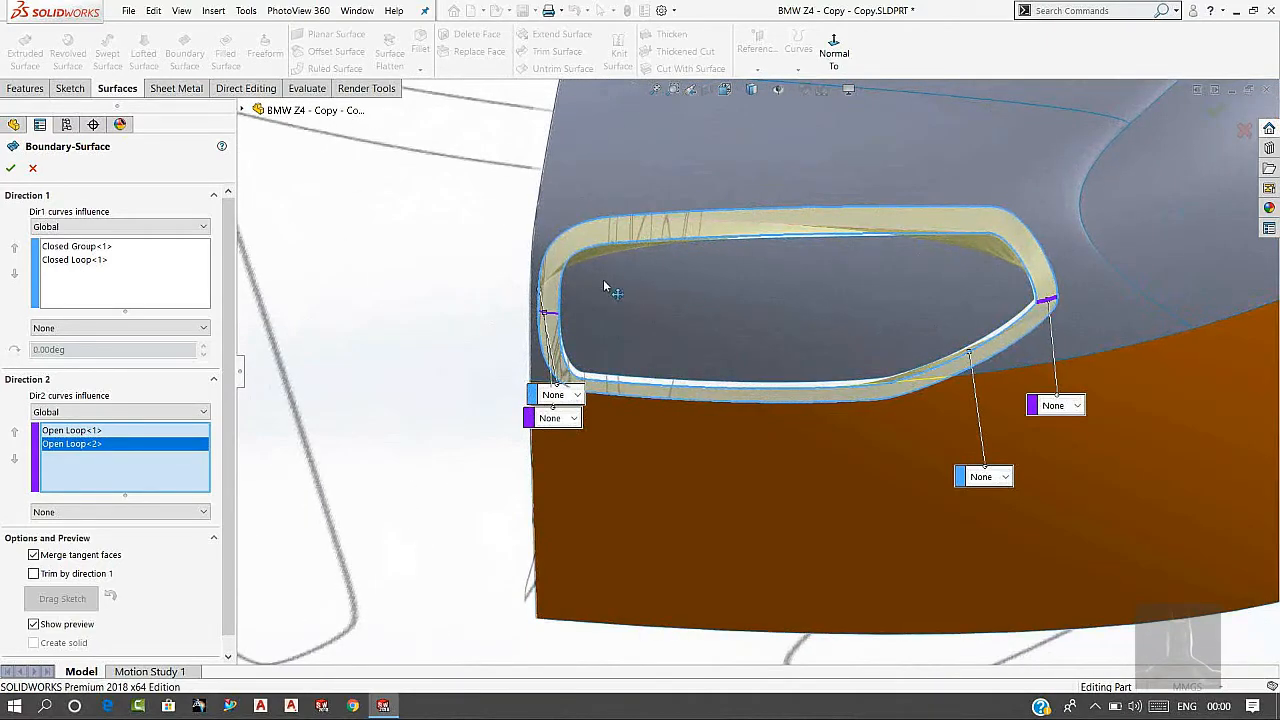
{"action": "scroll", "coordinate": [620, 280], "scroll_direction": "up", "scroll_amount": 6}
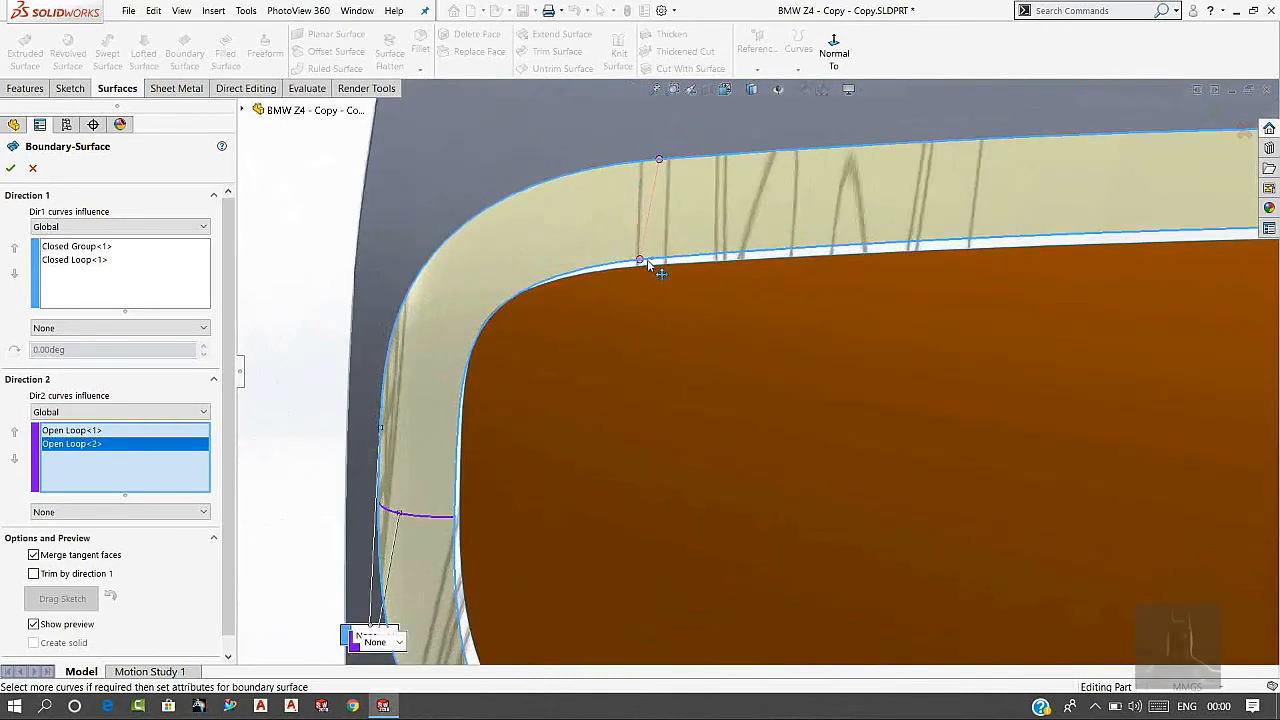
{"action": "left_click_drag", "start_coordinate": [647, 262], "coordinate": [657, 260]}
{"action": "scroll", "coordinate": [752, 389], "scroll_direction": "down", "scroll_amount": 9}
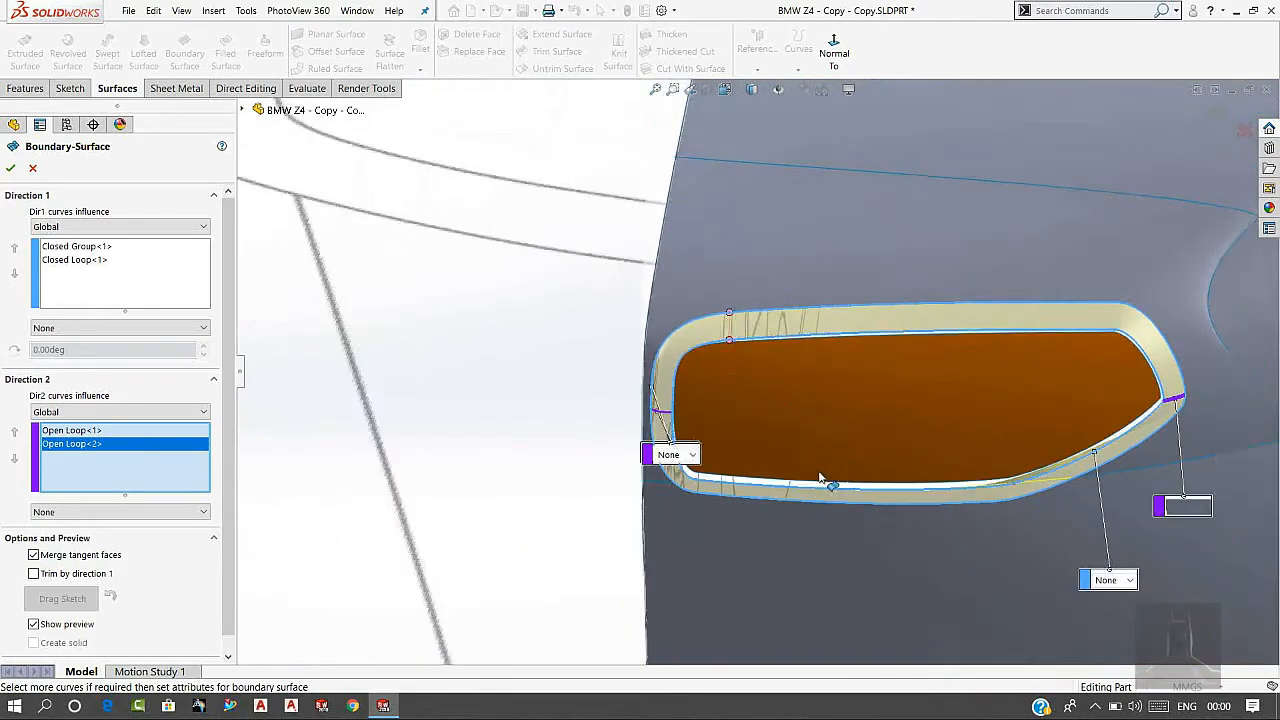
{"action": "mouse_move", "coordinate": [855, 638]}
{"action": "middle_mouse_down"}
{"action": "mouse_move", "coordinate": [852, 540]}
{"action": "mouse_move", "coordinate": [954, 592]}
{"action": "mouse_move", "coordinate": [968, 578]}
{"action": "middle_mouse_up"}
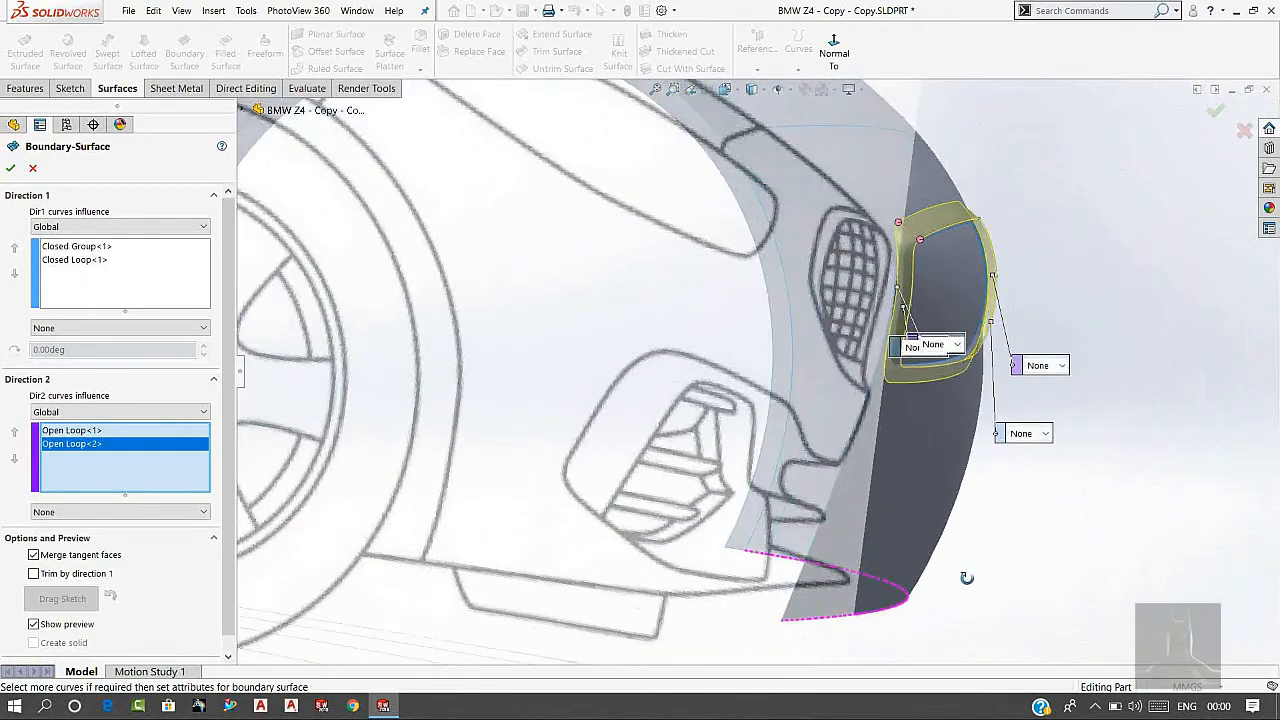
{"action": "left_click", "coordinate": [1214, 110]}
{"action": "scroll", "coordinate": [927, 257], "scroll_direction": "up", "scroll_amount": 3}
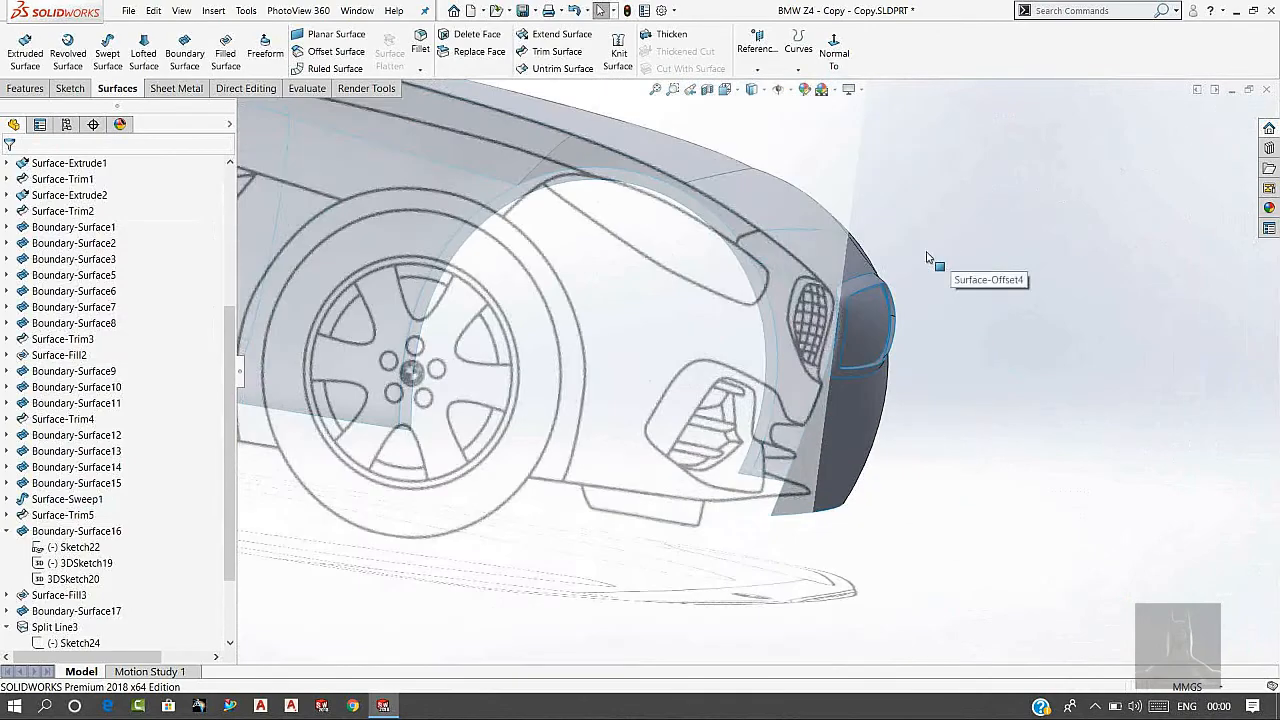
{"action": "middle_click_drag", "start_coordinate": [927, 257], "coordinate": [871, 266]}
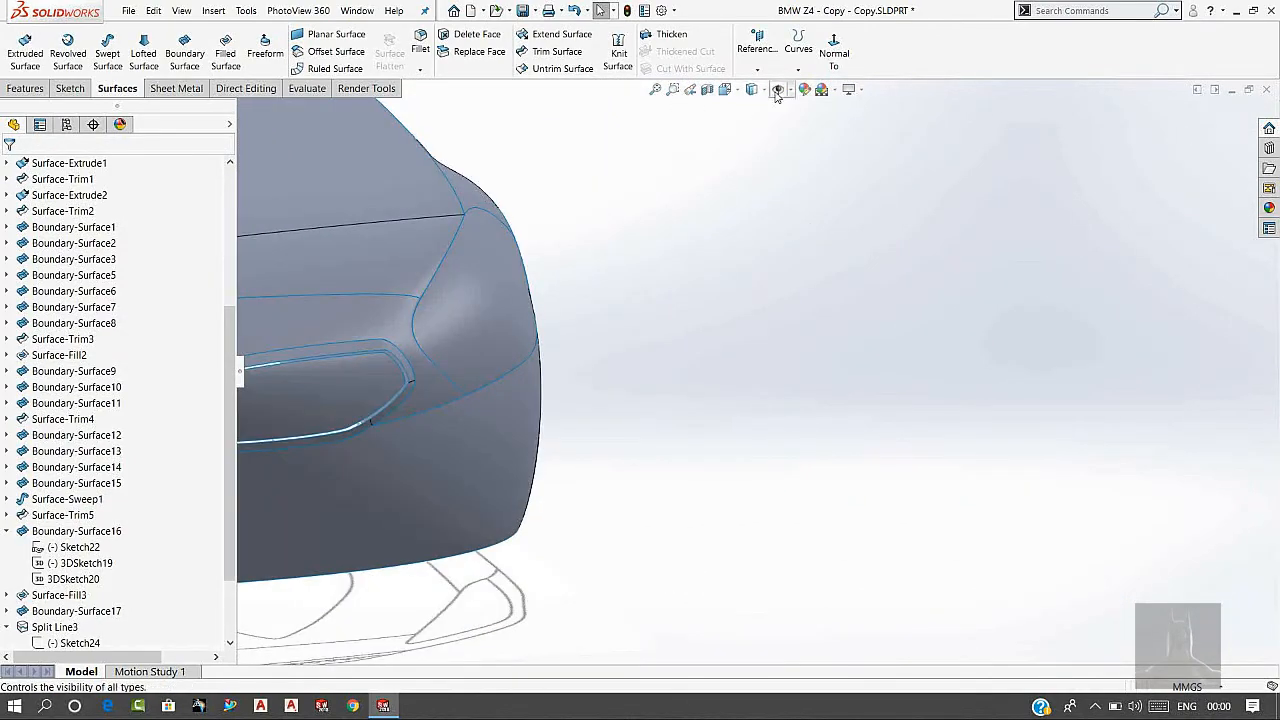
{"action": "scroll", "coordinate": [637, 351], "scroll_direction": "down", "scroll_amount": 5}
{"action": "middle_click_drag", "start_coordinate": [505, 397], "coordinate": [516, 306]}
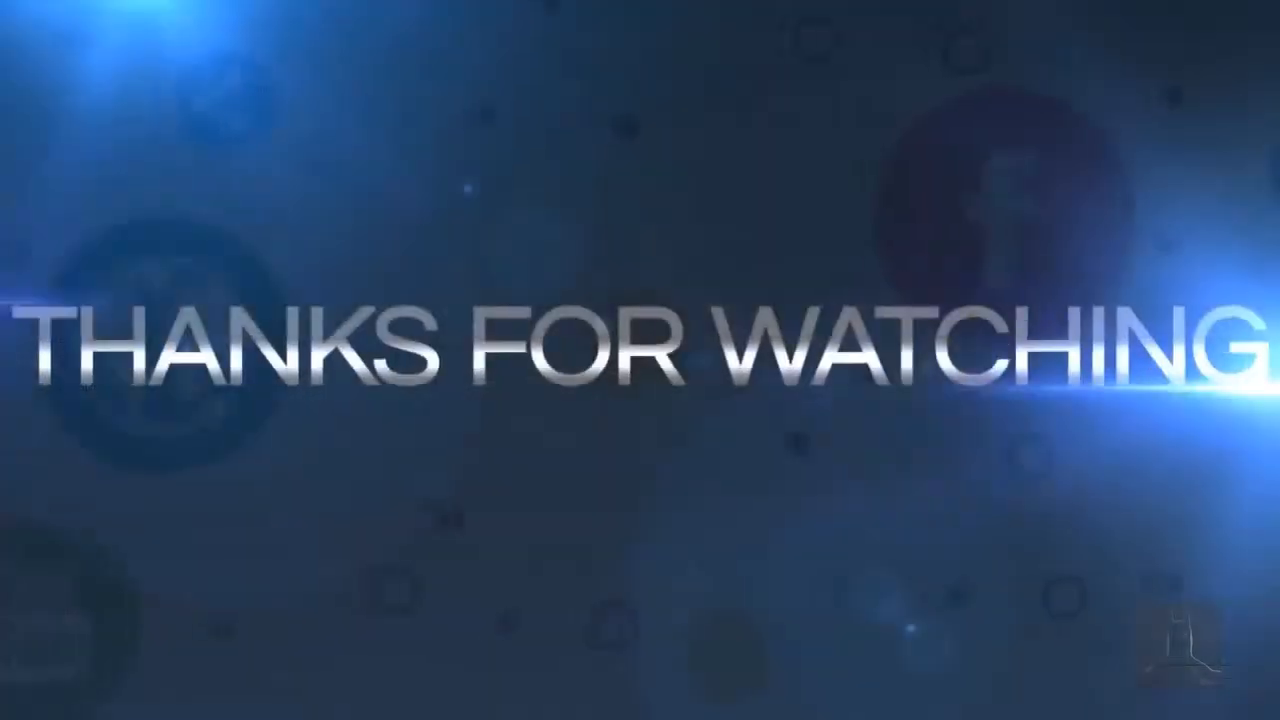